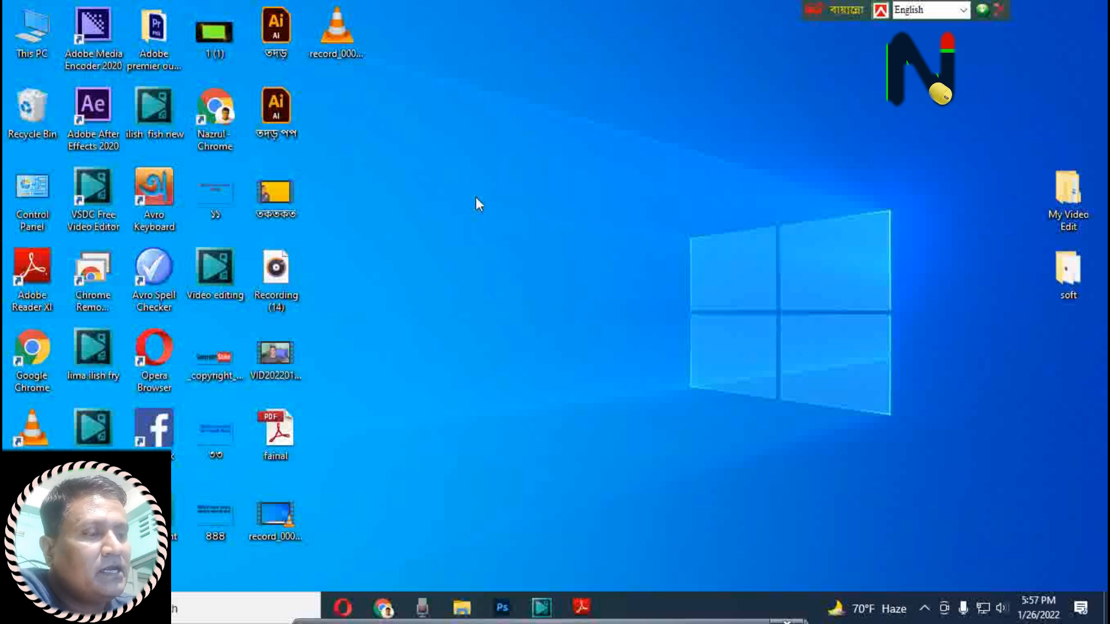
left_click(544, 607)
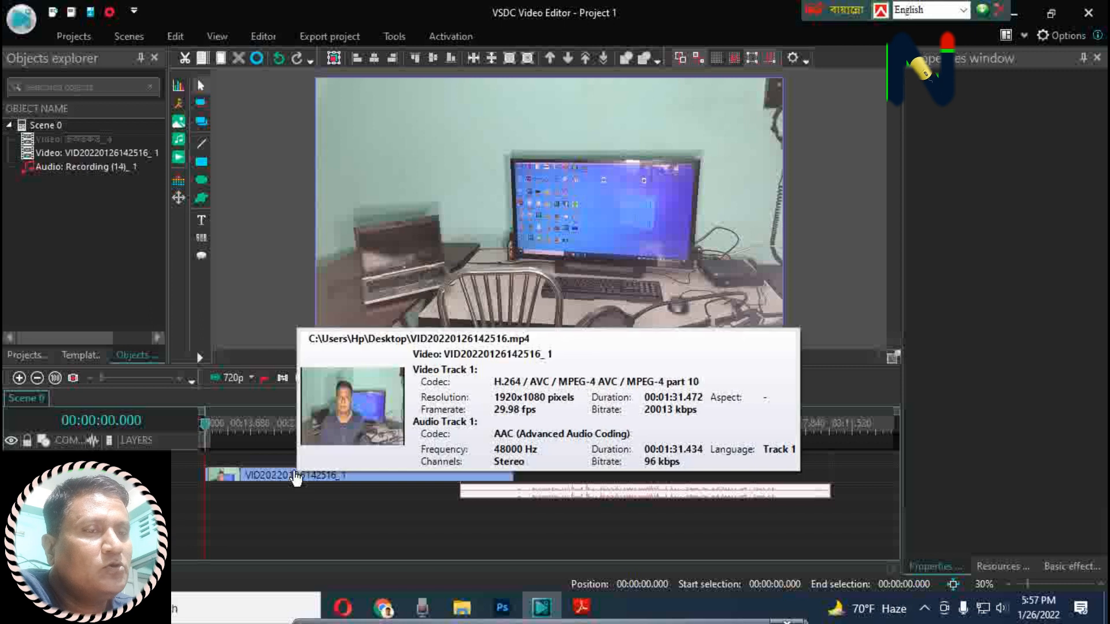
right_click(295, 478)
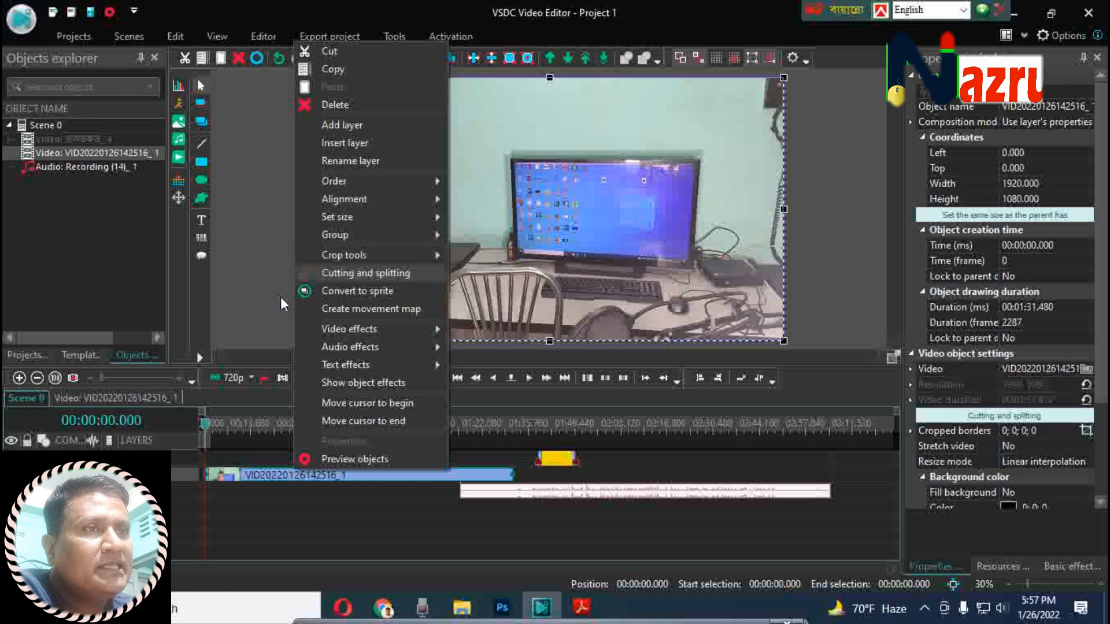
left_click(365, 275)
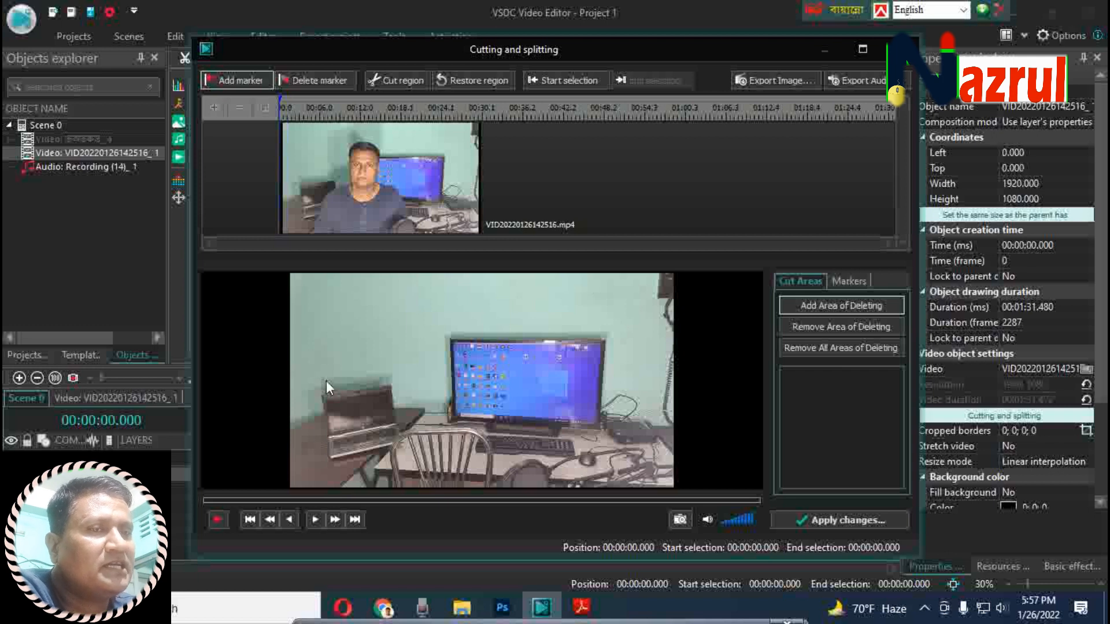
Play the clip to find where the talking begins and mark the selection start at 00:00:13.329
left_click(219, 521)
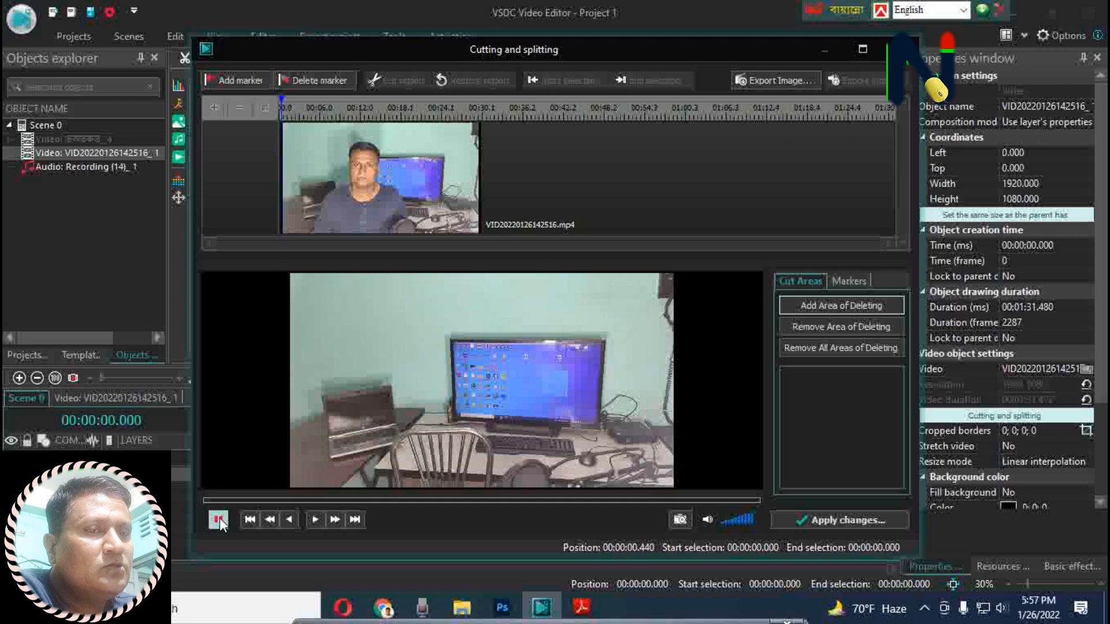
left_click(249, 500)
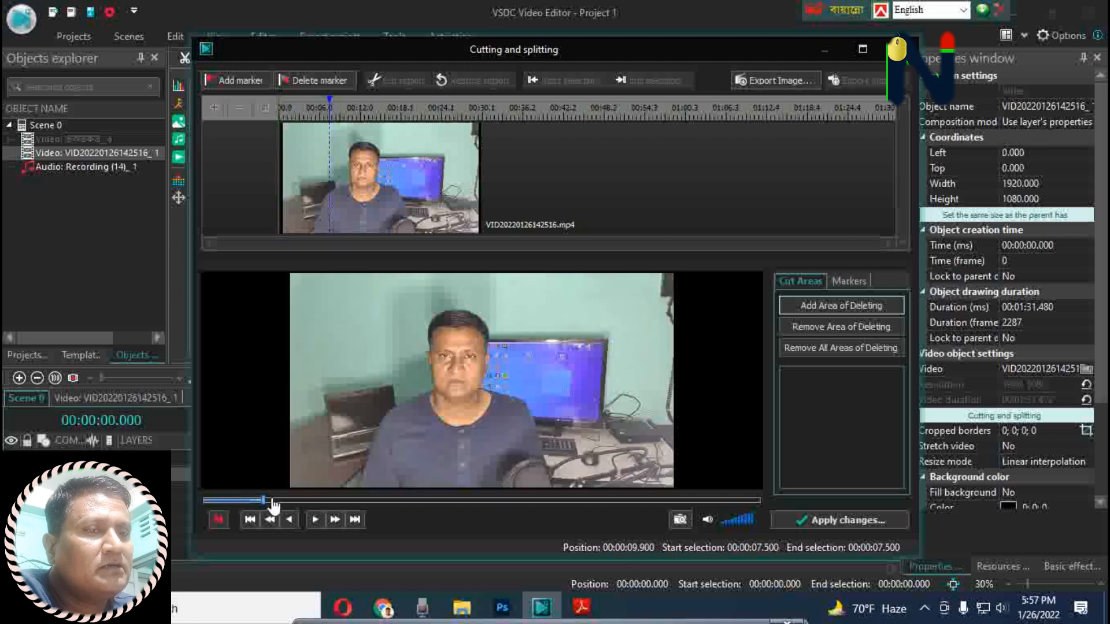
left_click(266, 500)
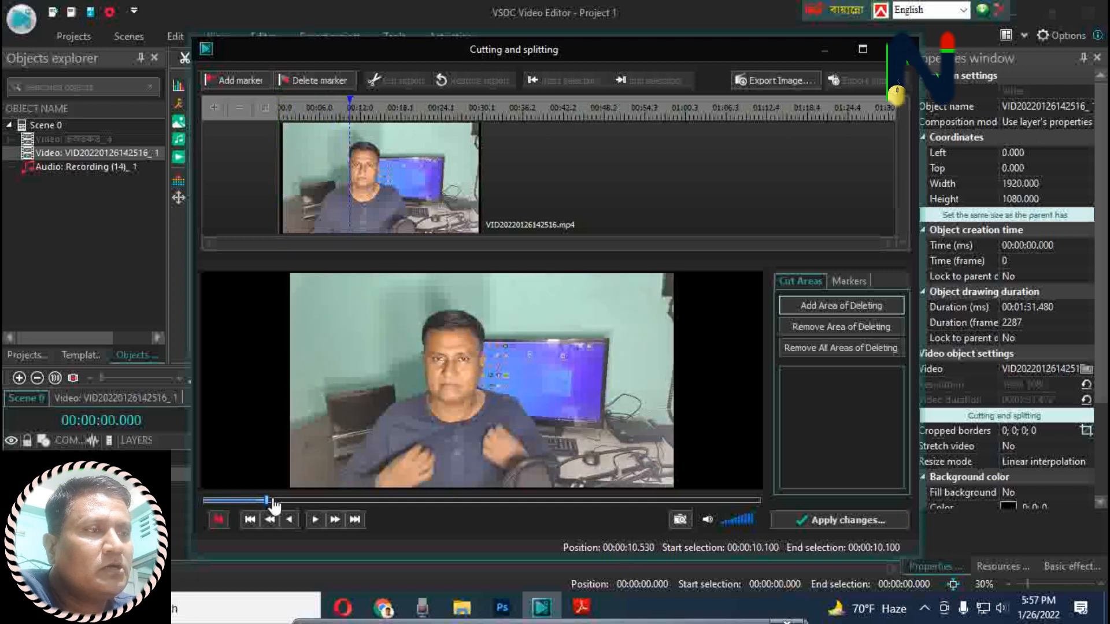
left_click(218, 521)
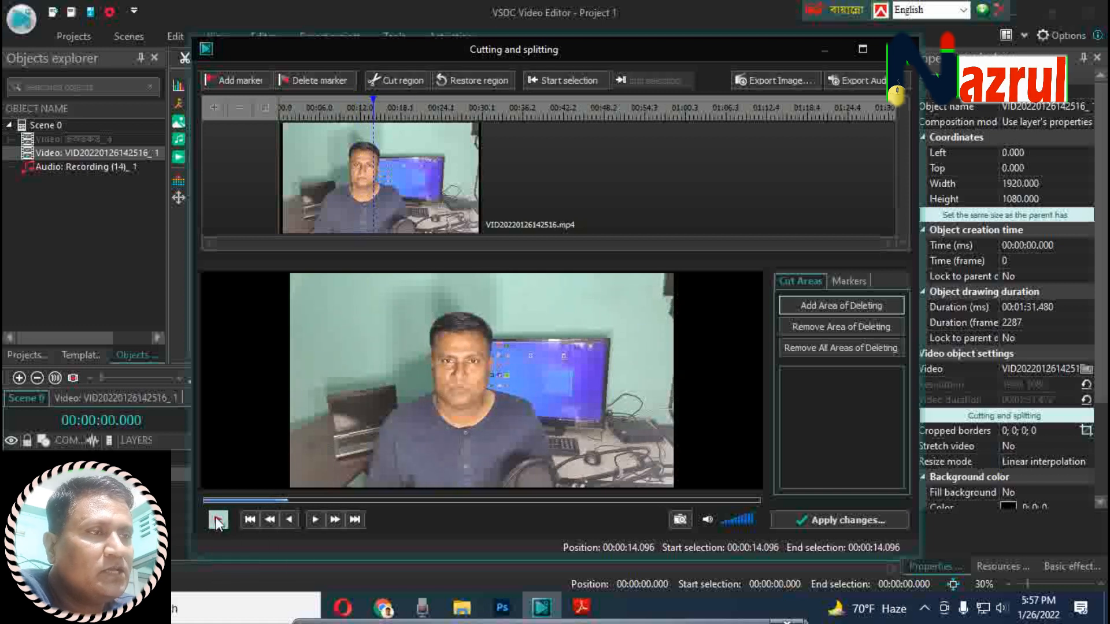
key("Left")
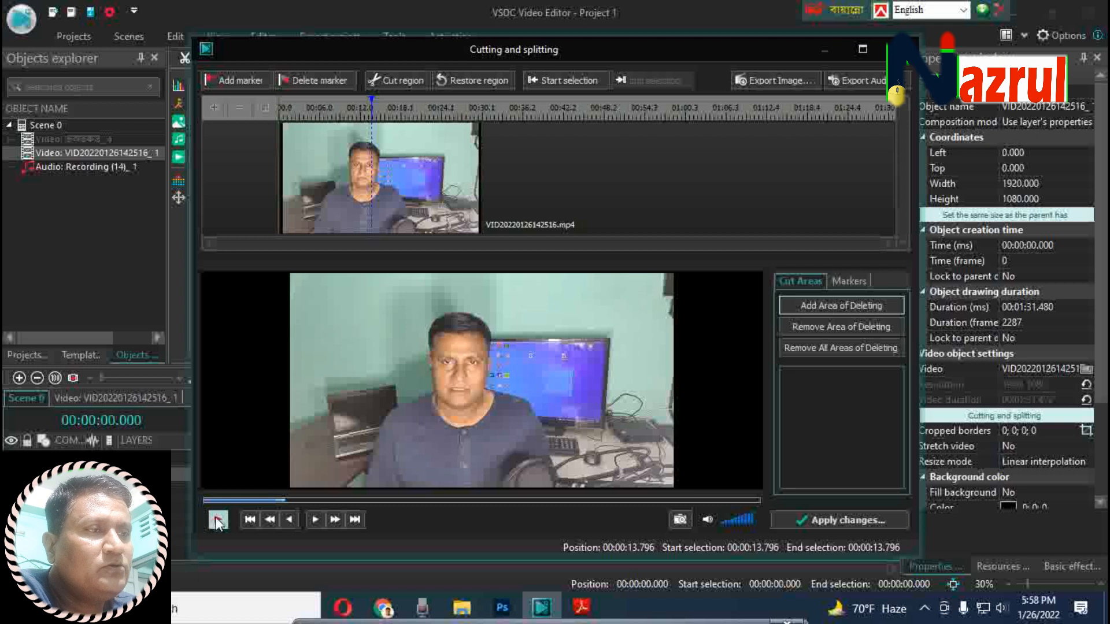
key("Left")
key("Left")
key("Left")
key("Left")
key("Left")
key("Left")
key("Left")
key("Left")
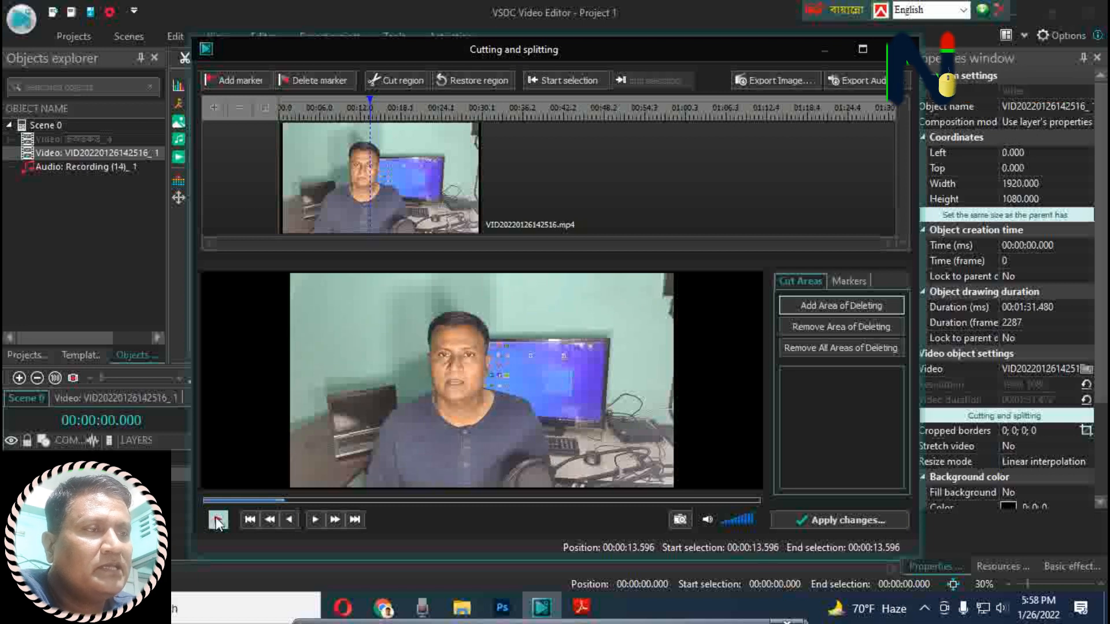
key("Left")
key("Left")
key("Left")
key("Left")
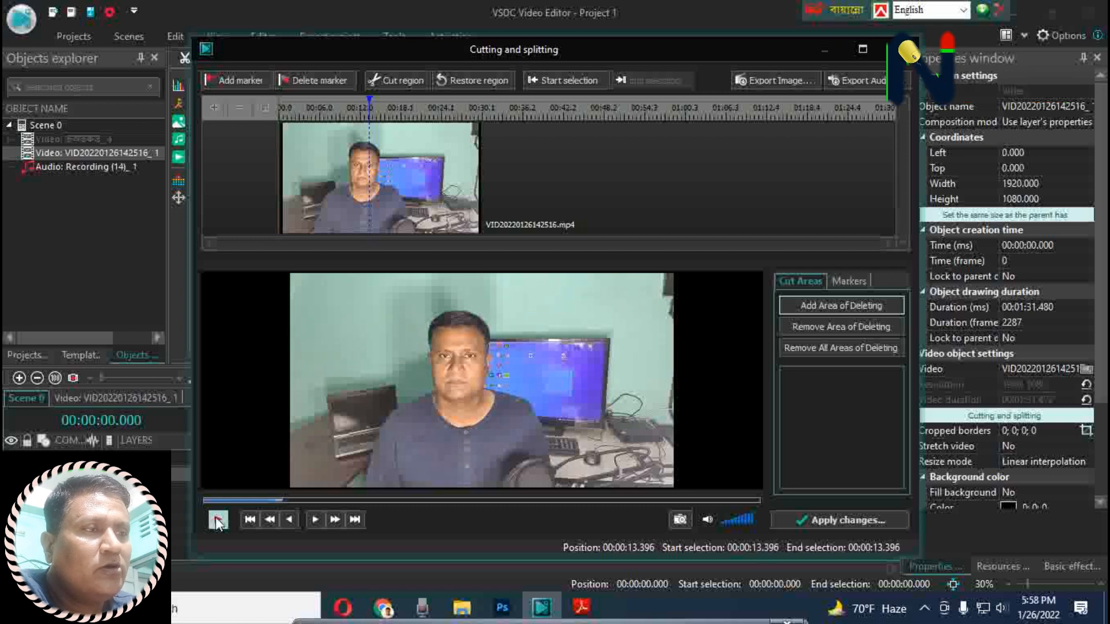
key("Left")
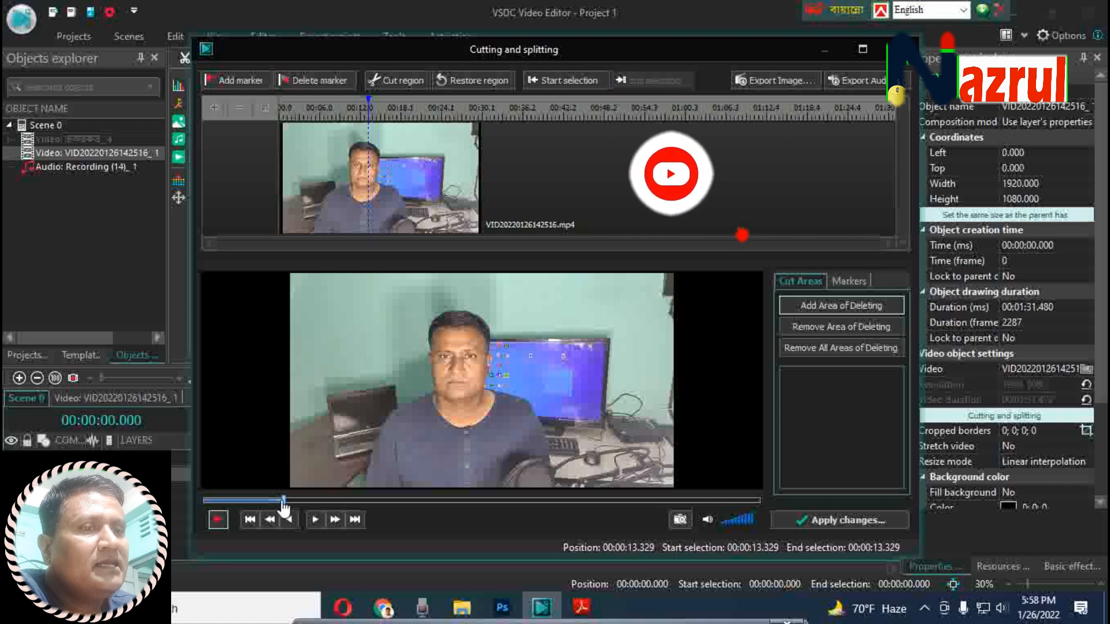
left_click(552, 84)
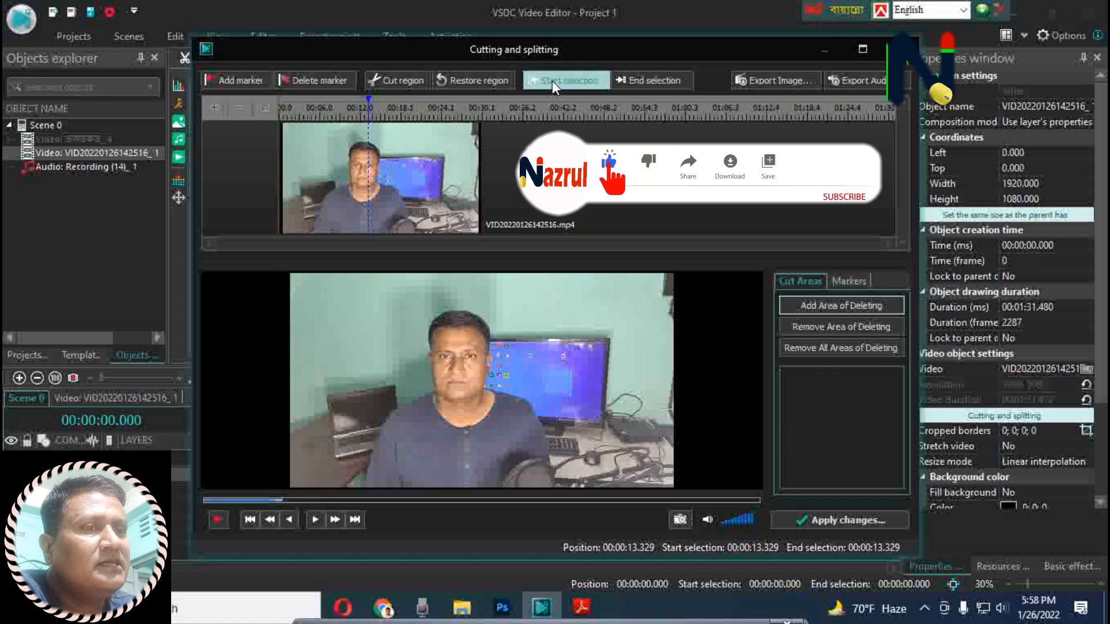
Skip ahead to the end of the talk and mark the selection end at 00:01:25.750
left_click(218, 520)
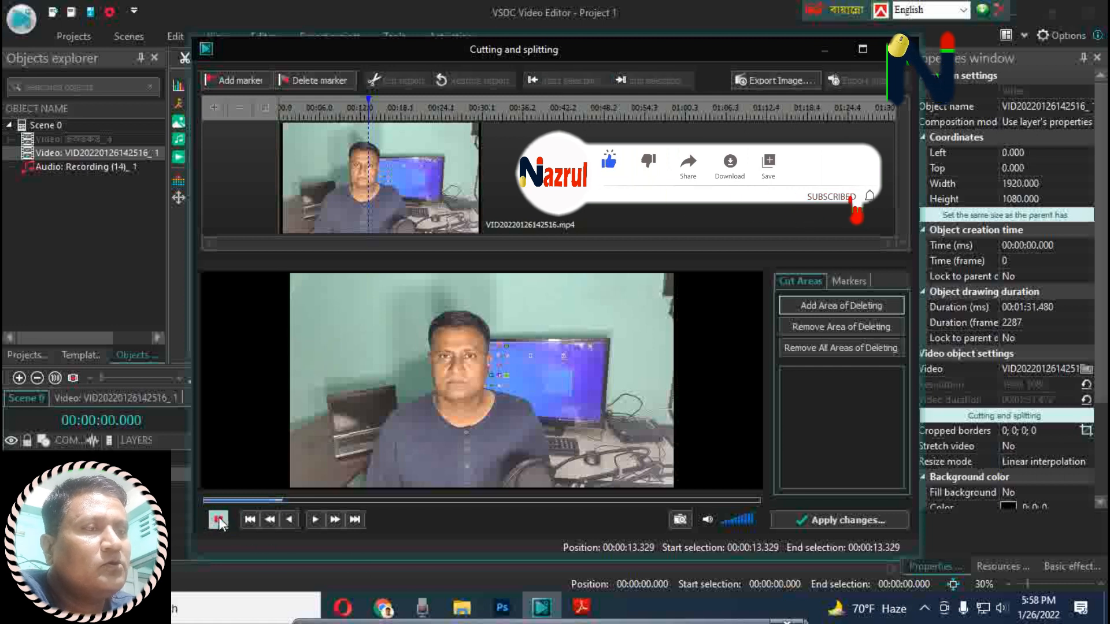
left_click(616, 502)
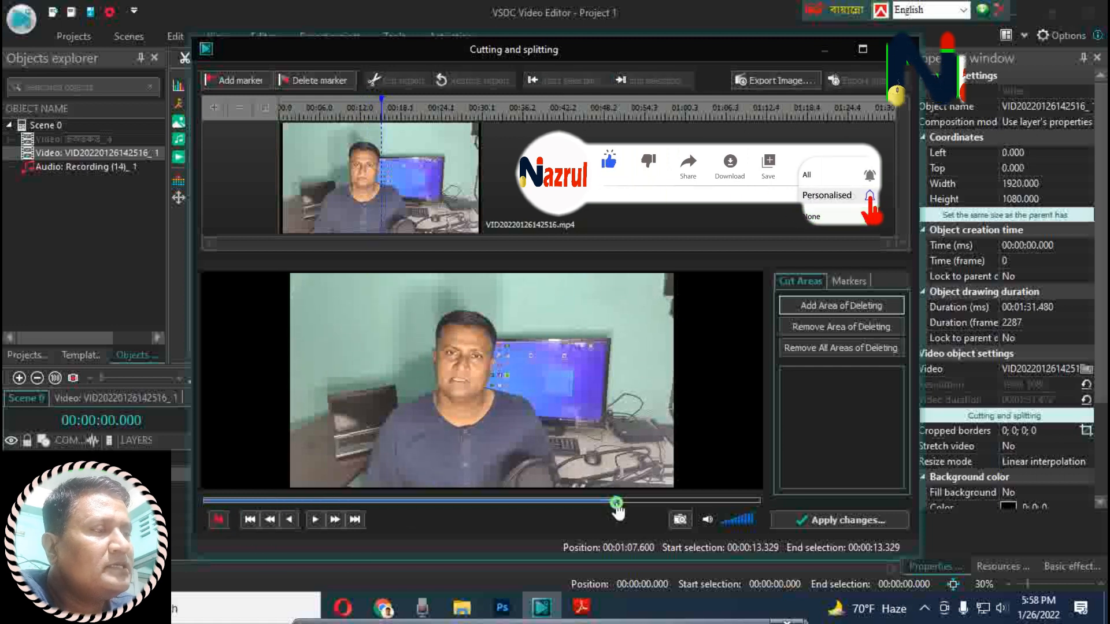
left_click(707, 501)
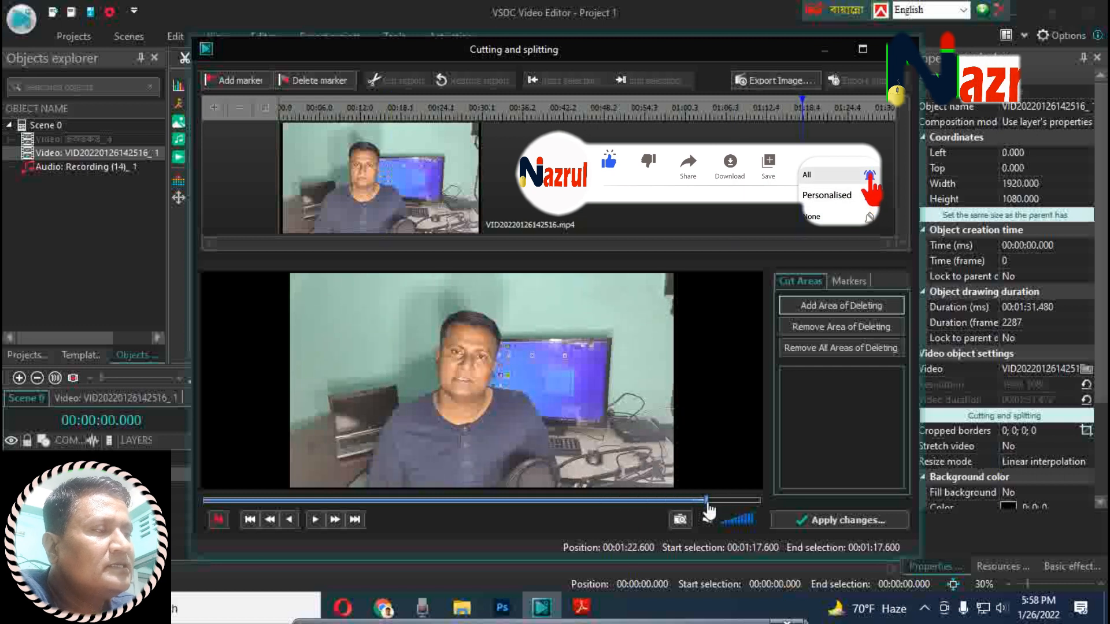
left_click(218, 520)
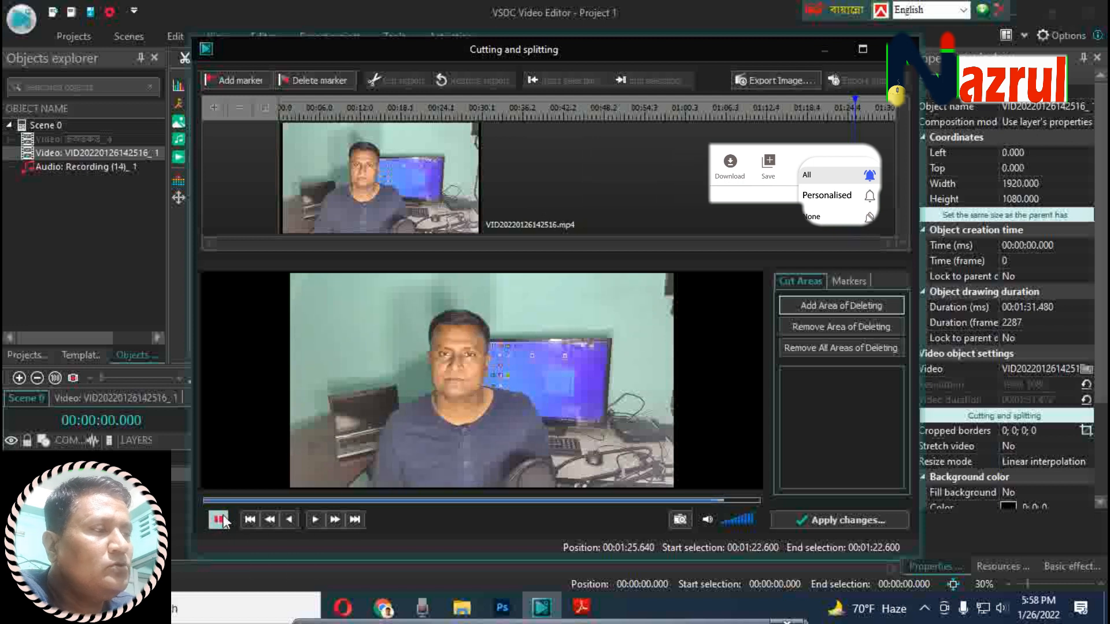
left_click(220, 520)
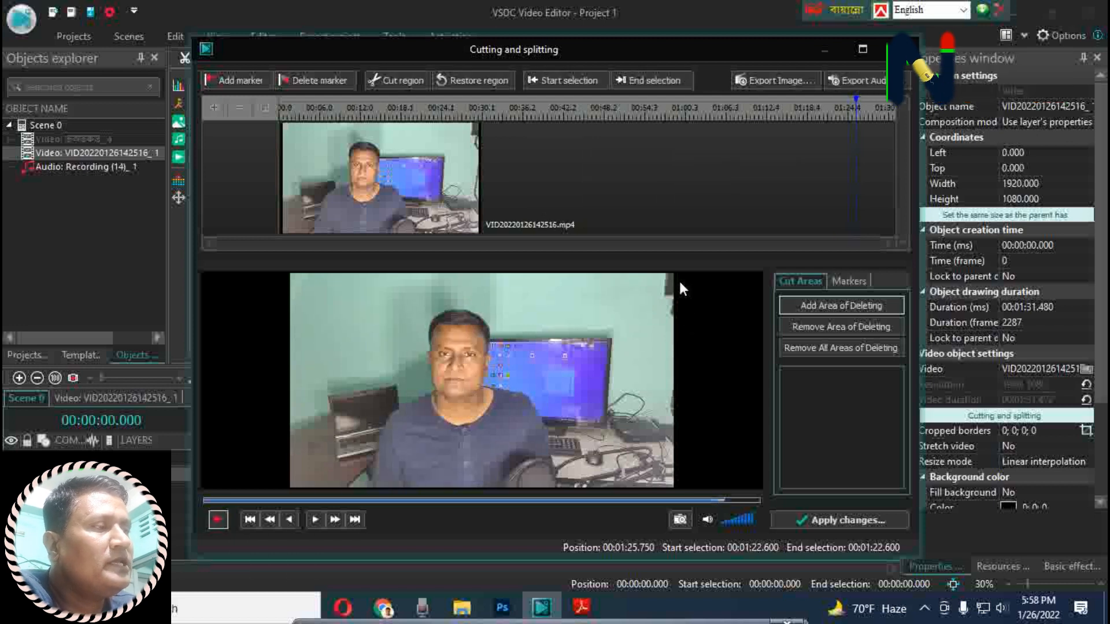
left_click(641, 81)
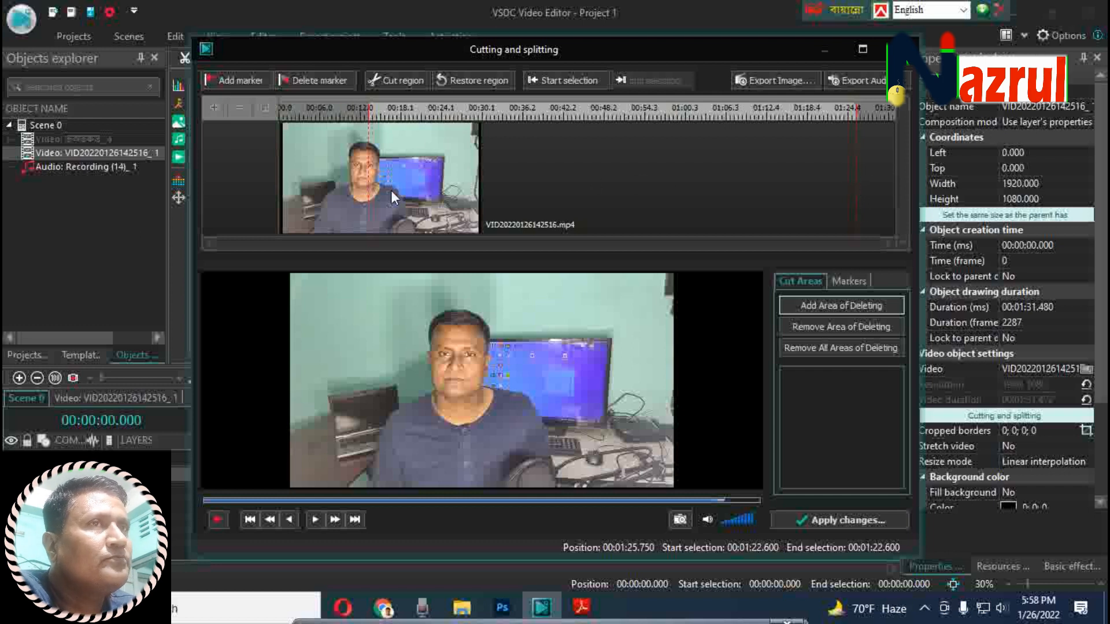
Add markers at the selection limits and apply the split using the set of markers, removing the source object
left_click(230, 78)
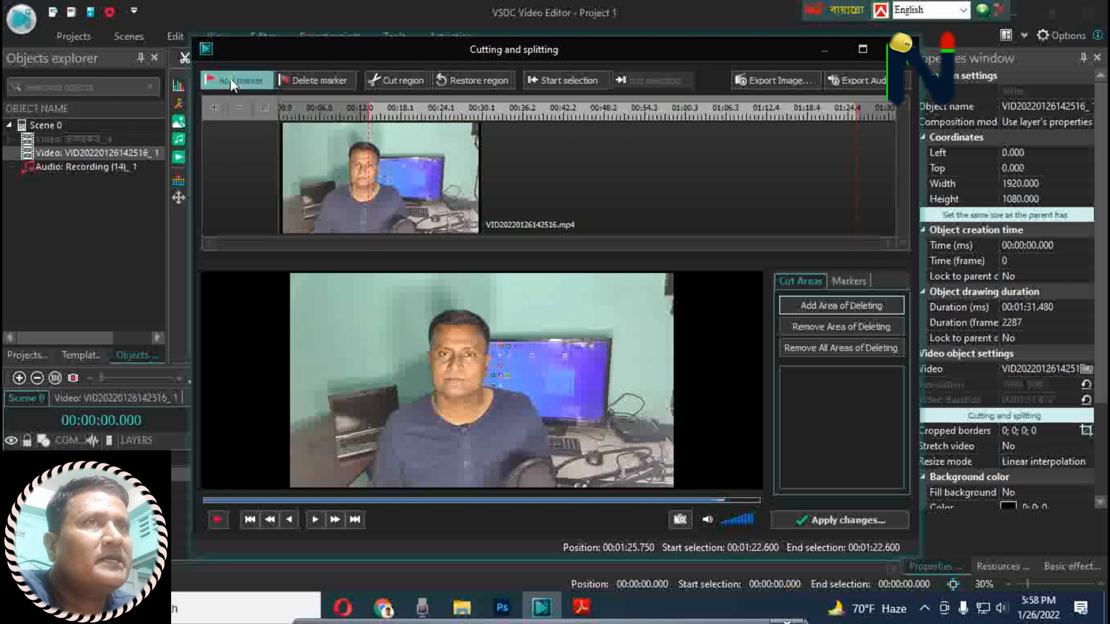
left_click(825, 520)
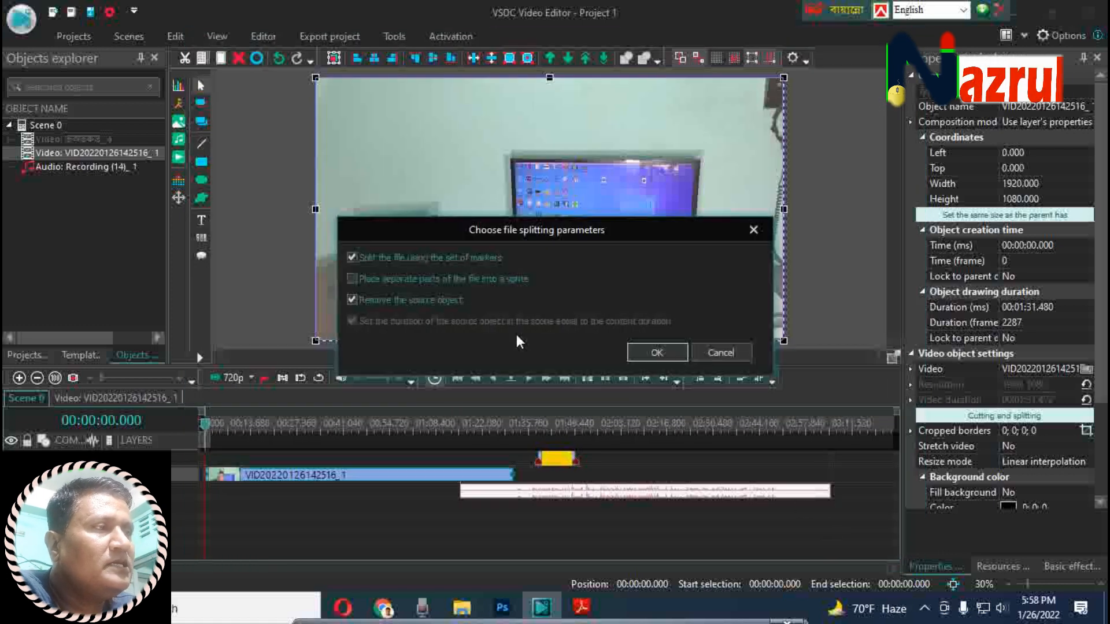
left_click(658, 353)
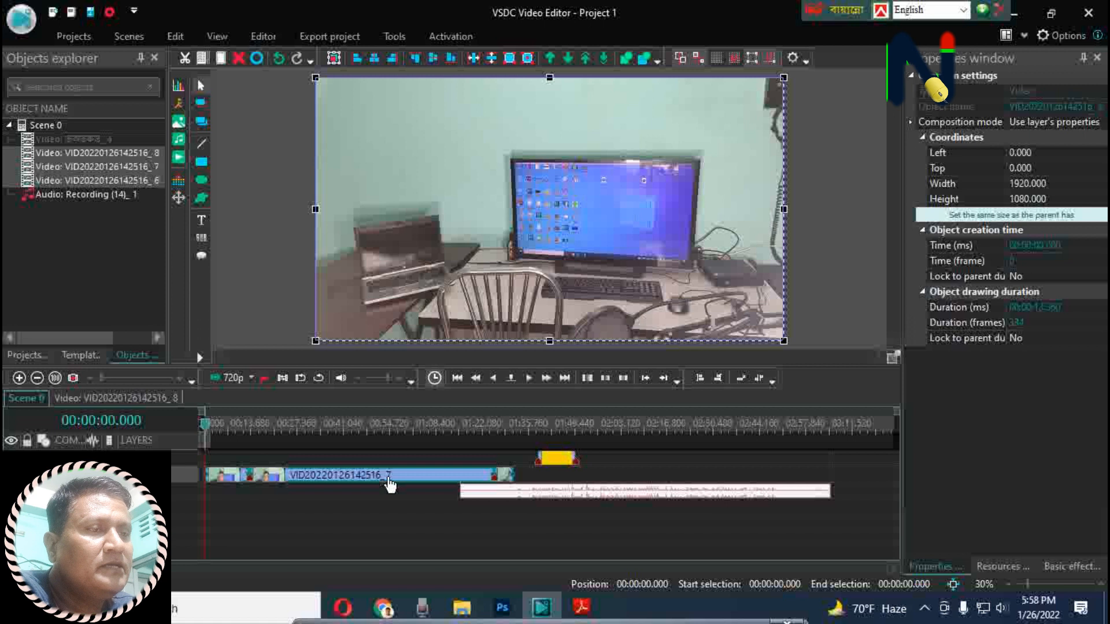
Set the middle video piece apart, delete the first and last pieces, and move the kept piece to 00:00:00.000
left_click(368, 510)
left_click_drag(354, 480, 385, 508)
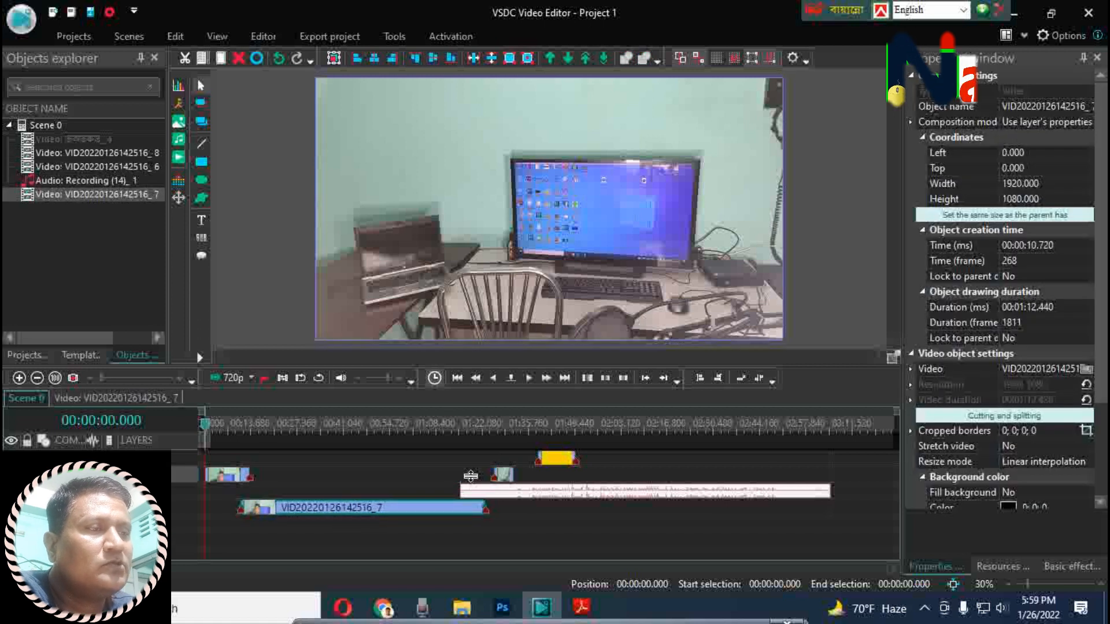
left_click_drag(553, 480, 223, 468)
right_click(231, 472)
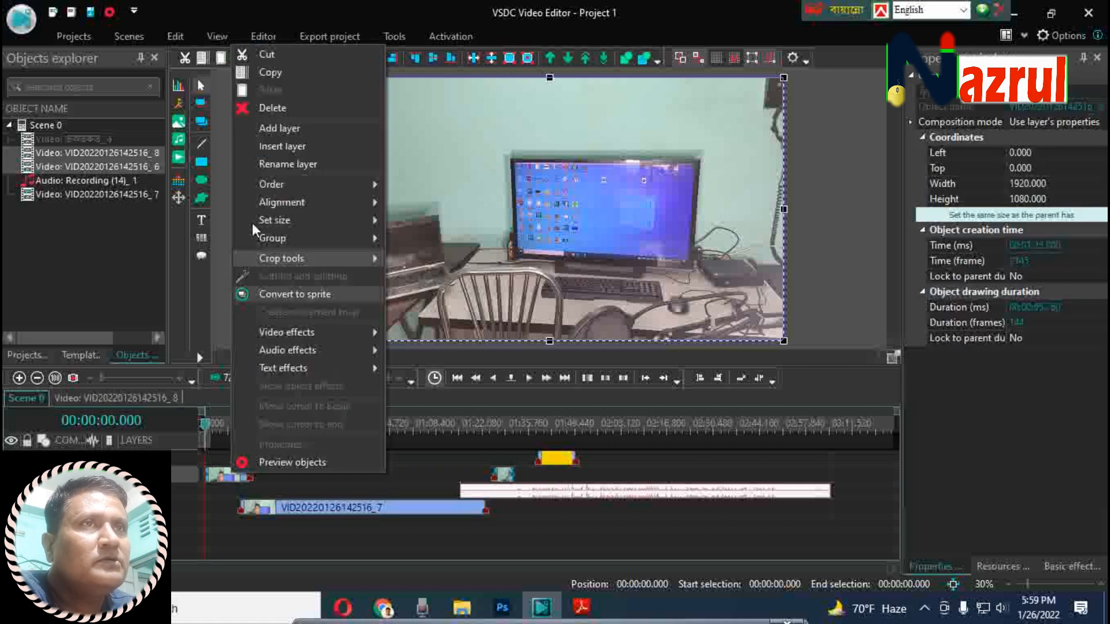
left_click(269, 109)
left_click_drag(339, 494, 306, 478)
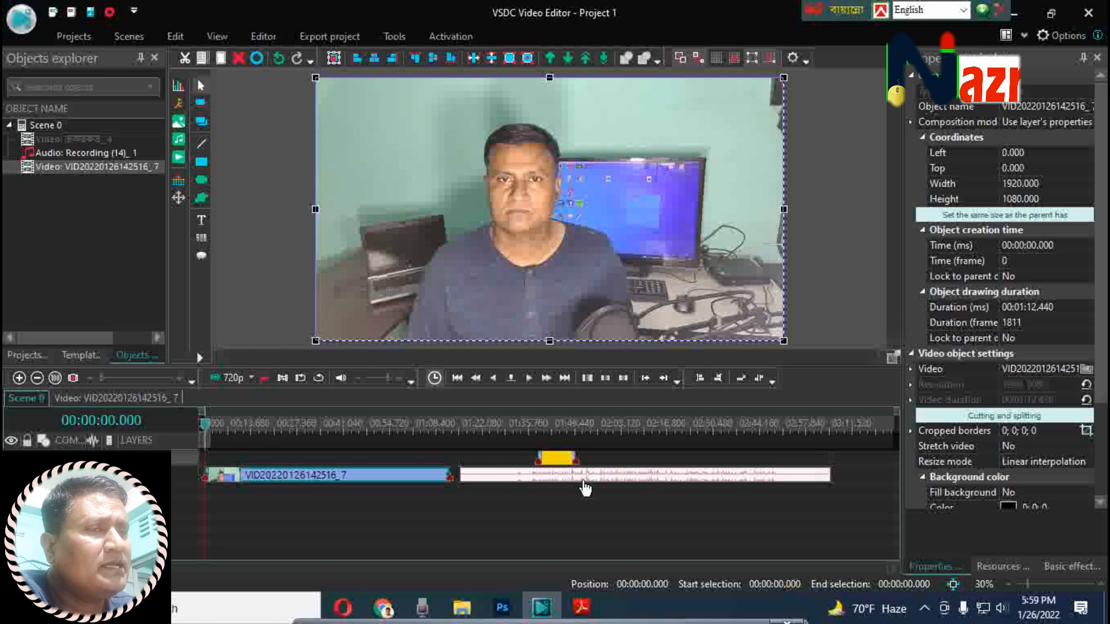
Set the audio volume of the trimmed video clip to 8.0 dB
left_click_drag(210, 427, 224, 427)
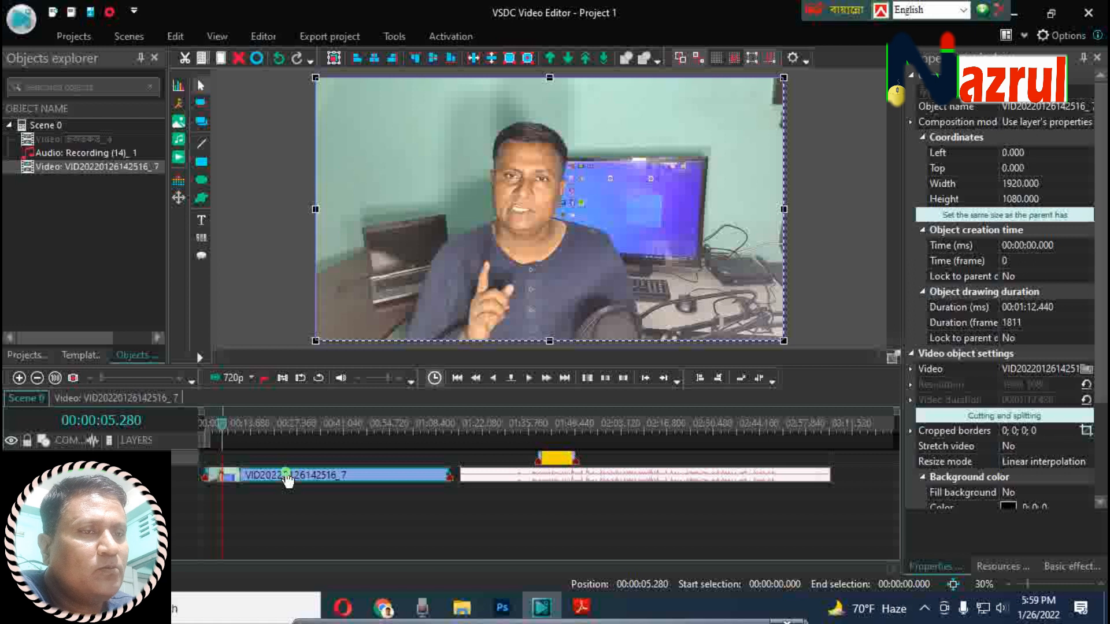
scroll(1080, 445, "down", 3)
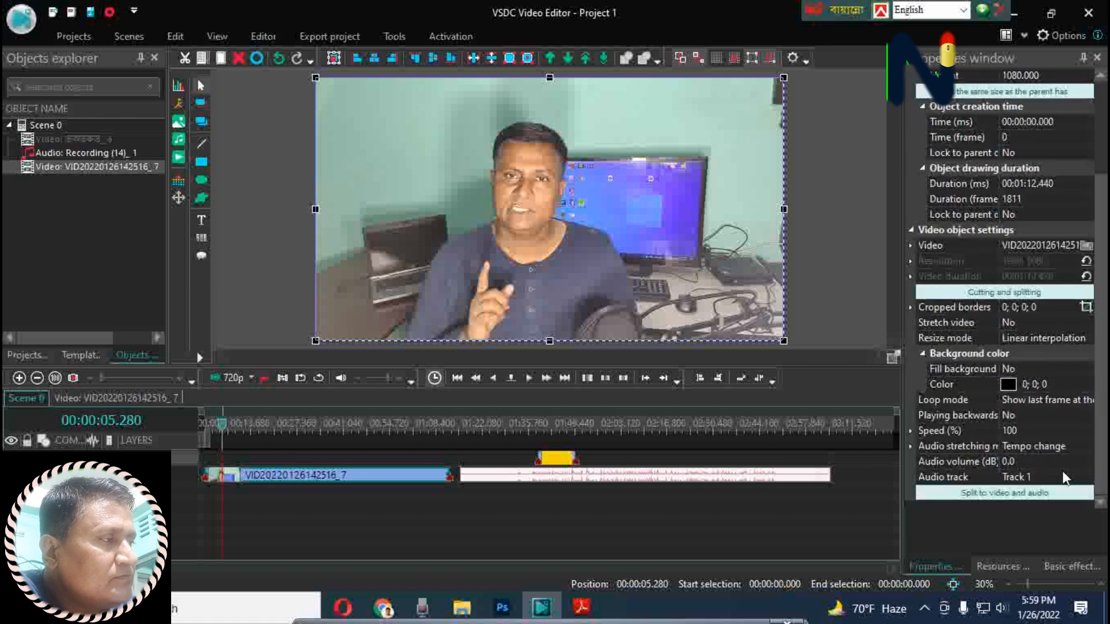
left_click(1086, 464)
left_click(1087, 459)
left_click(1087, 459)
left_click(1087, 459)
left_click(1087, 459)
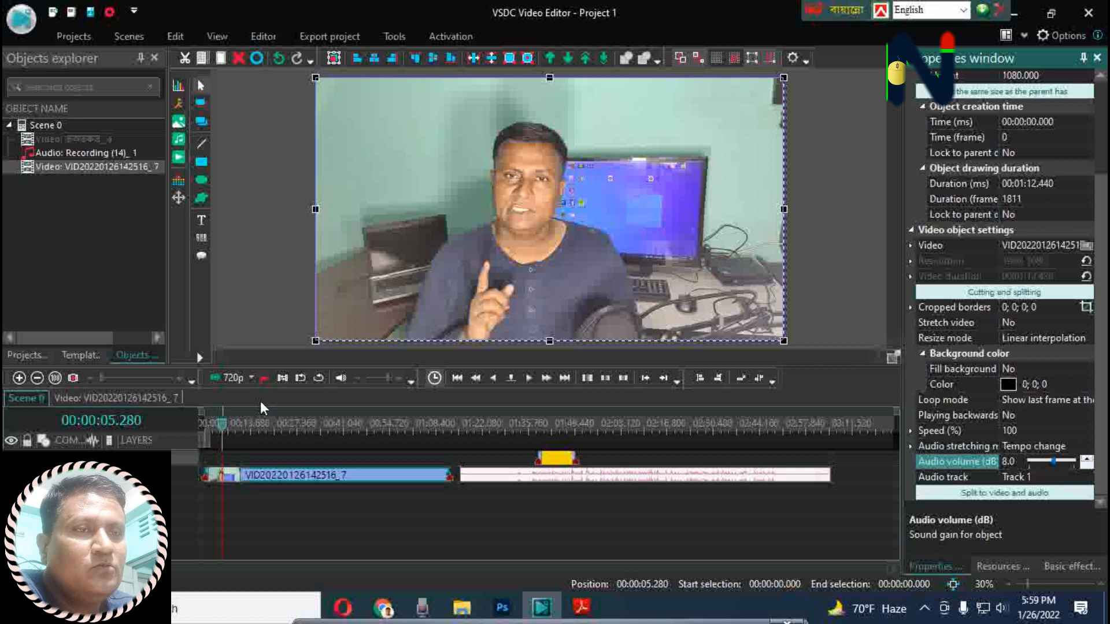
Preview the louder clip from 00:00:05.280 and return the cursor to the start of the scene
left_click(265, 378)
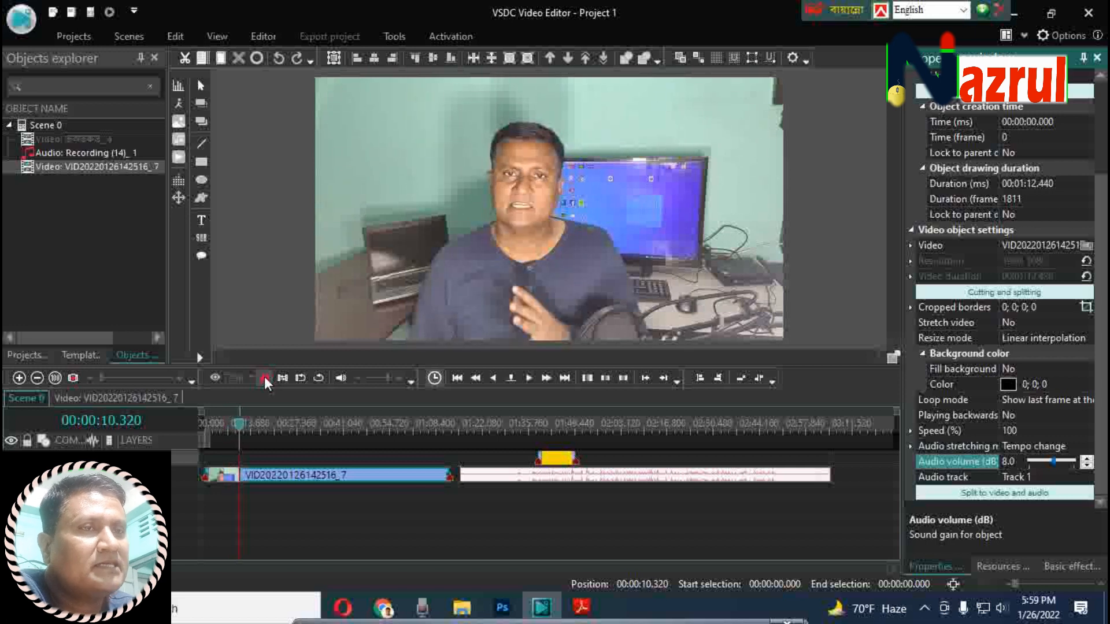
left_click(265, 379)
left_click_drag(243, 429, 200, 423)
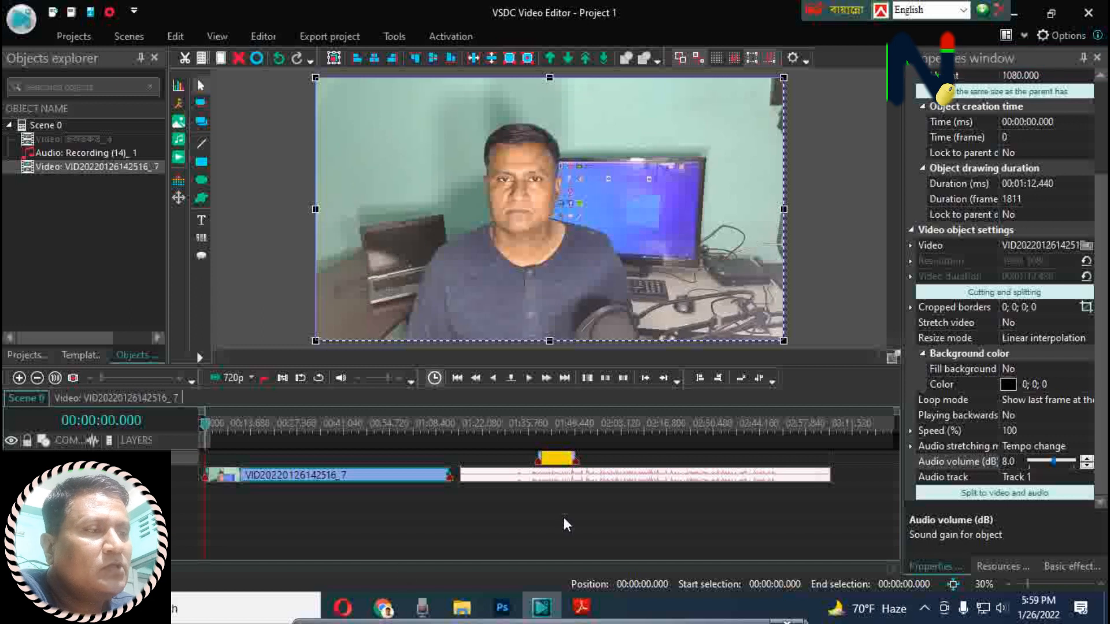
Move the Recording (14) audio to a separate layer below the video, starting at 00:01:02.760
left_click_drag(516, 480, 509, 480)
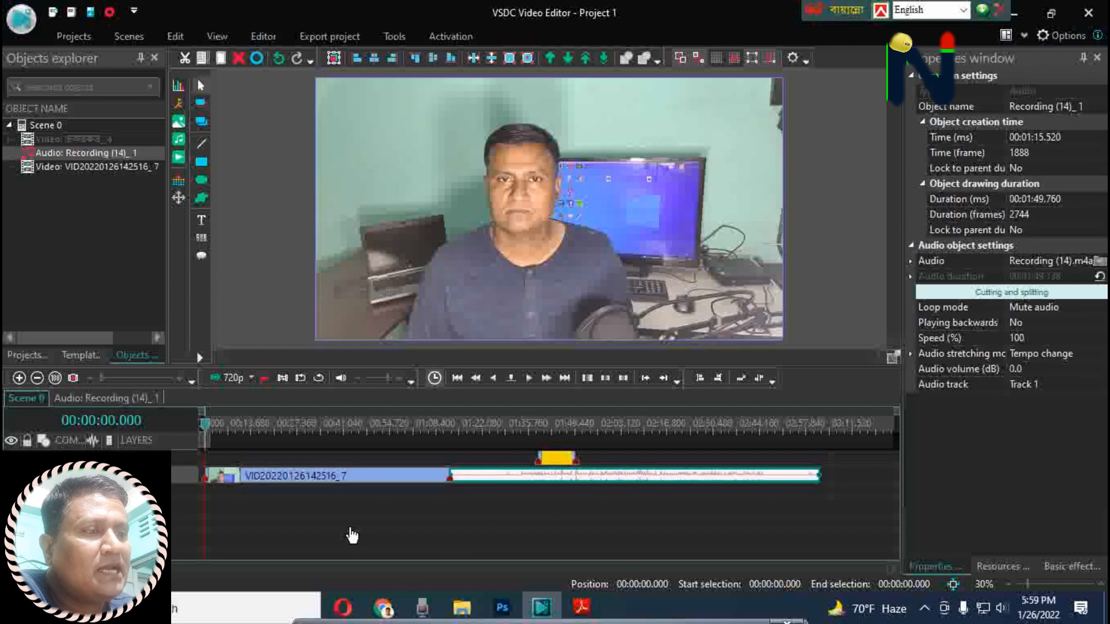
left_click(408, 514)
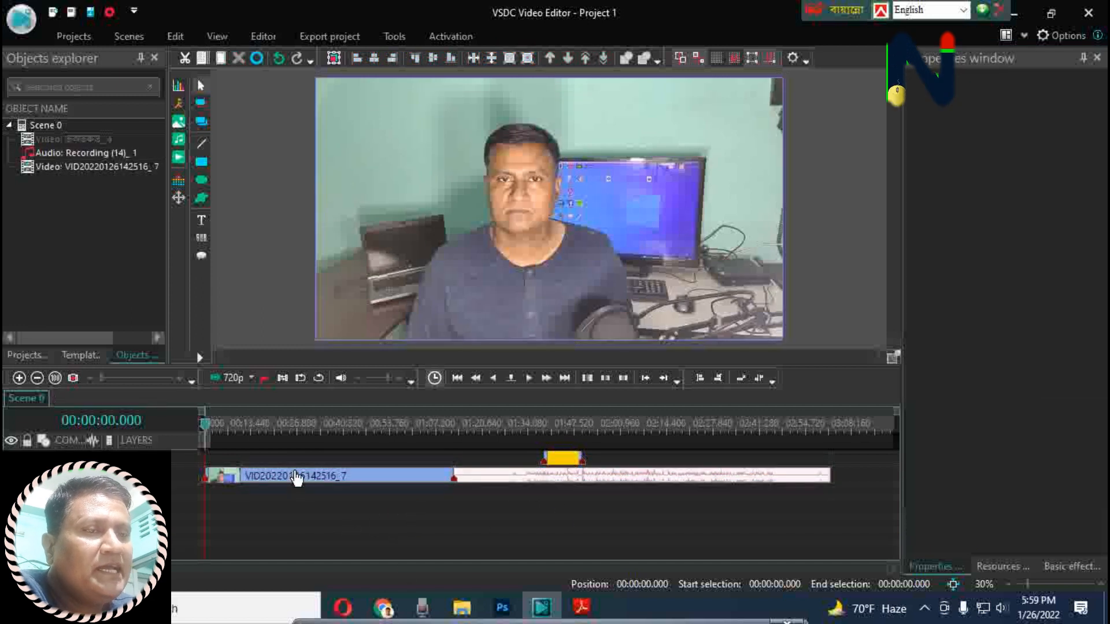
left_click_drag(575, 485, 533, 518)
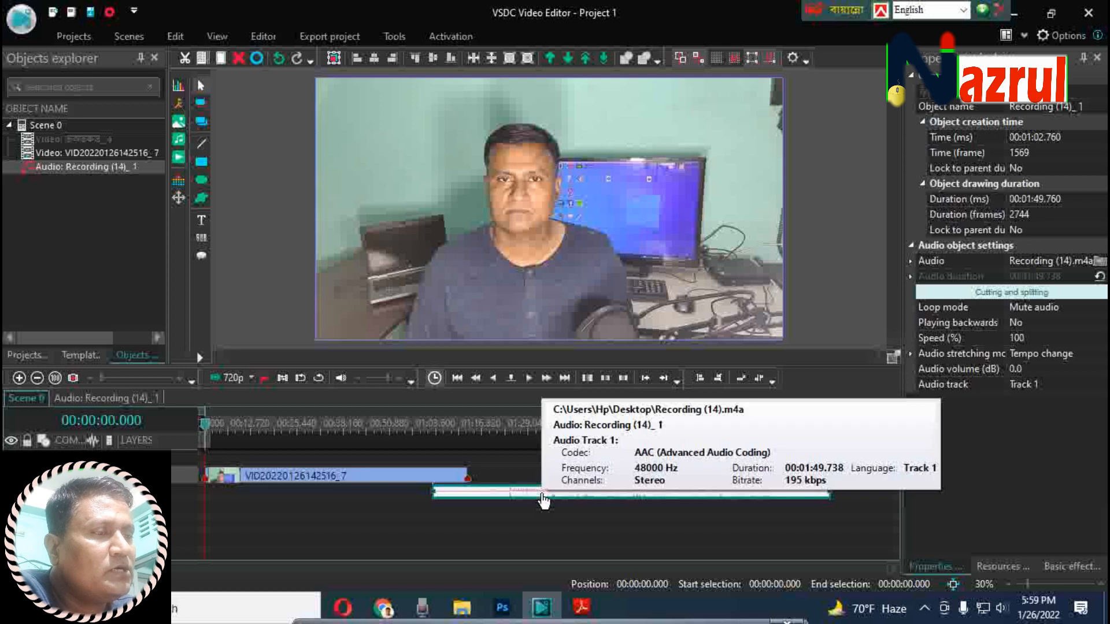
Open the Recording (14) audio for cutting and splitting, listen for the start of the wanted part, and mark it at 00:00:21.060
right_click(513, 495)
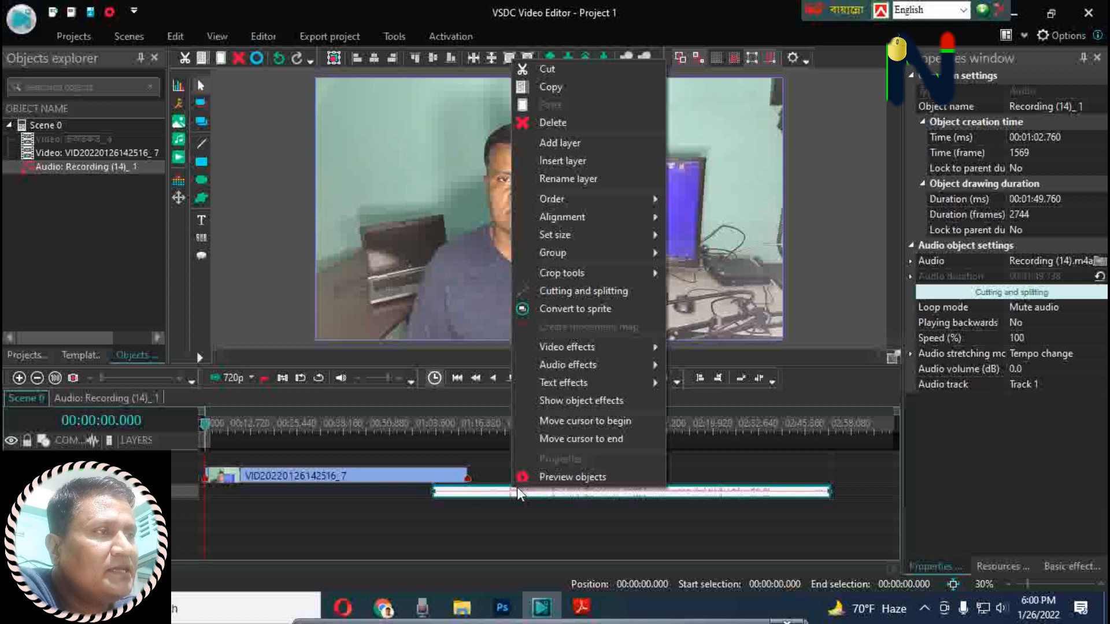
left_click(581, 290)
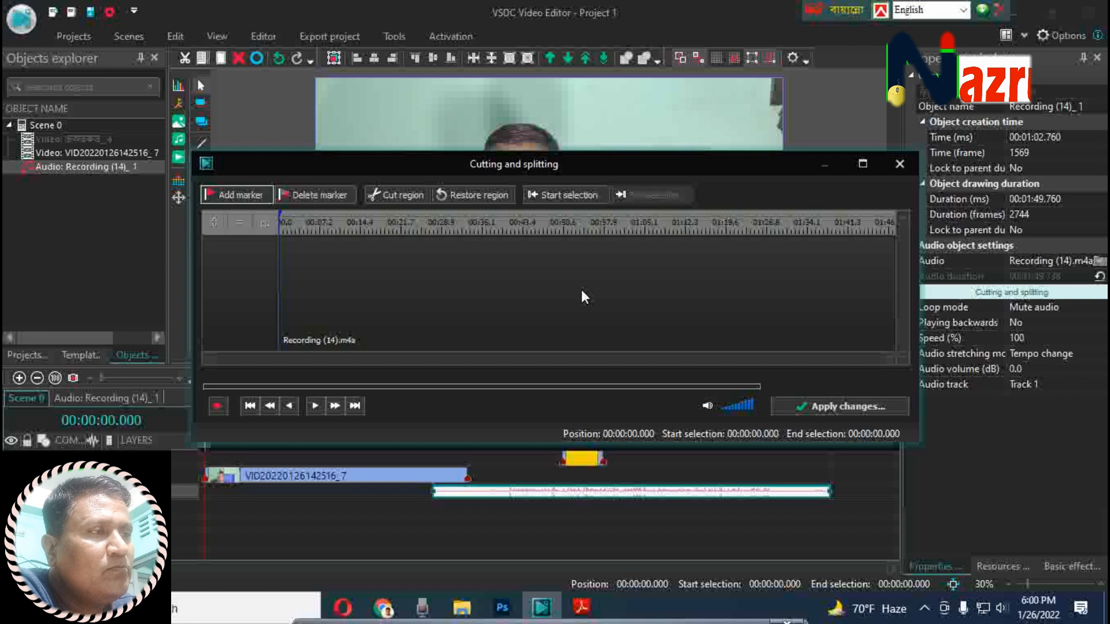
left_click(219, 407)
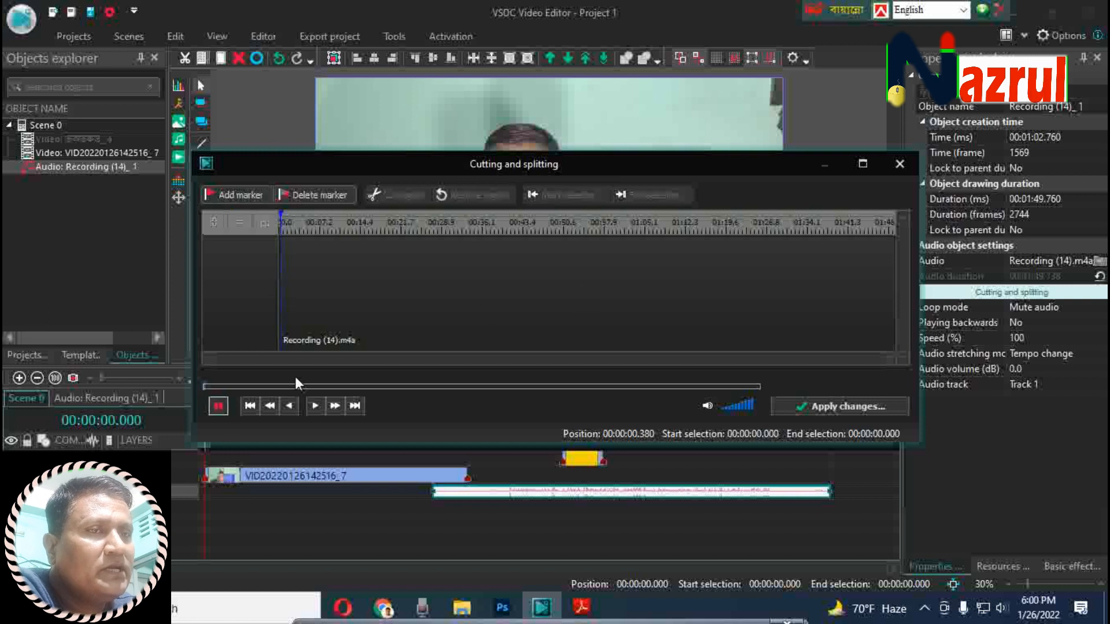
left_click(309, 386)
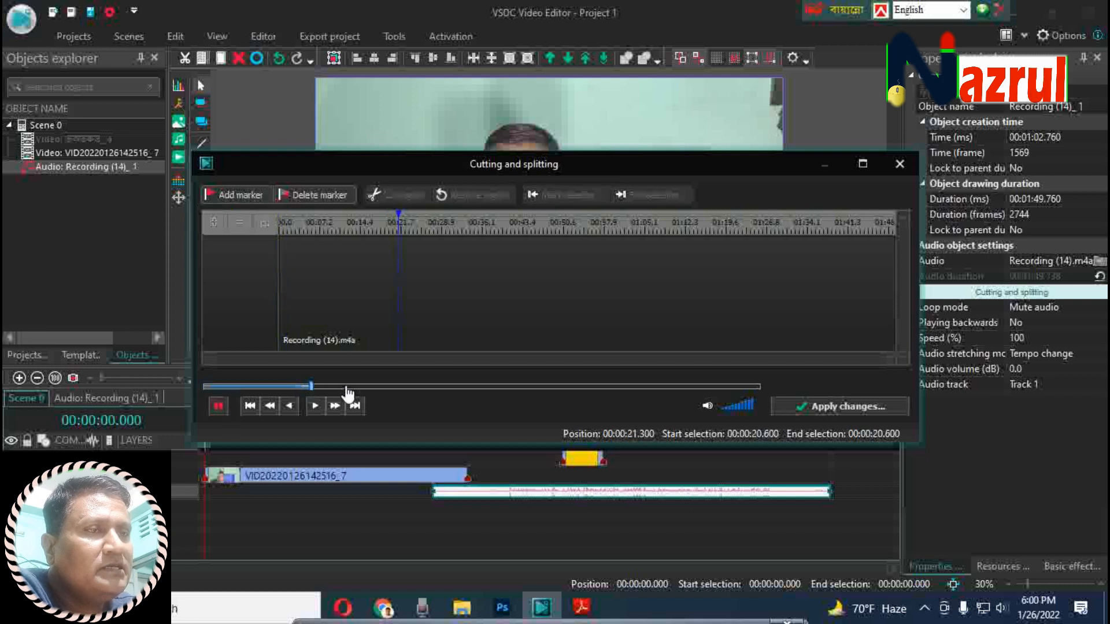
left_click(307, 387)
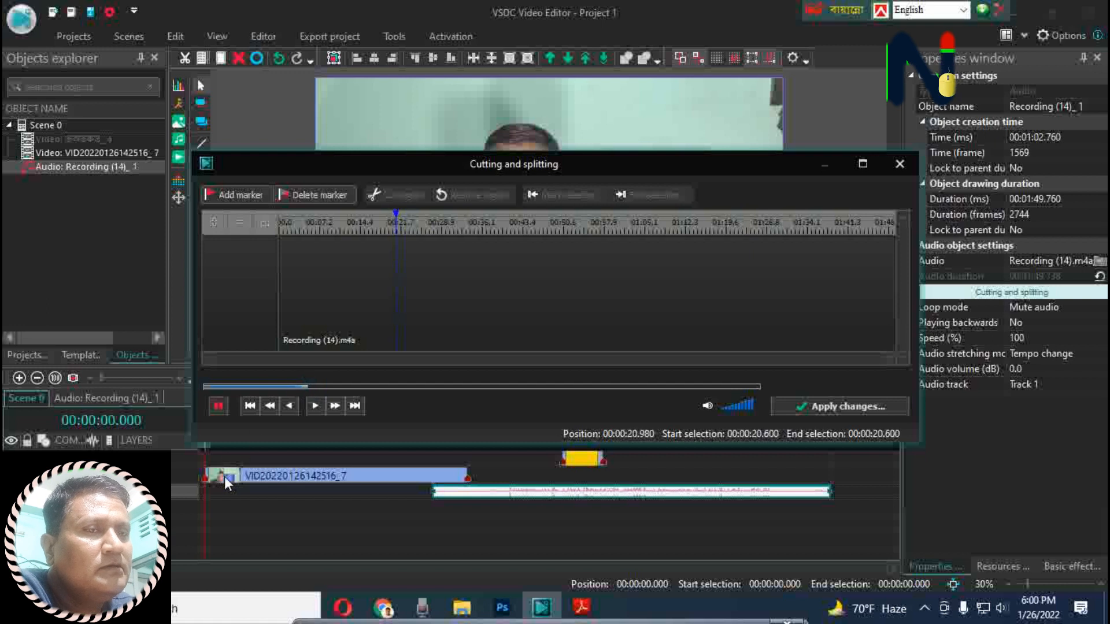
left_click(220, 407)
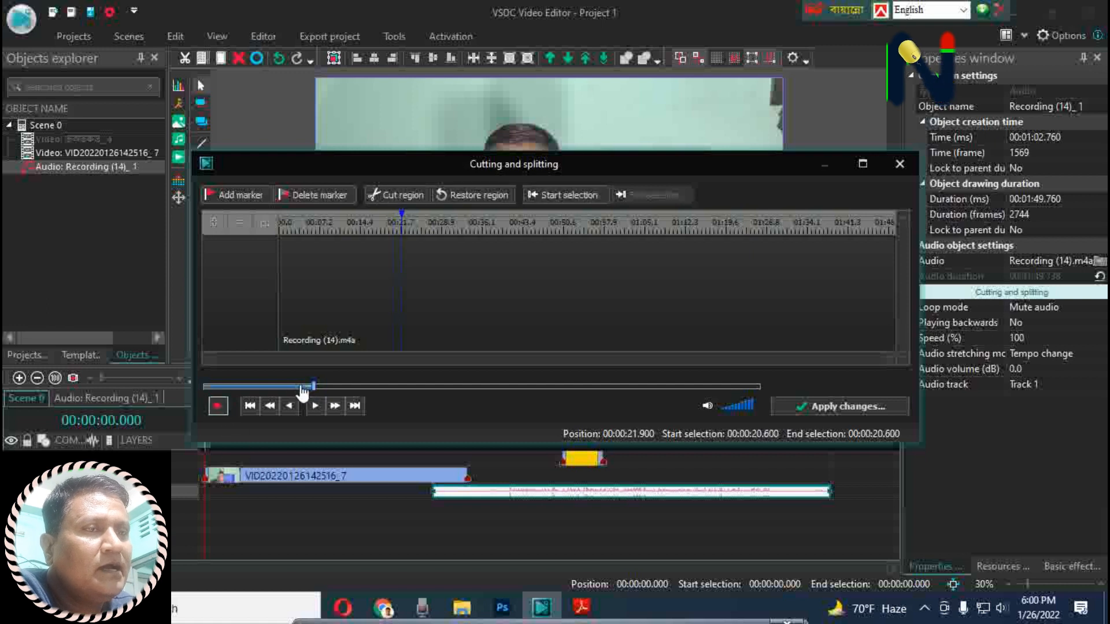
left_click(309, 387)
left_click(219, 407)
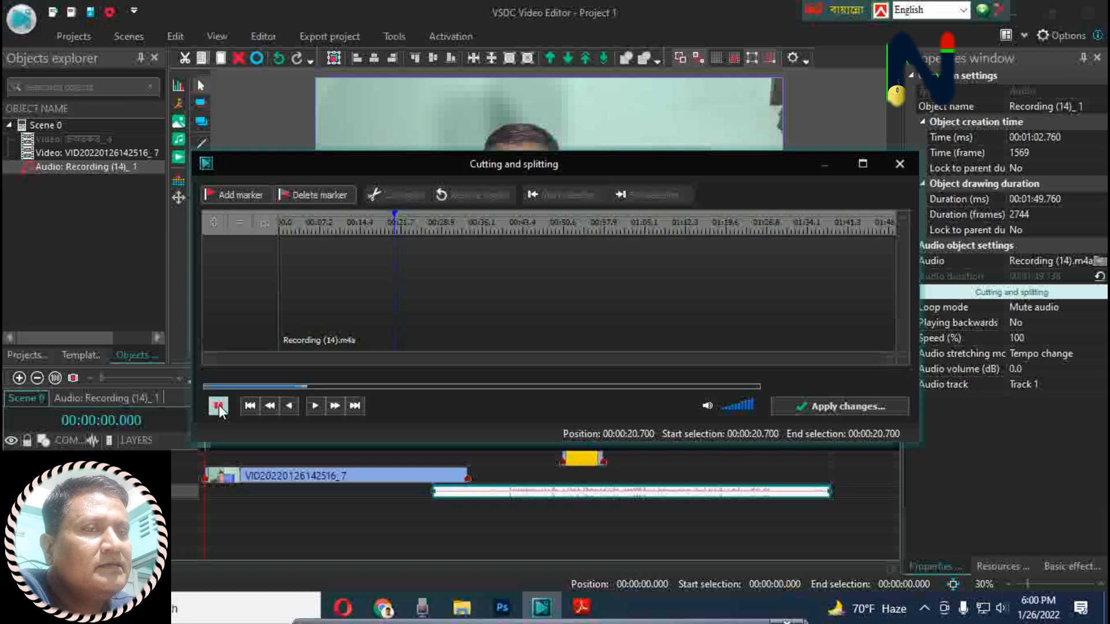
left_click(219, 407)
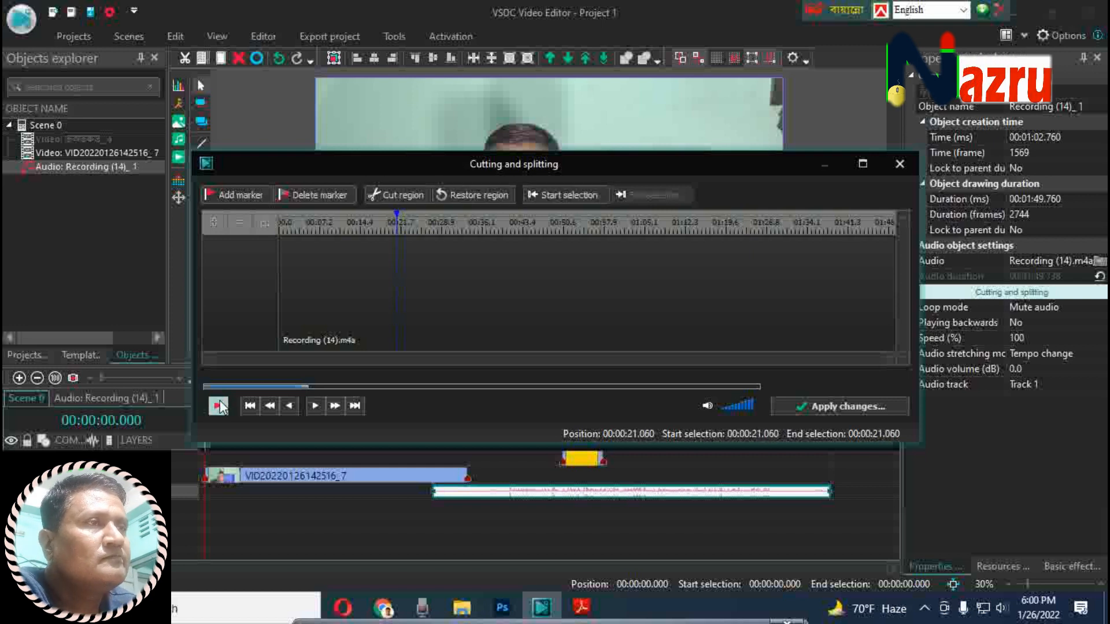
left_click(563, 196)
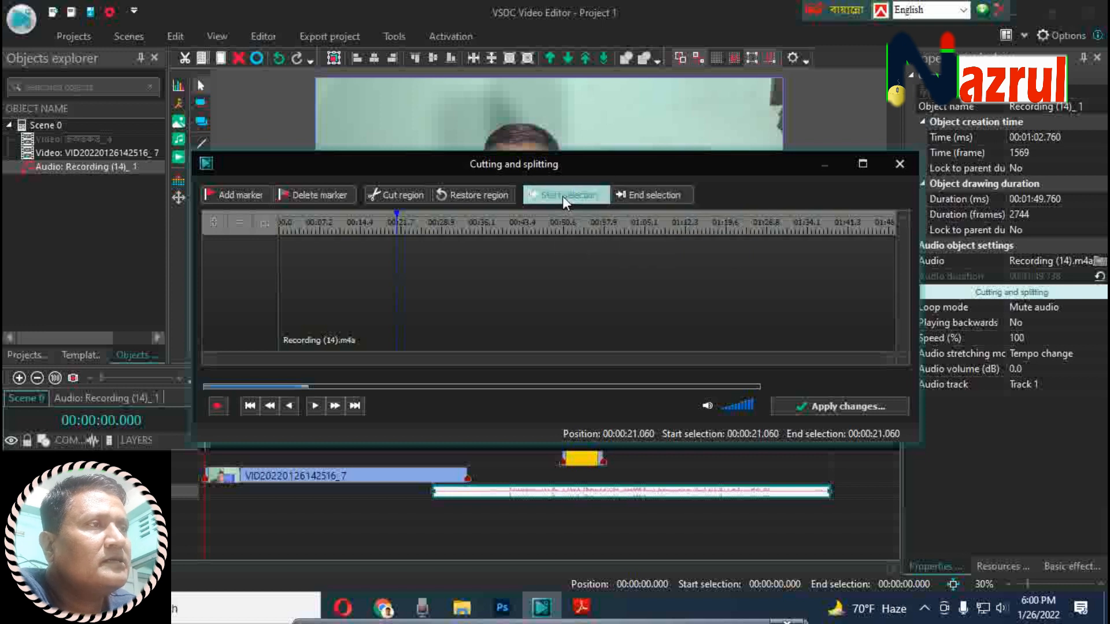
Listen near the end of the recording and place a marker at 00:01:33.280 to end the wanted part
left_click(217, 408)
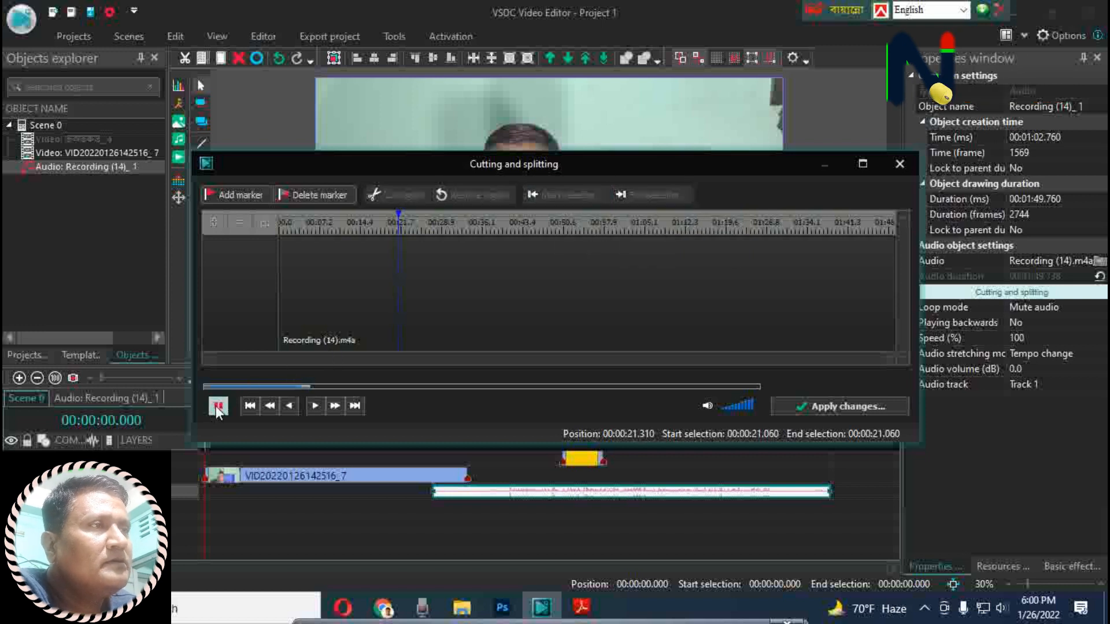
left_click(701, 387)
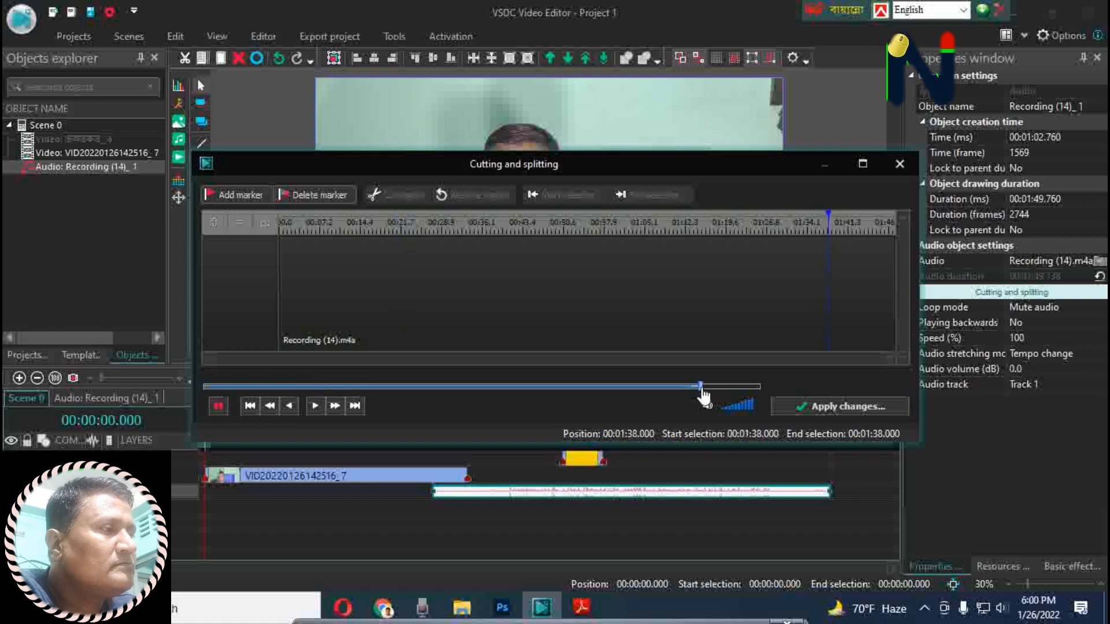
left_click(661, 387)
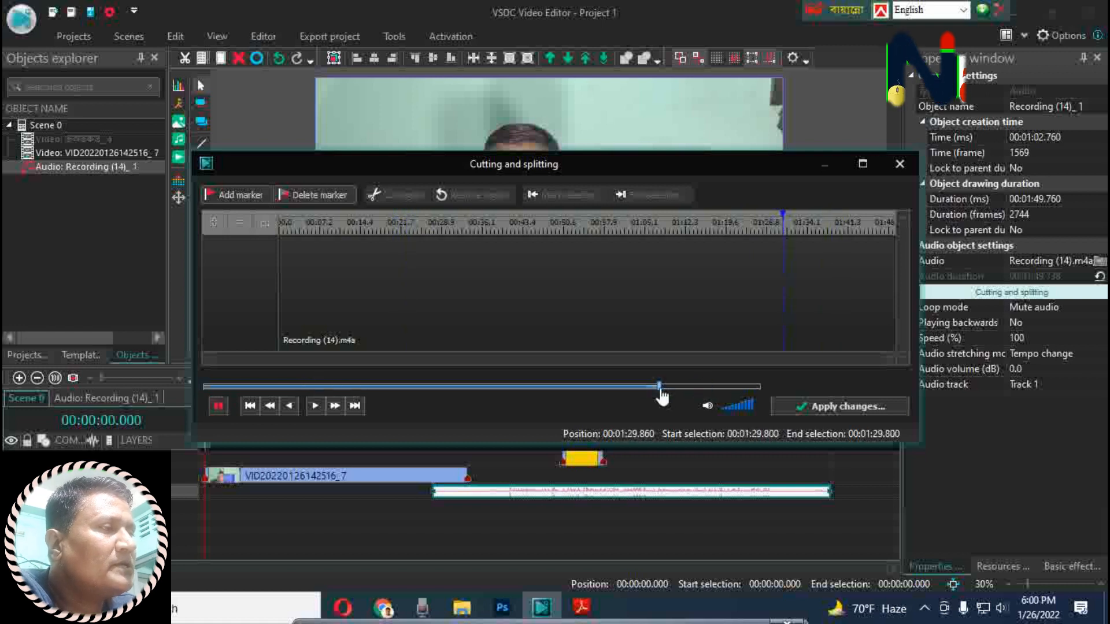
left_click(219, 406)
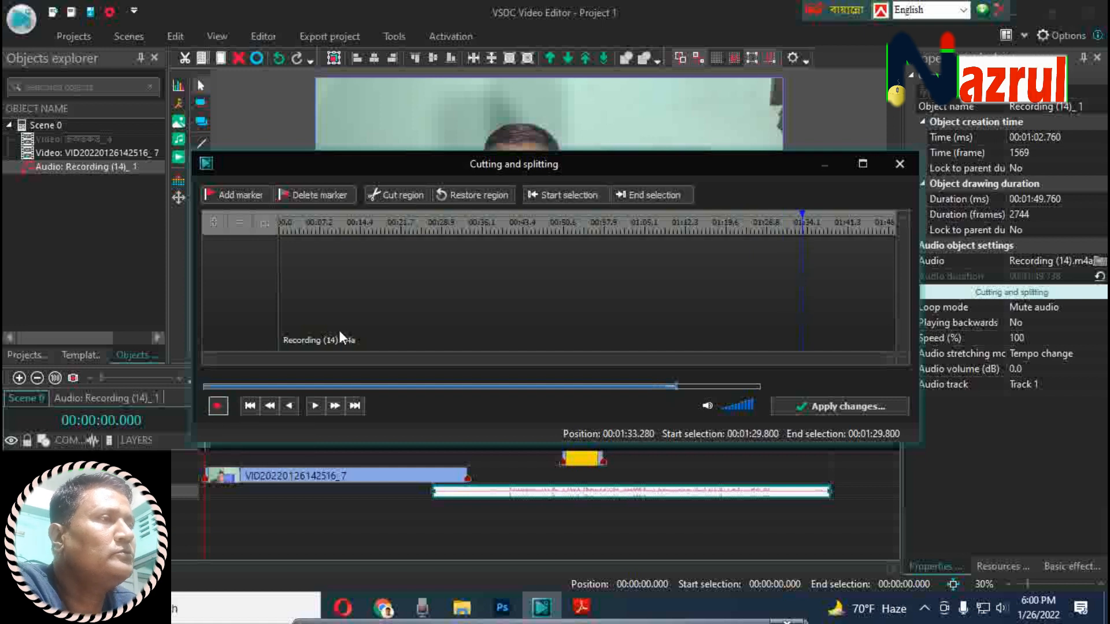
left_click(640, 195)
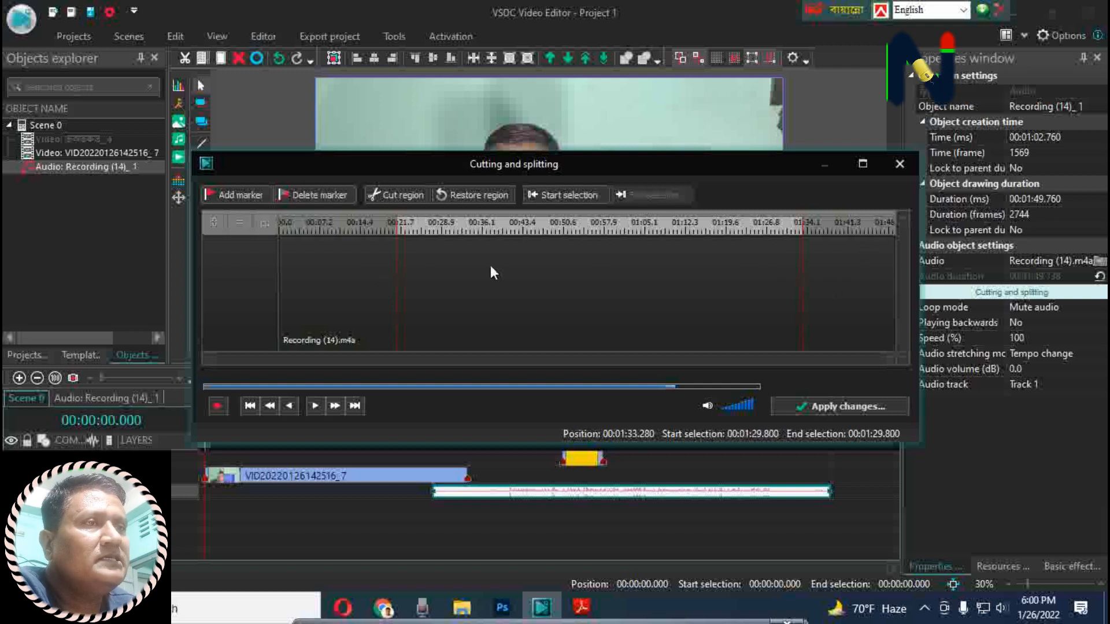
left_click(239, 197)
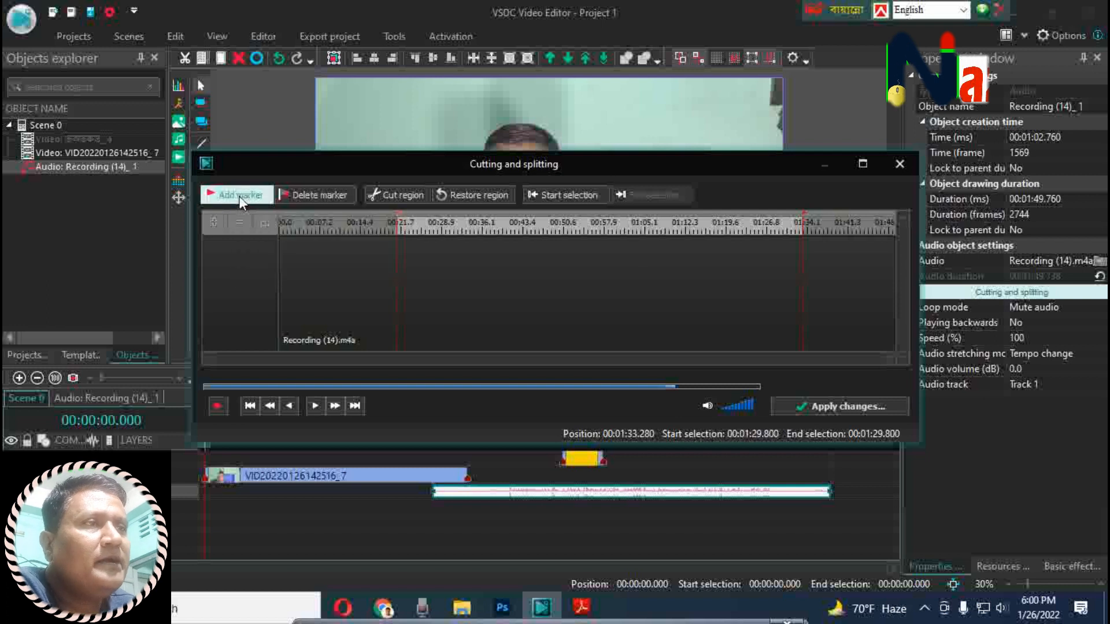
left_click(238, 194)
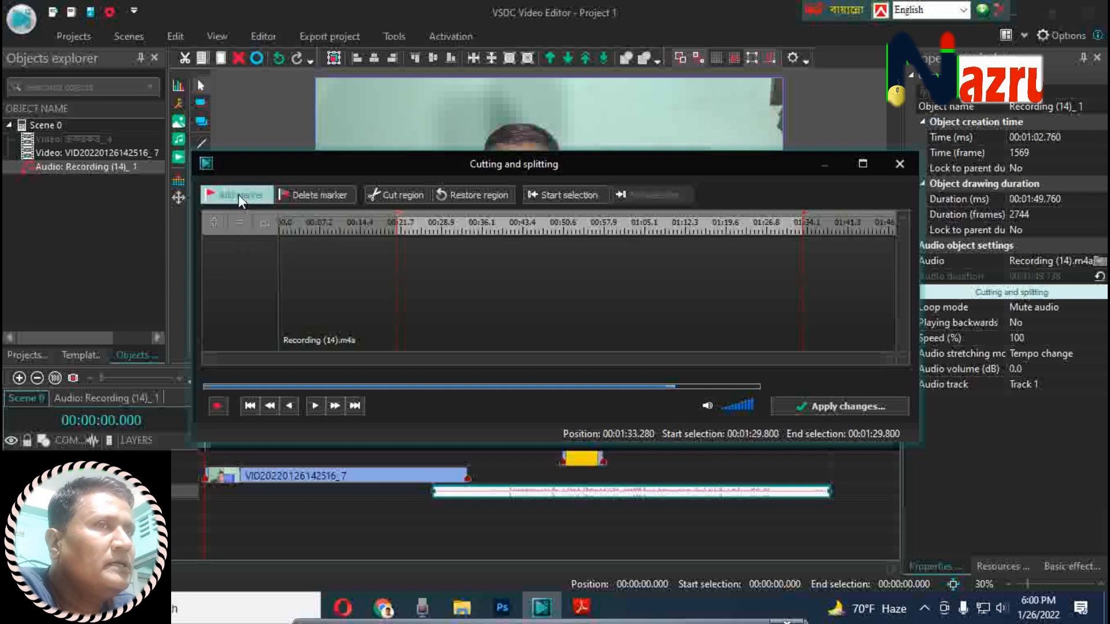
Split the audio at the markers, removing the source object, and set the middle piece apart on the layer below
left_click(838, 404)
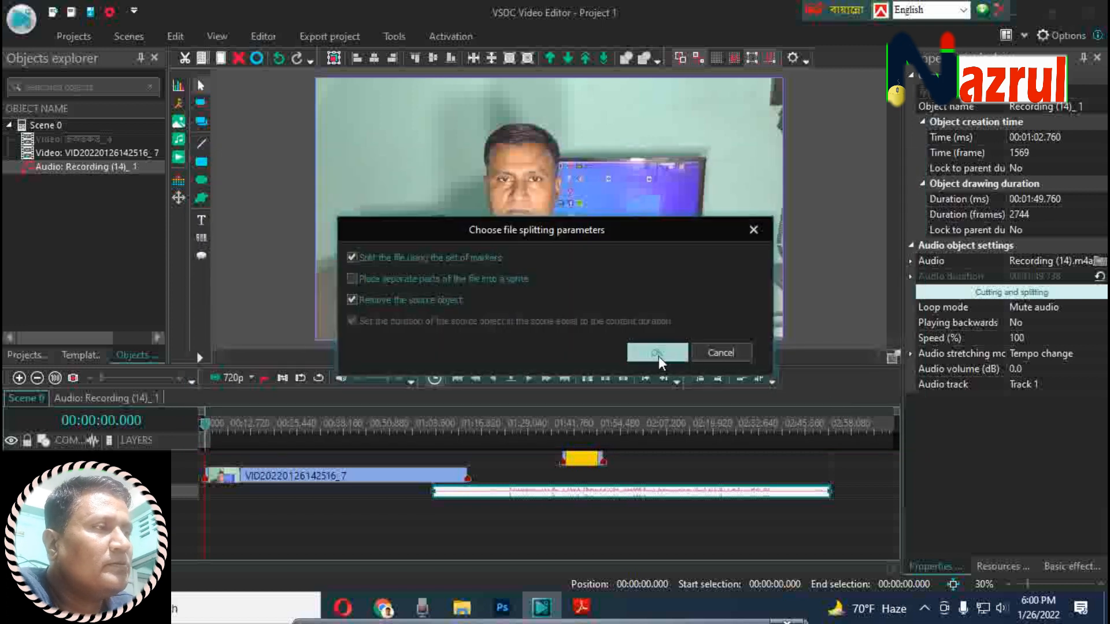
left_click(657, 354)
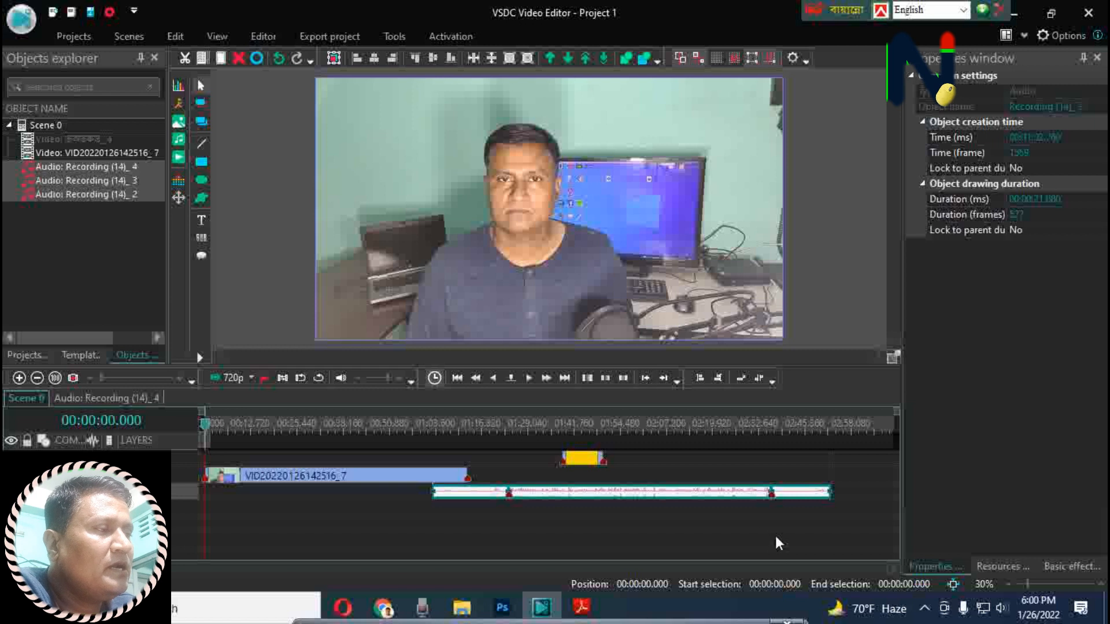
left_click(596, 528)
left_click_drag(581, 501, 578, 528)
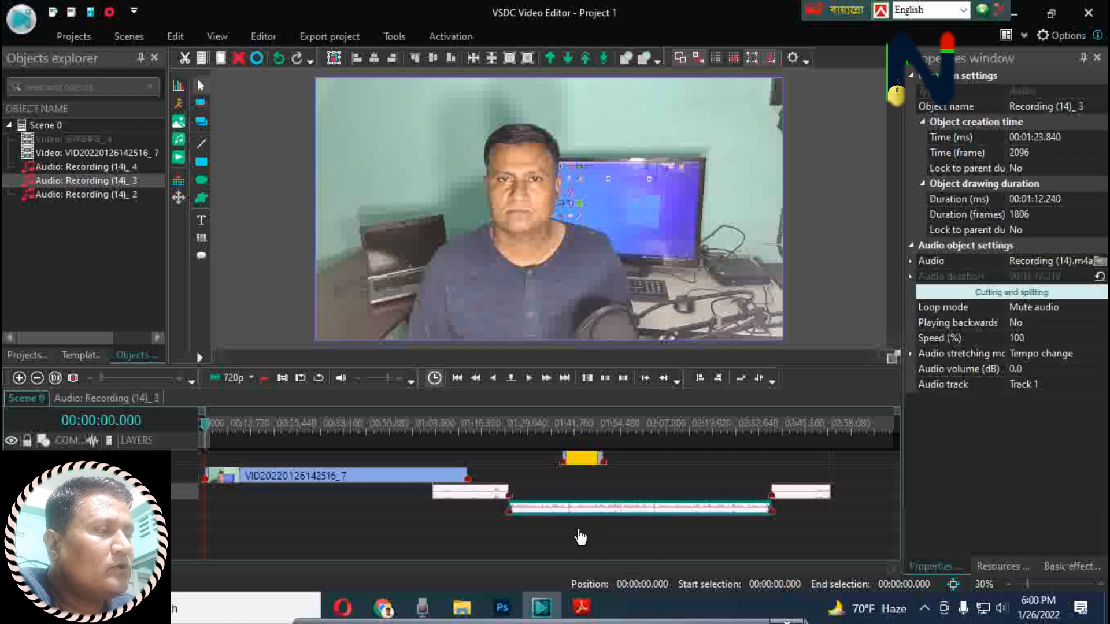
Delete the first and last audio pieces and move the kept piece directly below the video, starting at 00:00:00.000
left_click_drag(866, 495, 487, 501)
right_click(488, 500)
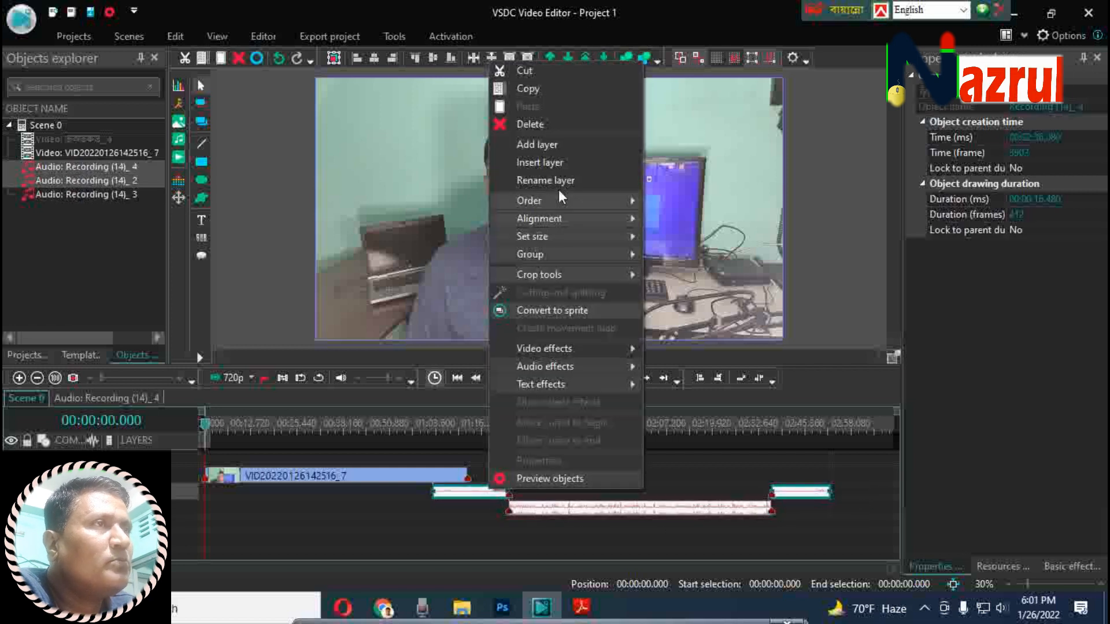
left_click(538, 125)
left_click_drag(648, 495, 289, 492)
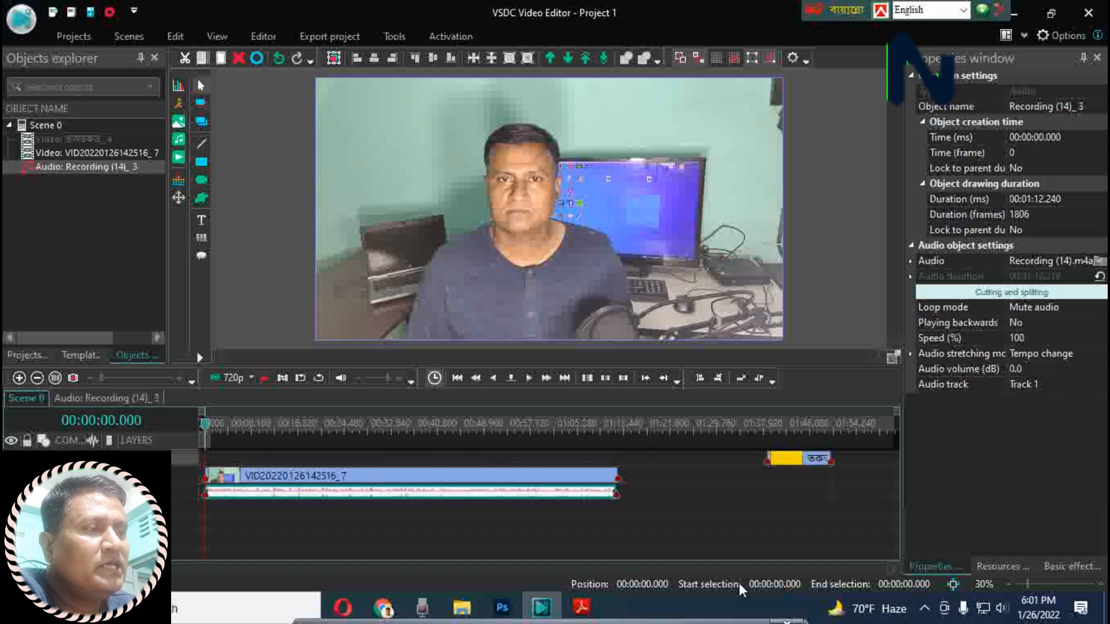
Preview the video together with the trimmed audio to check their sync, returning the cursor to 00:00:00.000
left_click(263, 377)
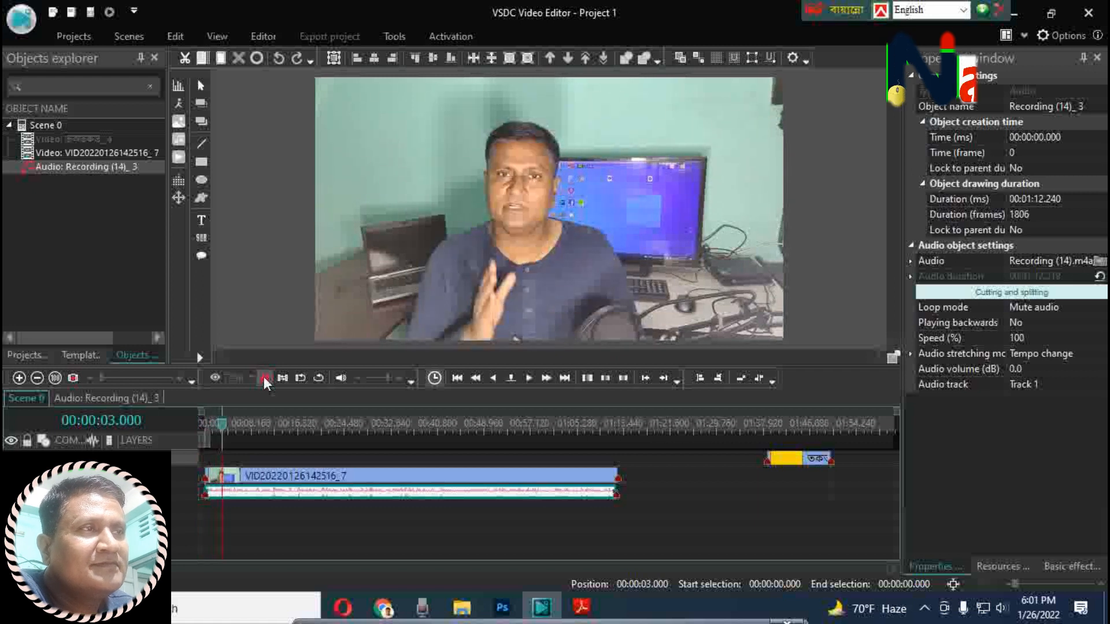
left_click(263, 377)
left_click_drag(225, 429, 204, 428)
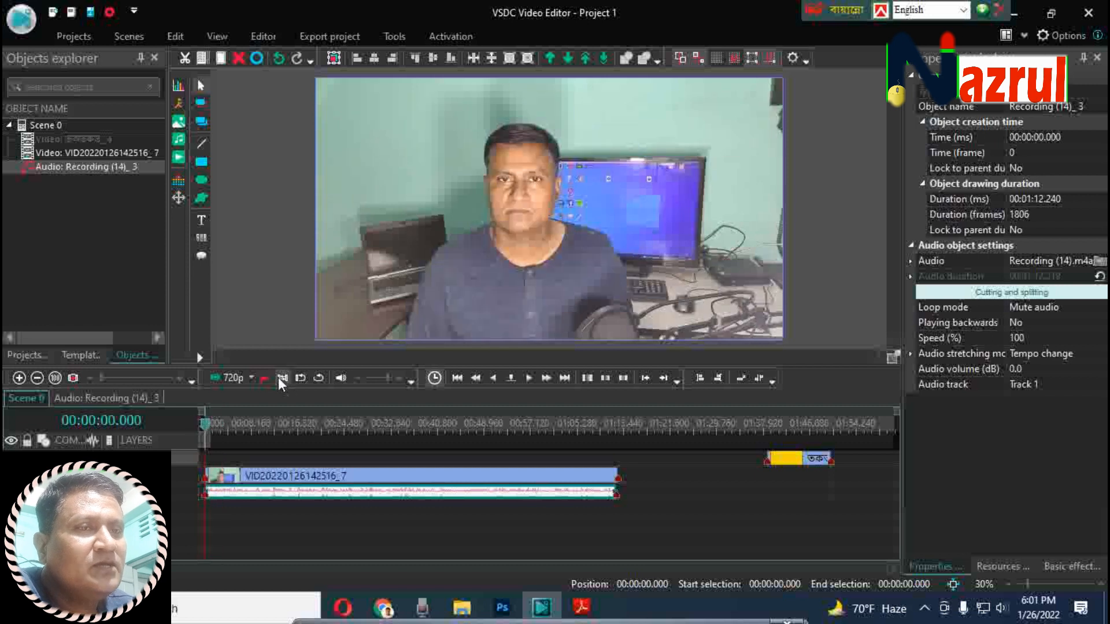
left_click(264, 378)
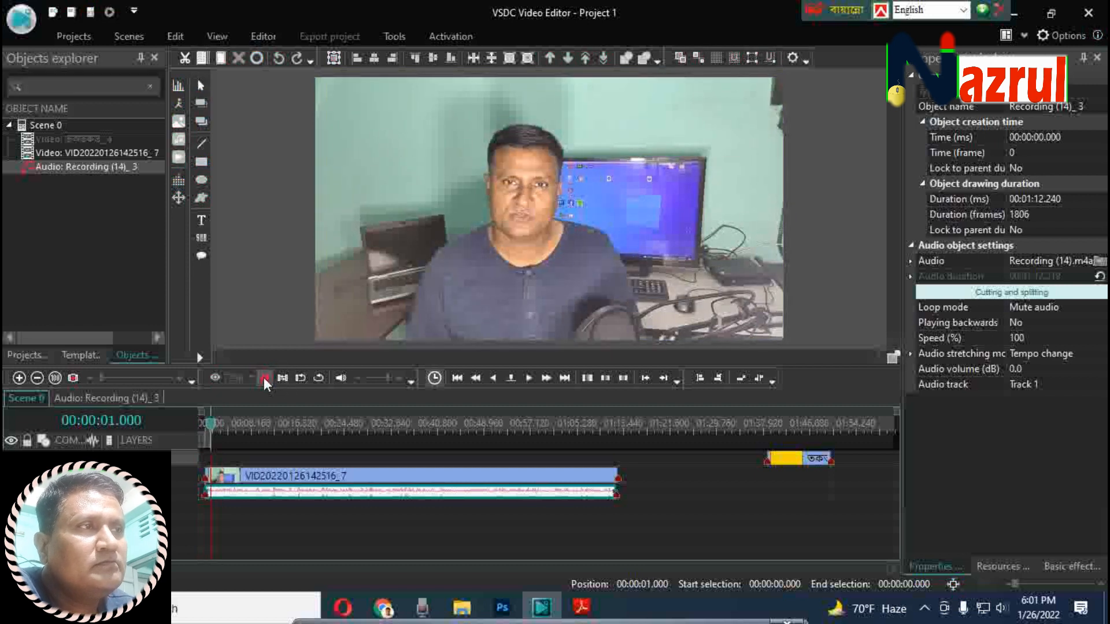
left_click(263, 377)
left_click_drag(213, 429, 199, 428)
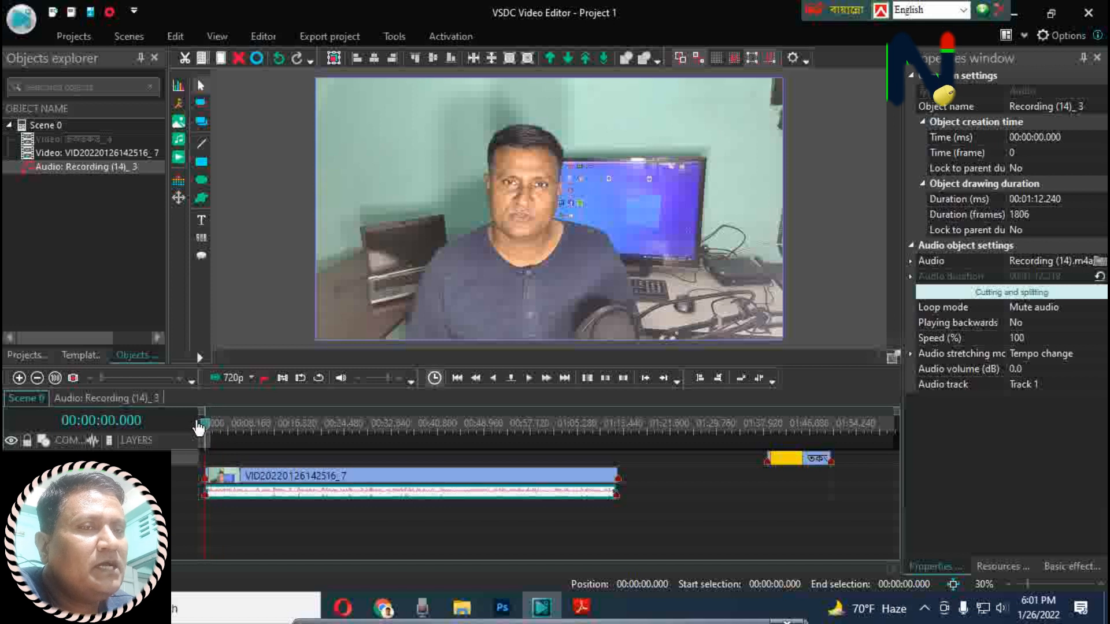
Recheck the sync, shift the trimmed audio to start at 00:00:02.120, and preview the opening of the scene
left_click(264, 376)
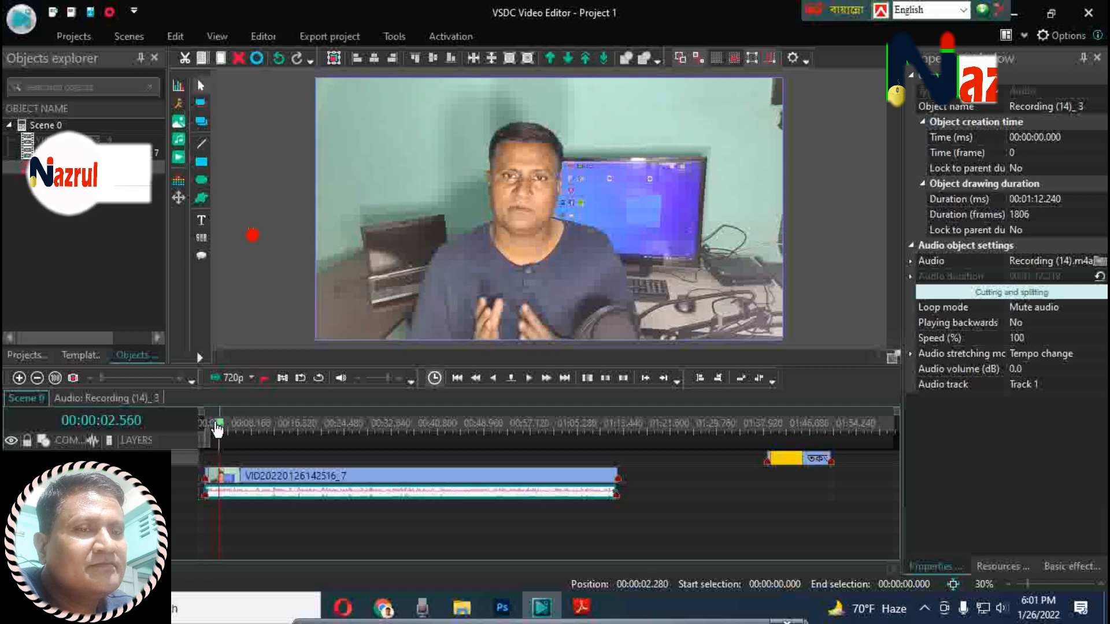
left_click(264, 378)
left_click_drag(219, 498, 232, 504)
left_click(265, 379)
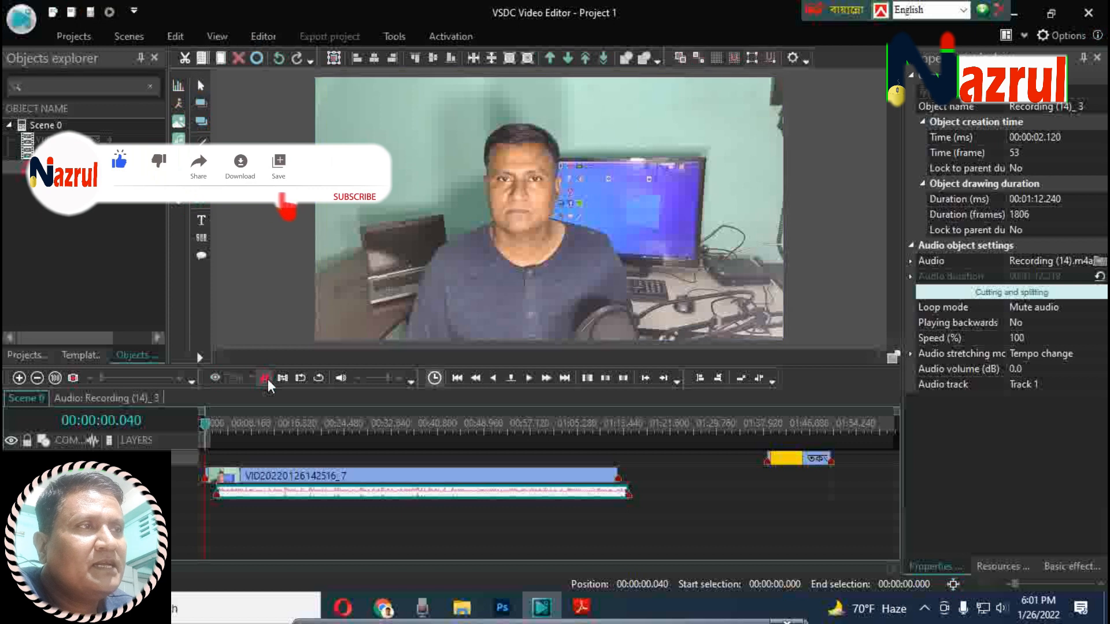
left_click(265, 379)
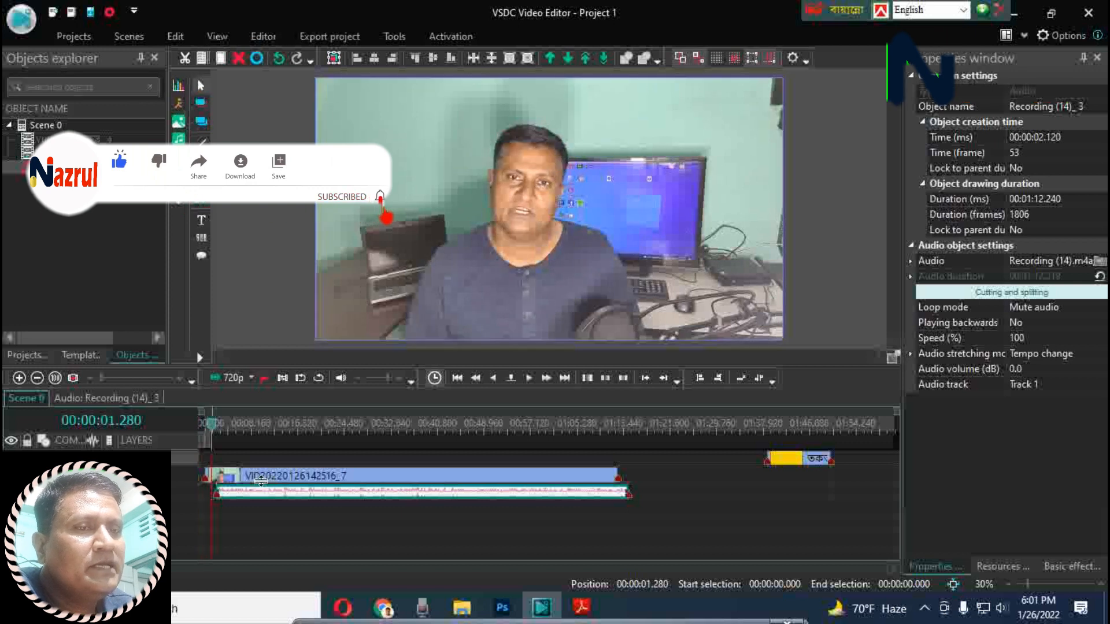
Return the cursor to the beginning of the video clip and open the clip for cutting and splitting
left_click(241, 478)
right_click(241, 477)
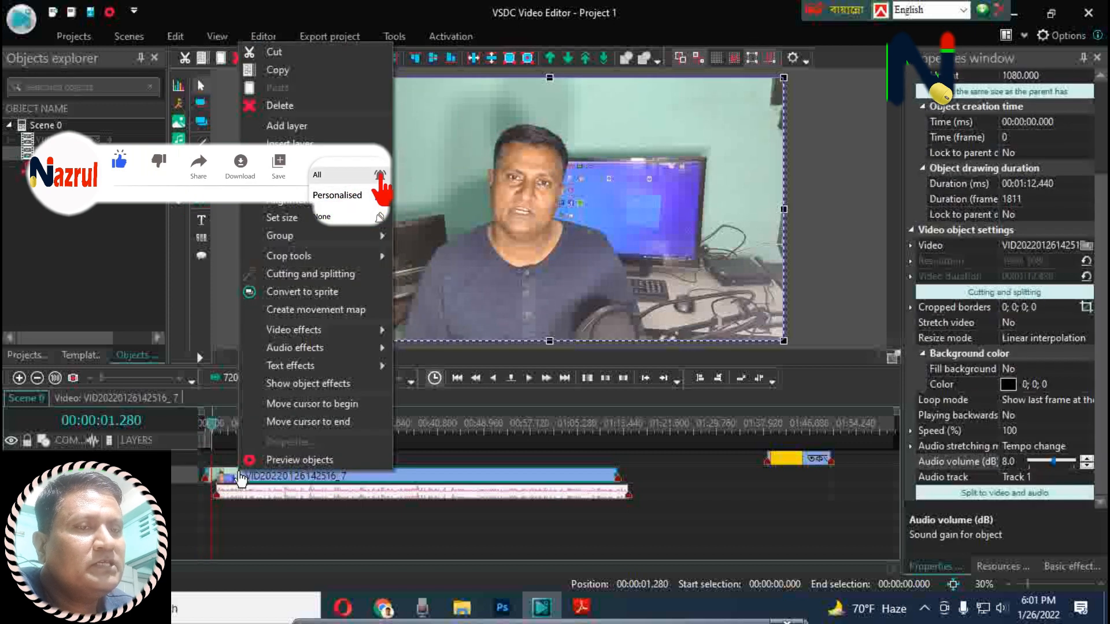
mouse_move(293, 331)
left_click(308, 403)
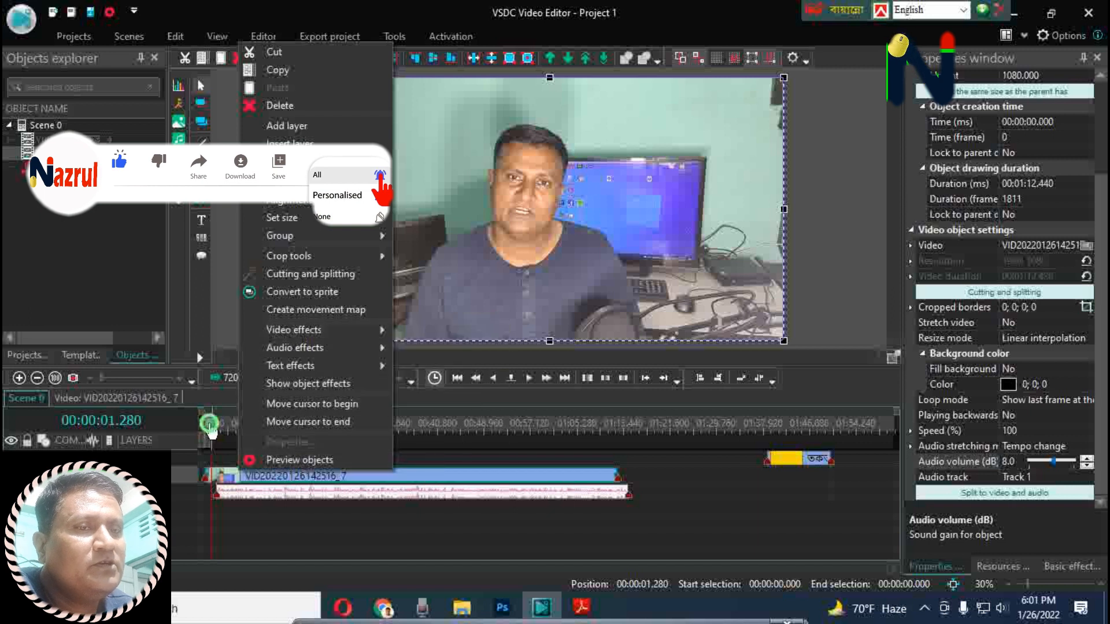
right_click(231, 478)
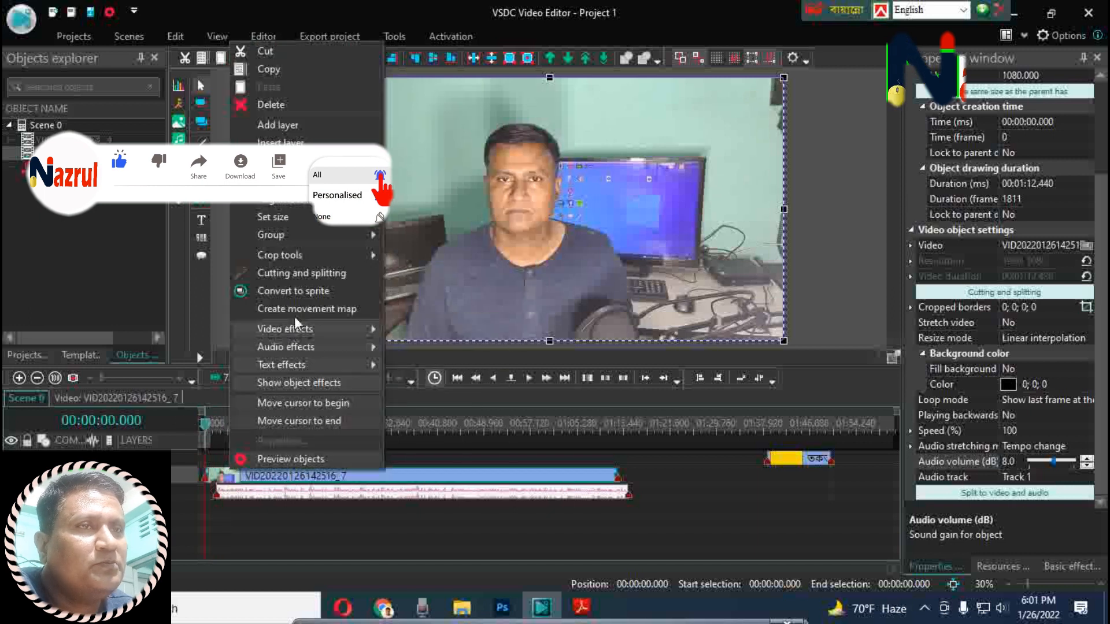
left_click(290, 272)
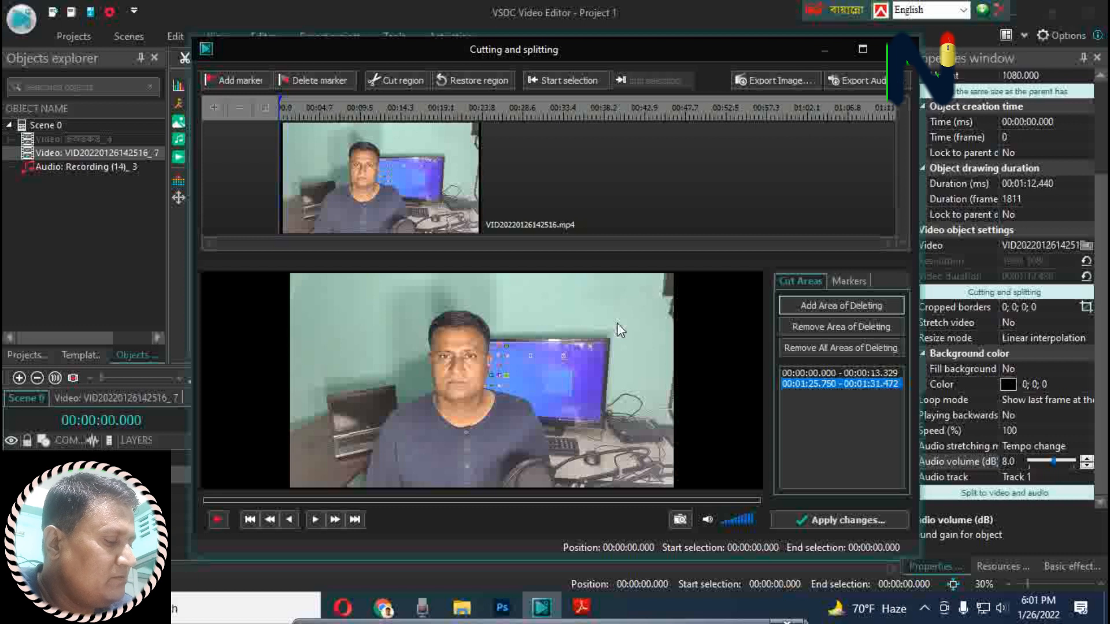
Advance the video frame by frame to 00:00:00.266 and add a marker there
key("Right")
key("Right")
key("Right")
key("Right")
key("Right")
key("Right")
key("Right")
key("Right")
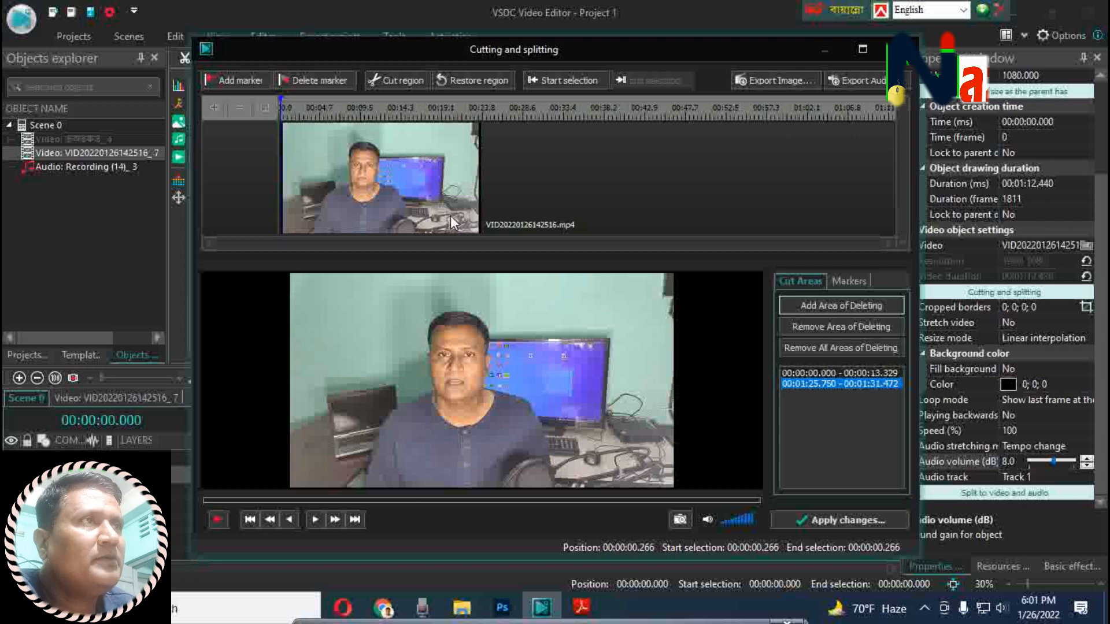
left_click(559, 82)
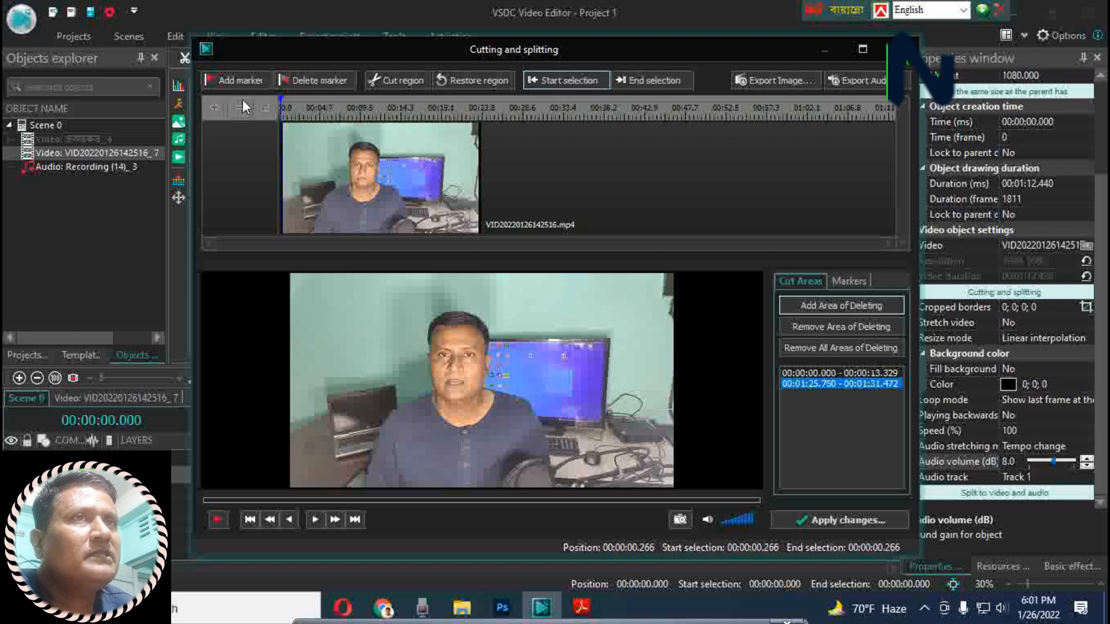
left_click(236, 79)
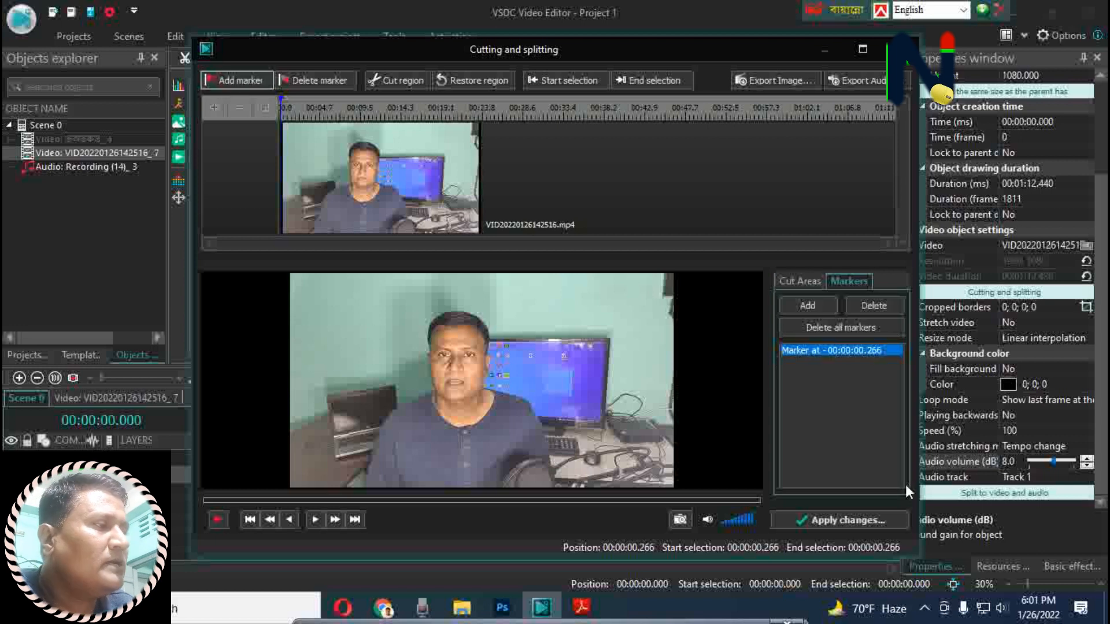
Split the video at the marker, removing the source object, and move the longer piece to start at 00:00:06.400
left_click(828, 520)
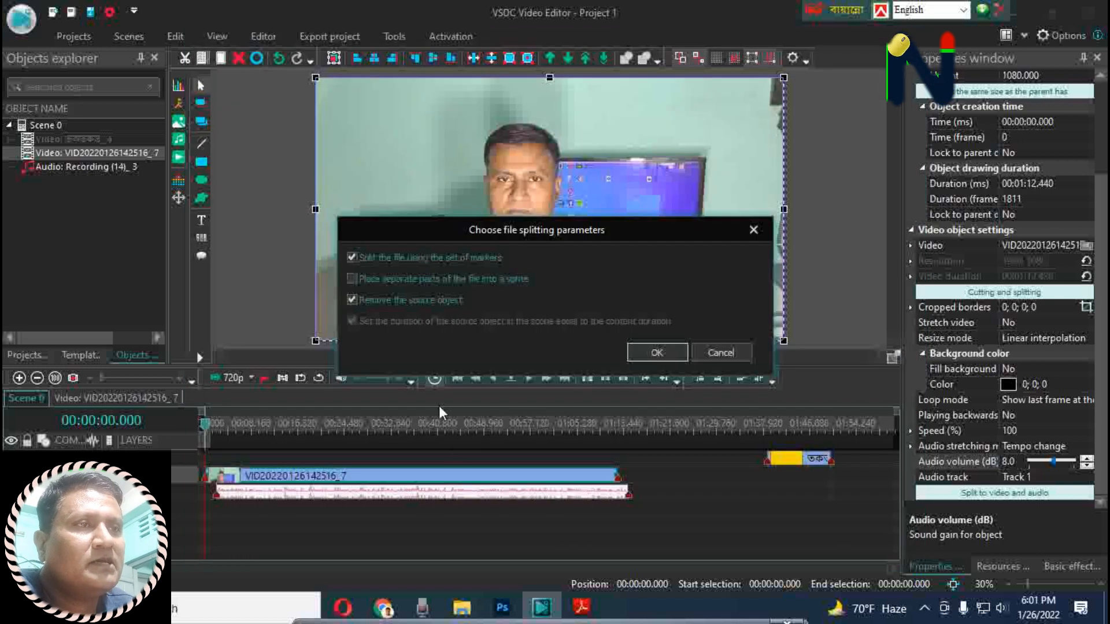
left_click(657, 354)
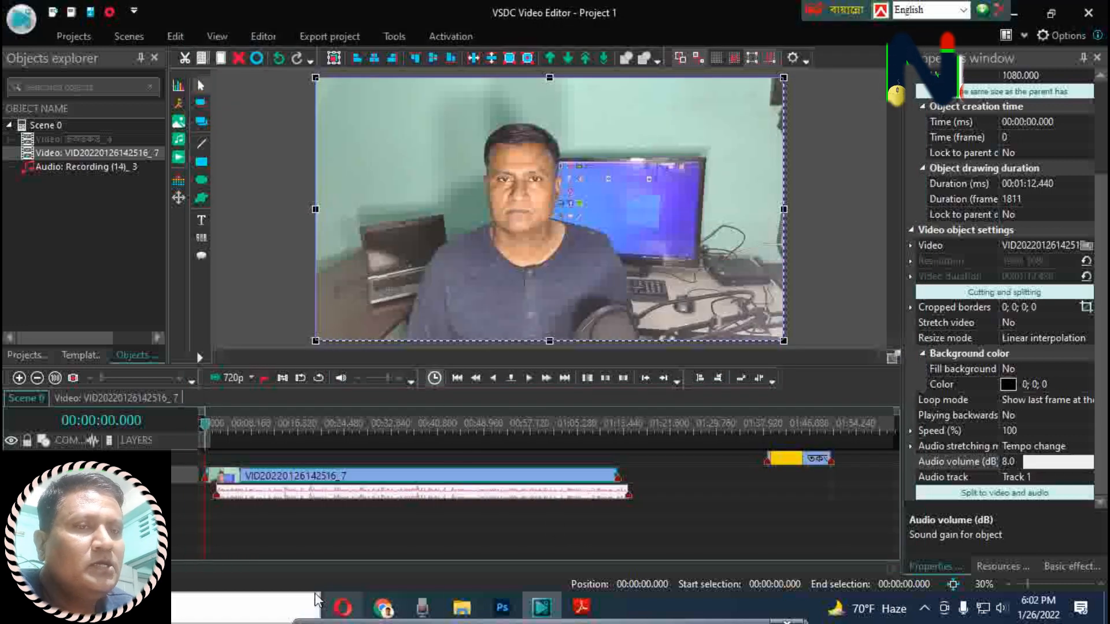
left_click_drag(256, 476, 292, 480)
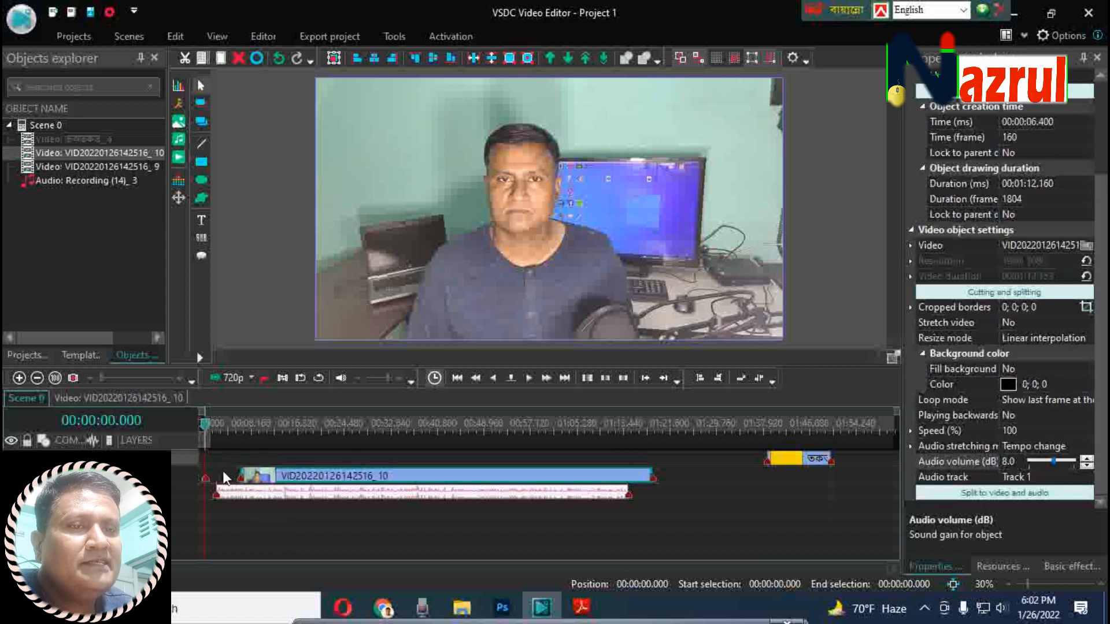
Delete the short opening piece of the split video from the start of the timeline
left_click(203, 472)
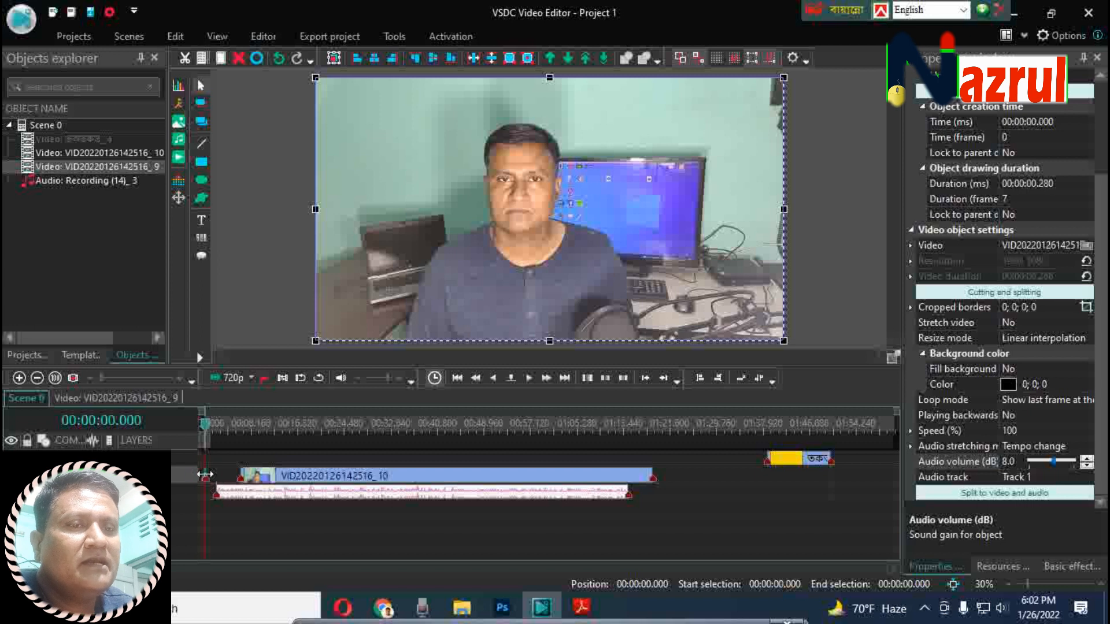
right_click(205, 471)
left_click(252, 110)
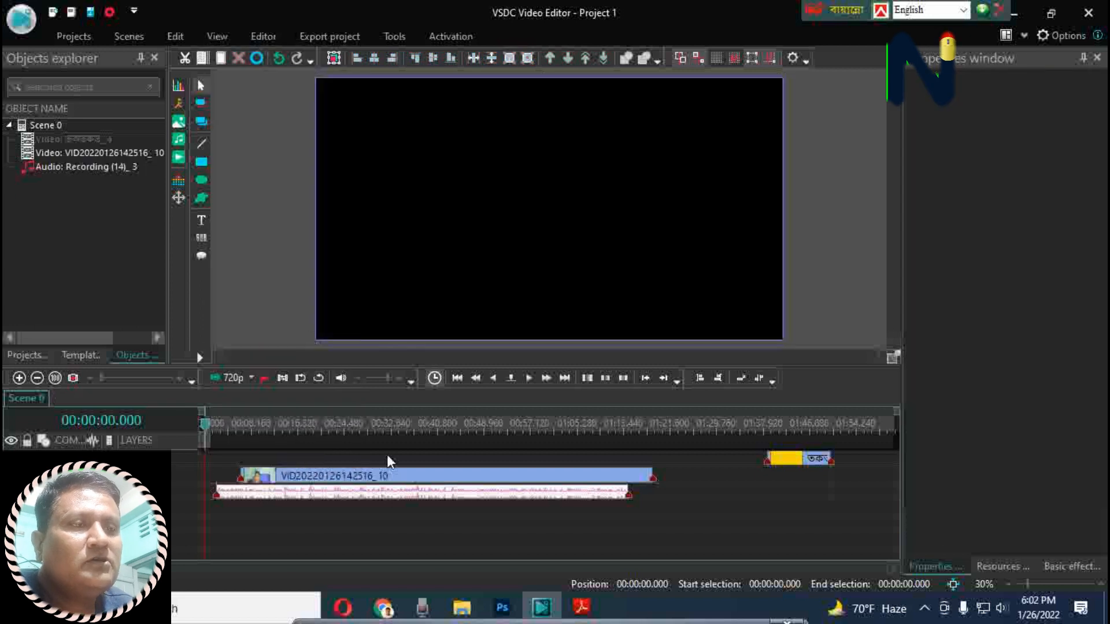
Move the remaining video and the audio recording to start at 00:00:00.000 and preview them together
left_click(311, 480)
left_click_drag(311, 480, 220, 498)
left_click(263, 496)
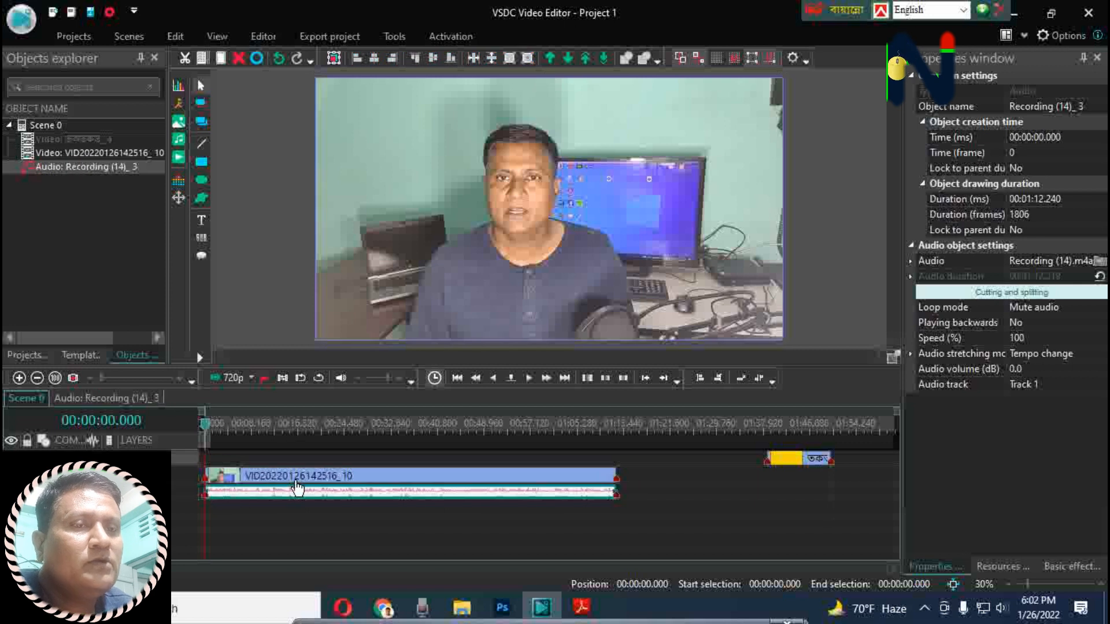
left_click(262, 379)
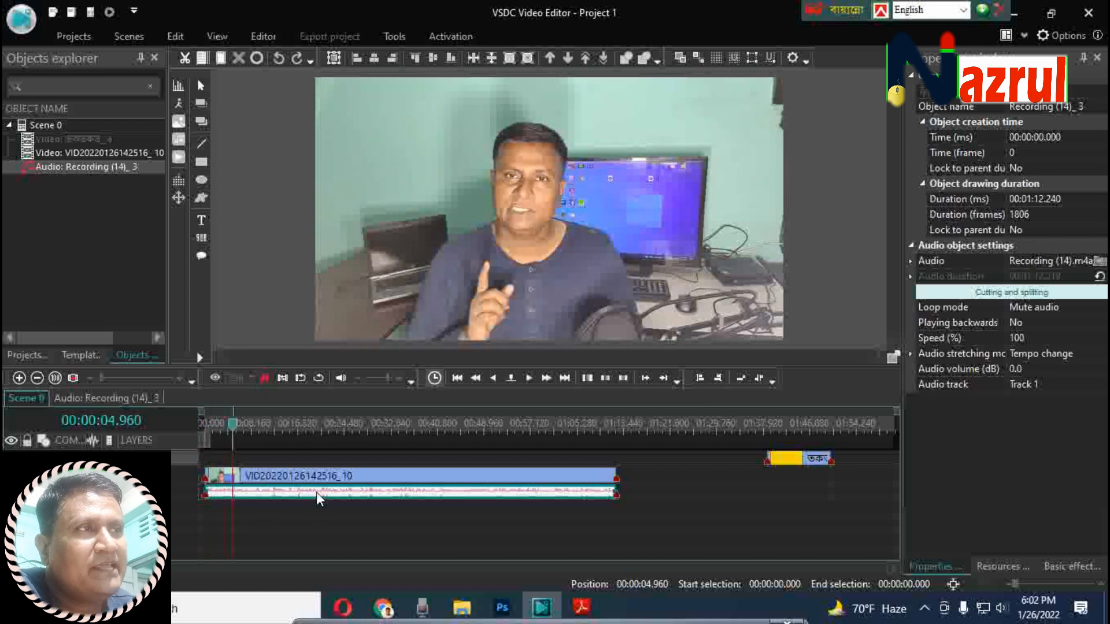
left_click(266, 377)
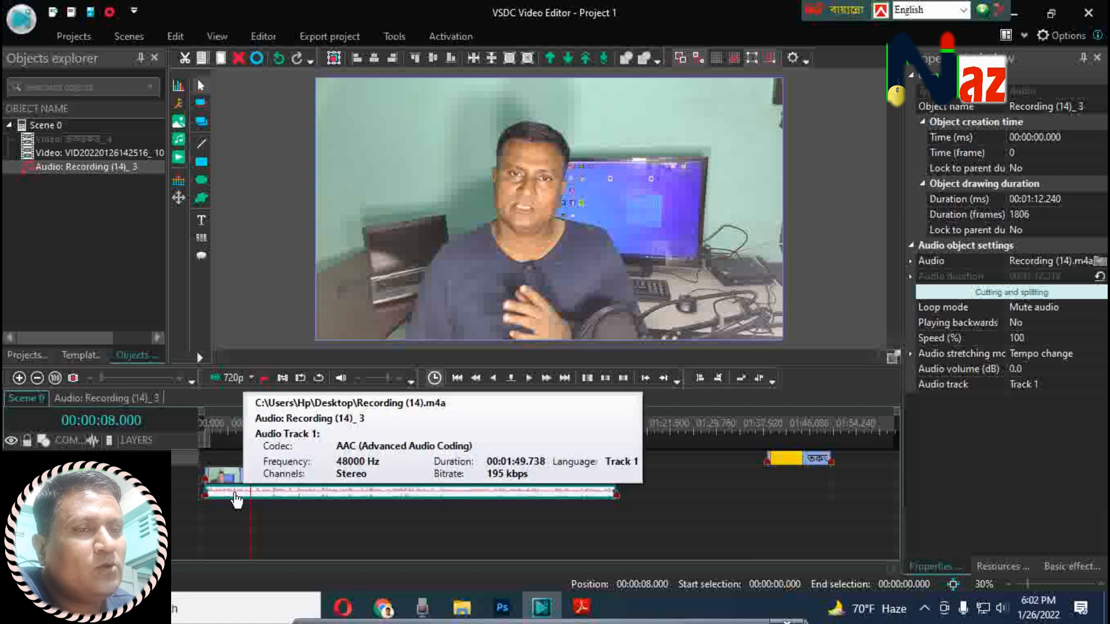
Move the audio recording away to 00:01:49.800, preview the video without it, and return the cursor to 00:00:00.000
left_click_drag(230, 497, 681, 497)
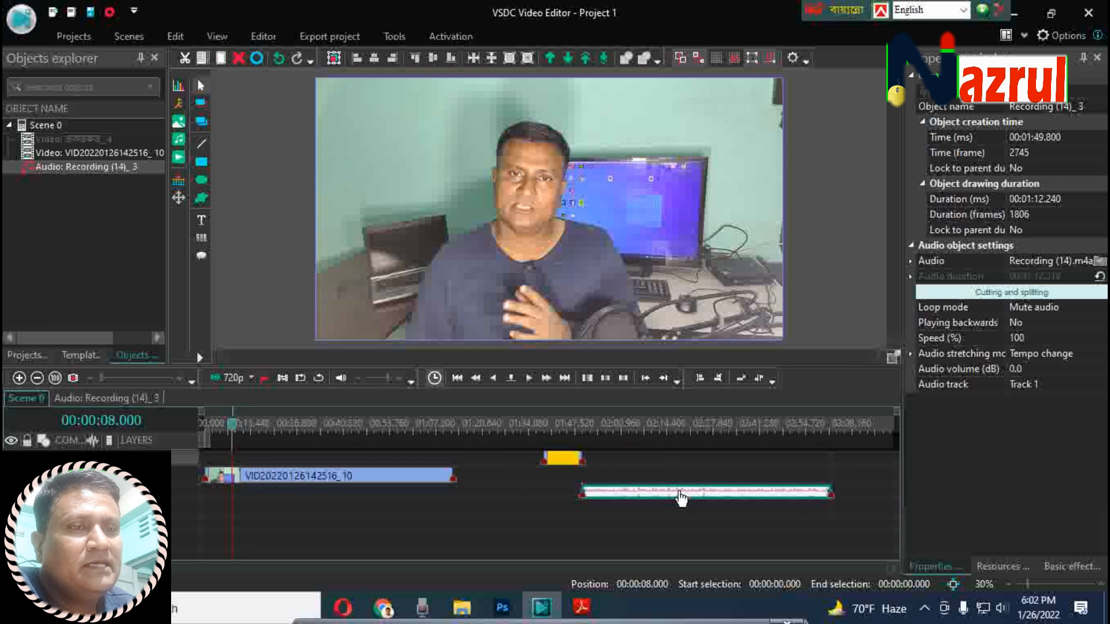
left_click(265, 376)
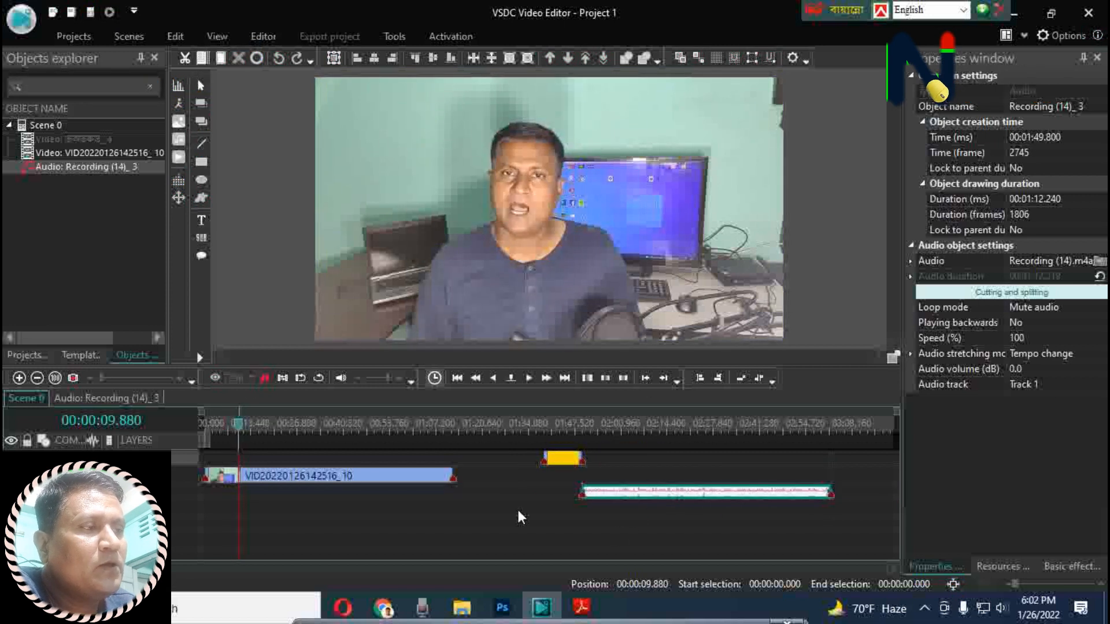
left_click_drag(241, 431, 205, 431)
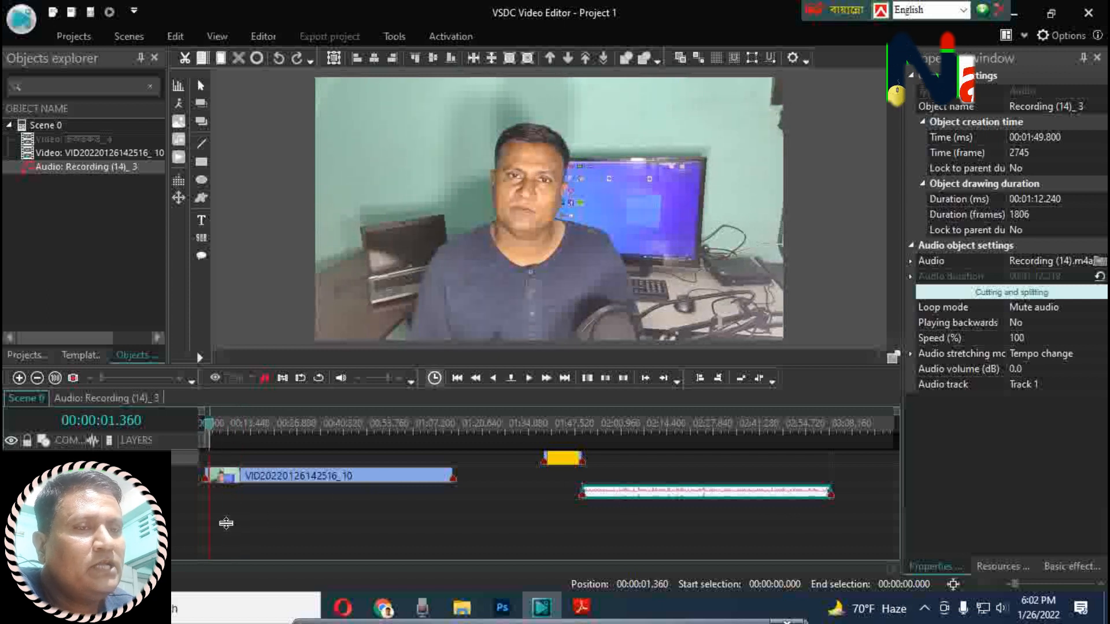
left_click(264, 379)
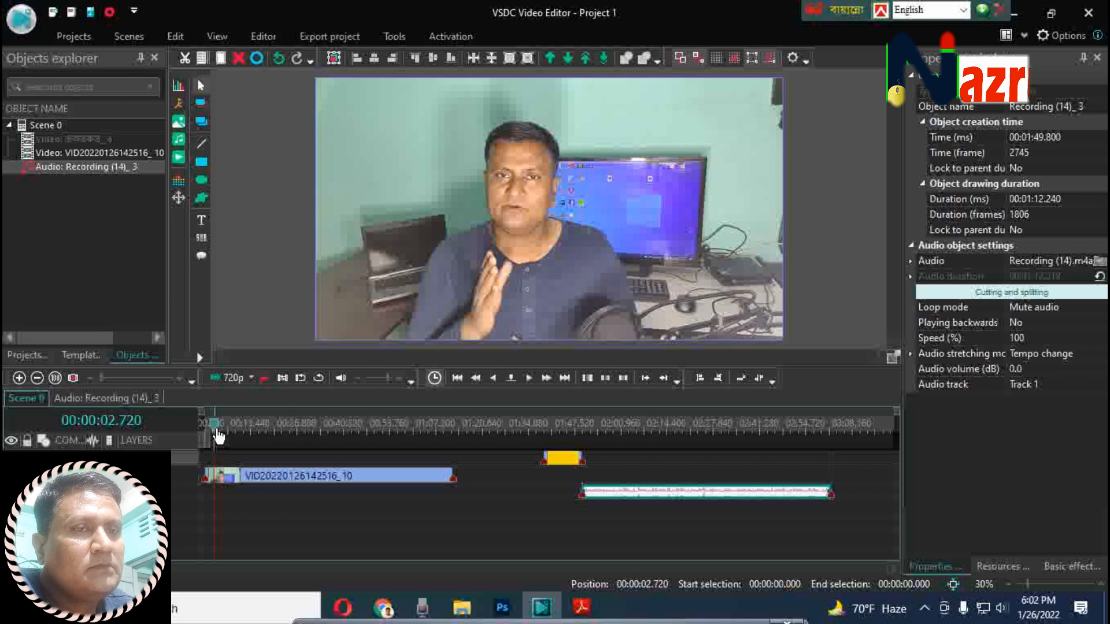
left_click(205, 431)
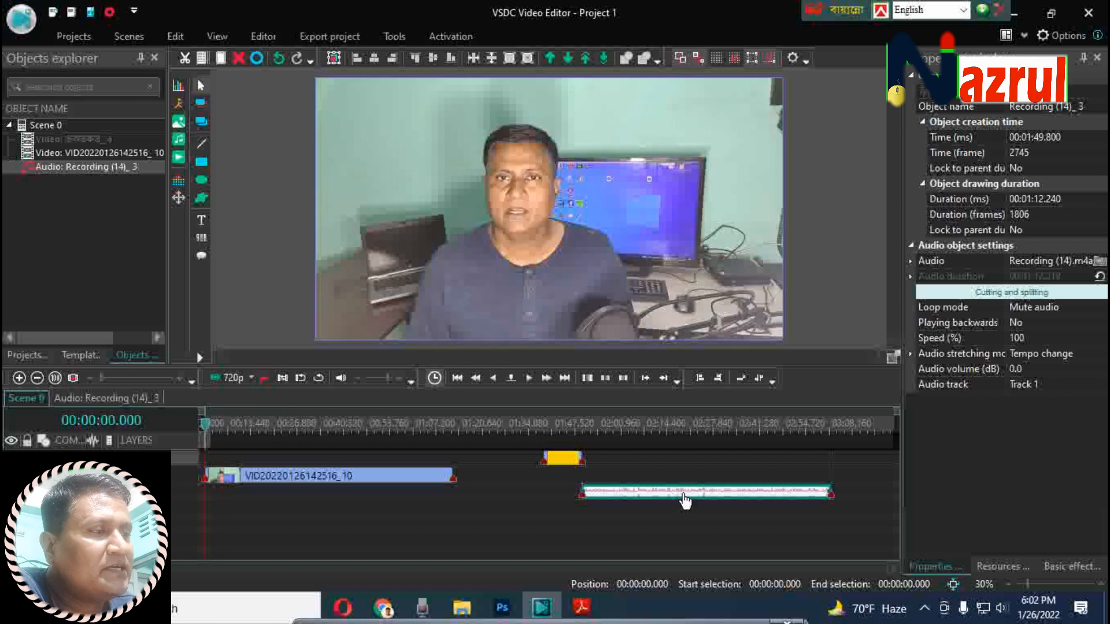
Move the audio recording back to 00:00:00.000, preview the opening with the video, and return the cursor to the start
left_click_drag(682, 495, 268, 492)
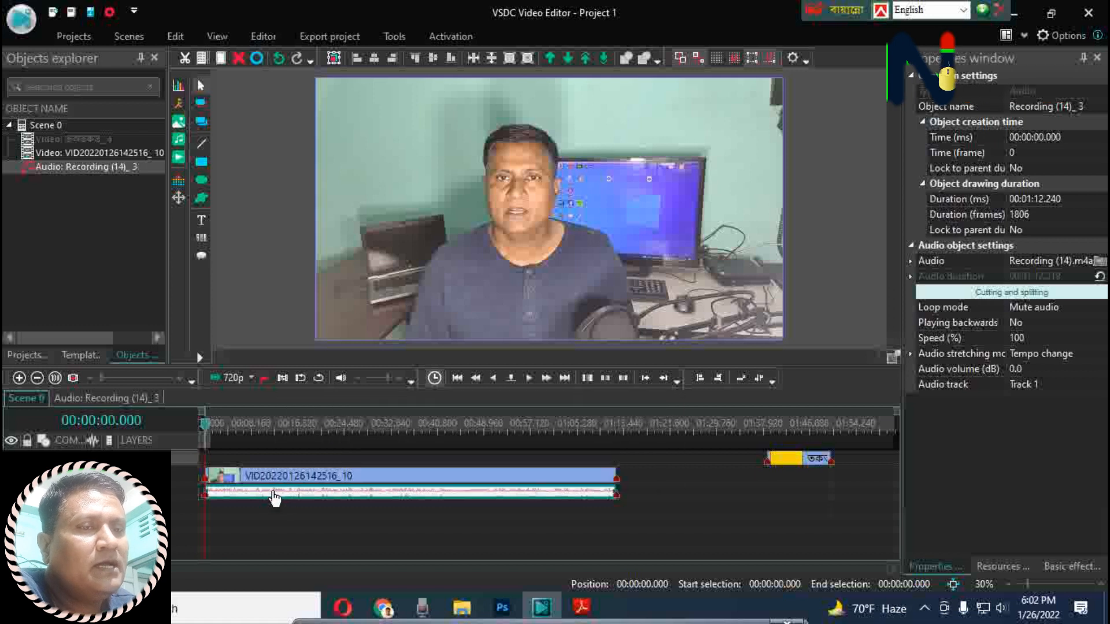
left_click_drag(661, 506, 285, 501)
left_click(248, 496)
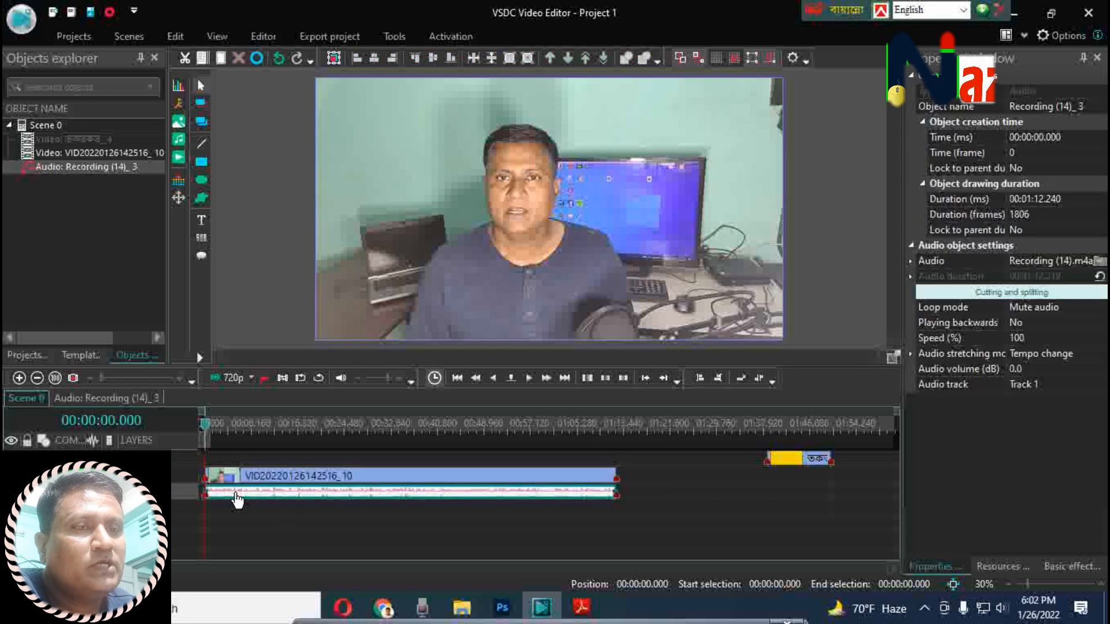
left_click(262, 377)
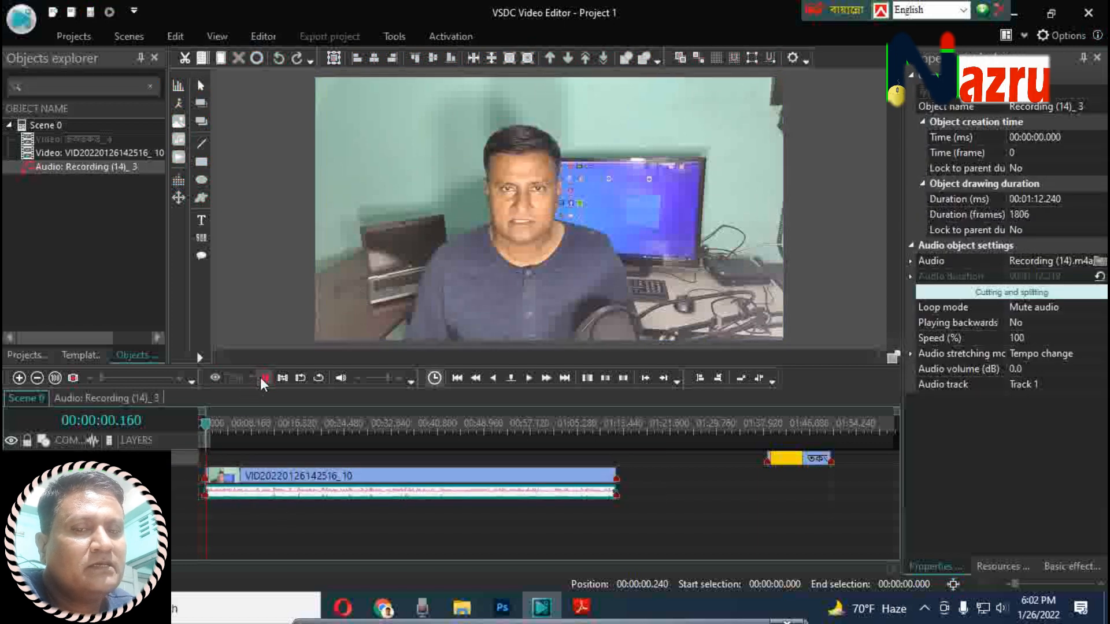
left_click(262, 378)
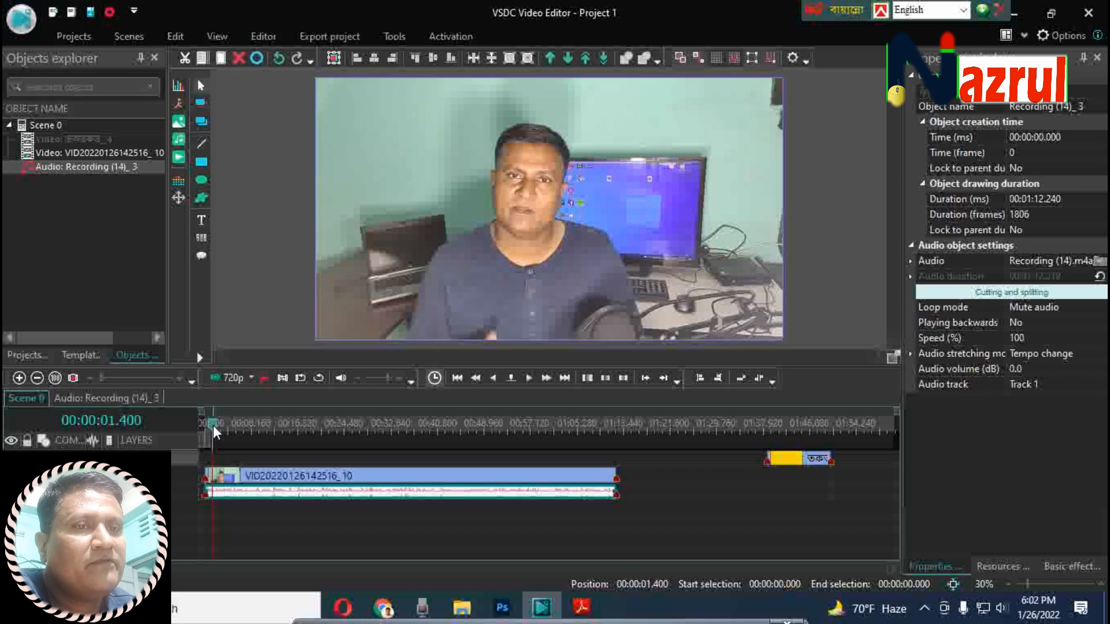
left_click_drag(213, 430, 205, 429)
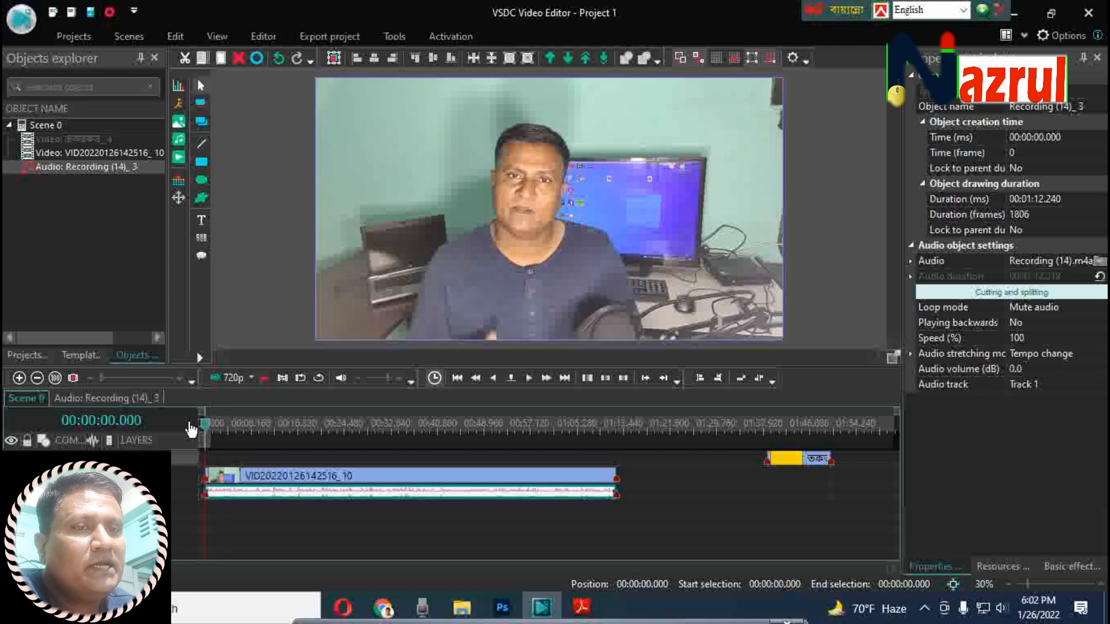
Try to group the video clip with the audio recording, and test whether they move together
left_click(626, 513)
left_click_drag(626, 513, 274, 456)
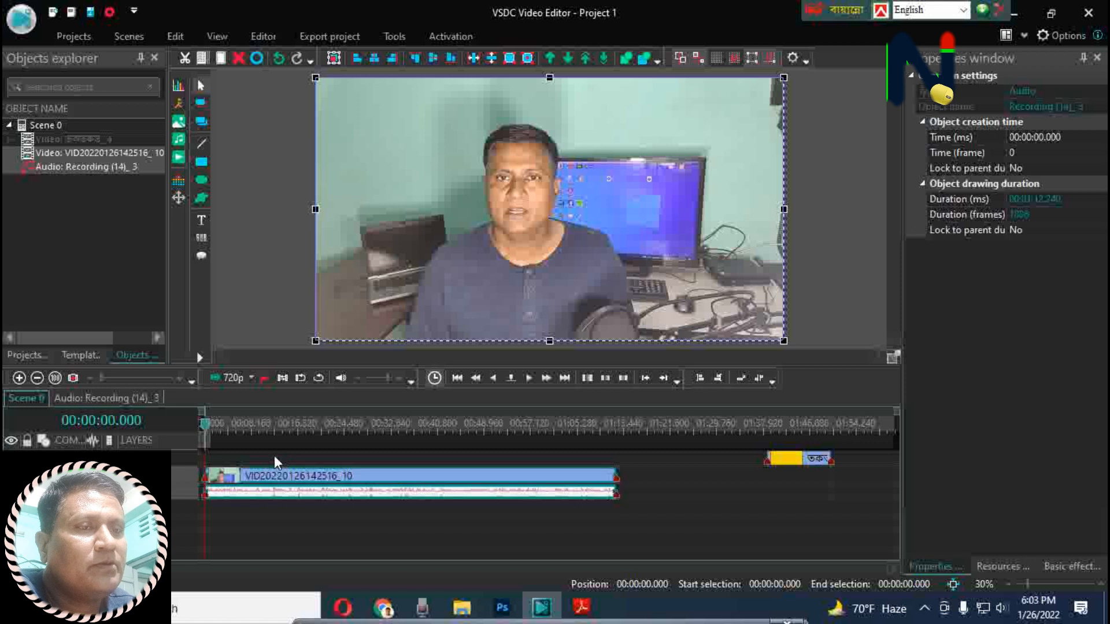
right_click(285, 481)
mouse_move(340, 361)
mouse_move(352, 206)
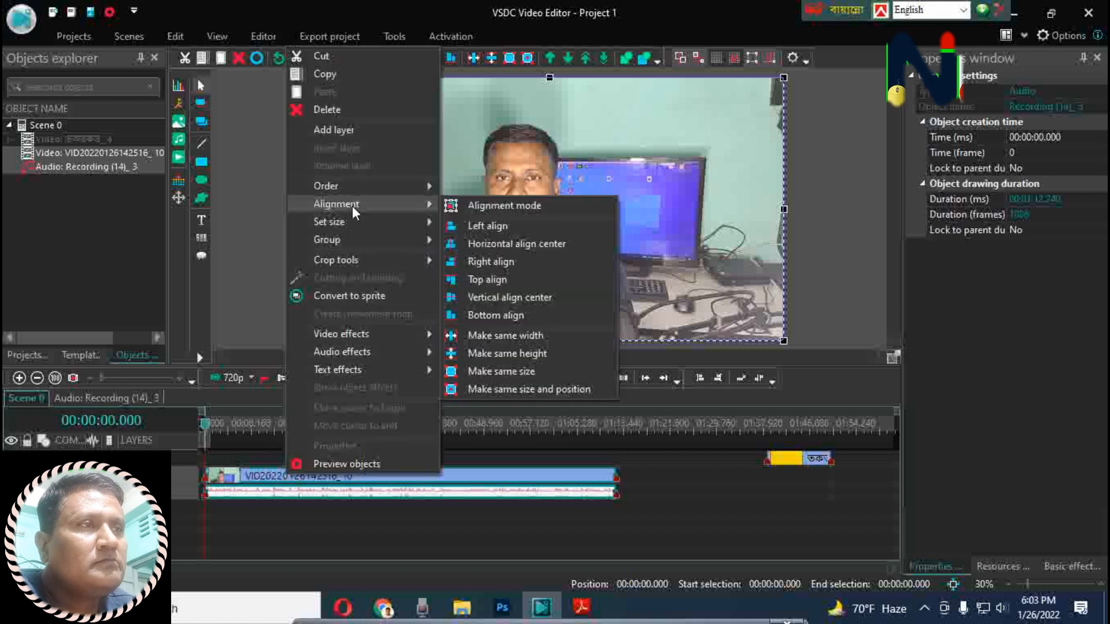
mouse_move(360, 245)
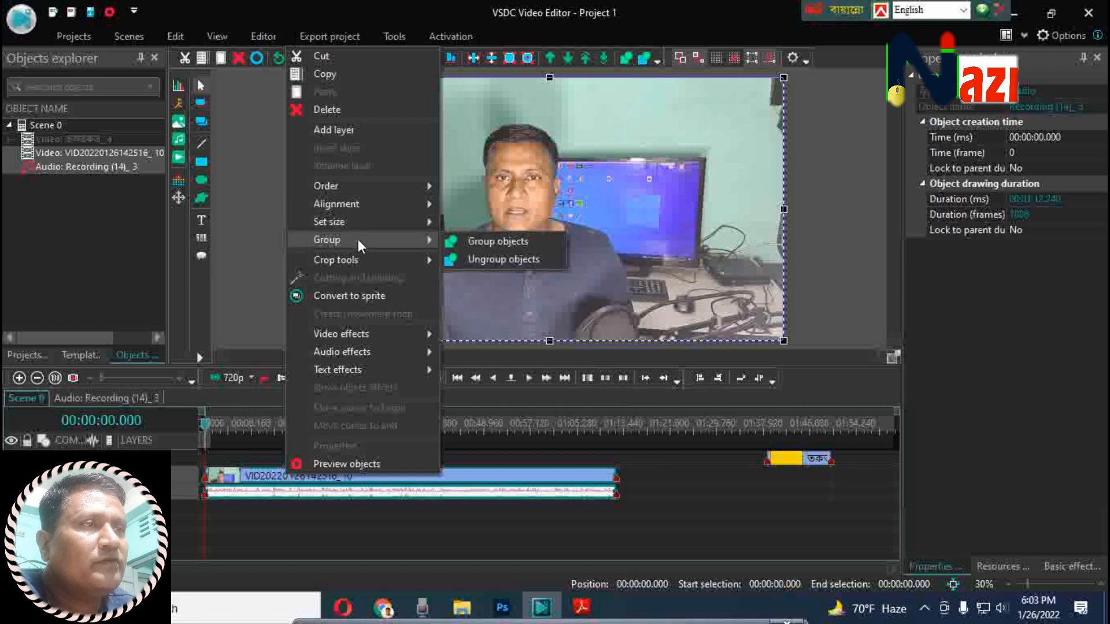
left_click(496, 243)
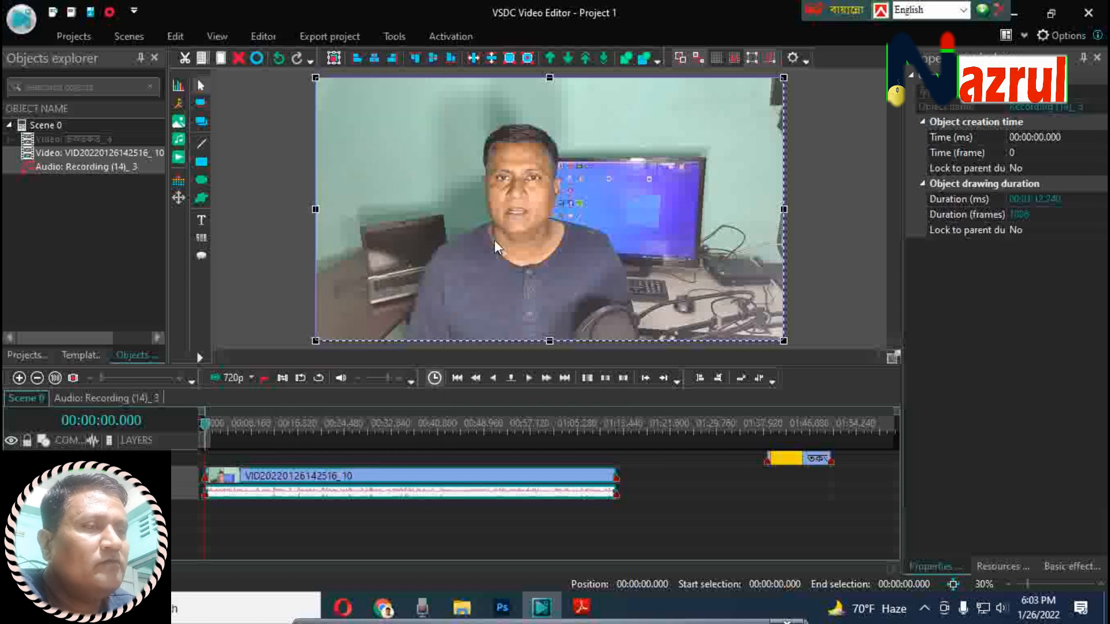
left_click(674, 513)
left_click_drag(447, 479, 370, 490)
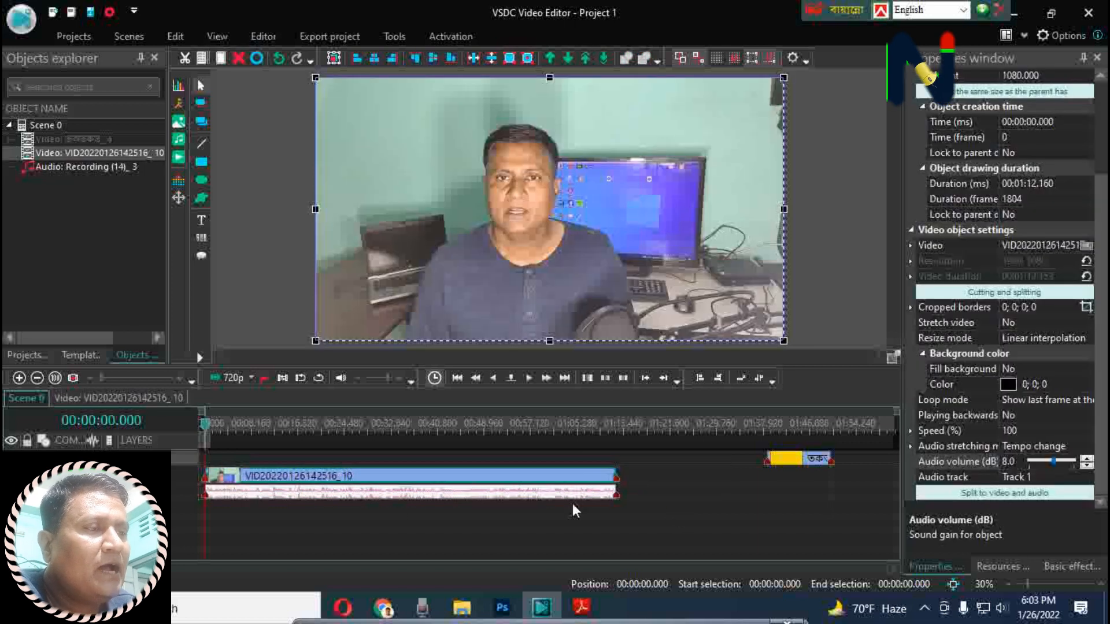
Reselect the video and audio clips, try Group objects again, and retest by moving the video clip
left_click(543, 493)
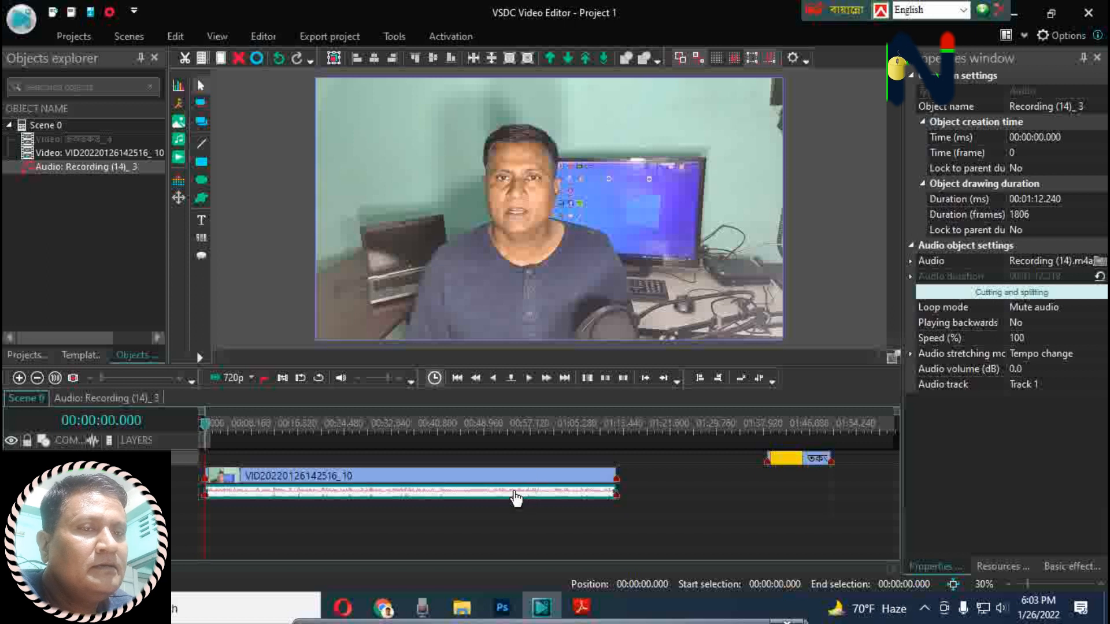
left_click_drag(657, 517, 227, 460)
right_click(244, 483)
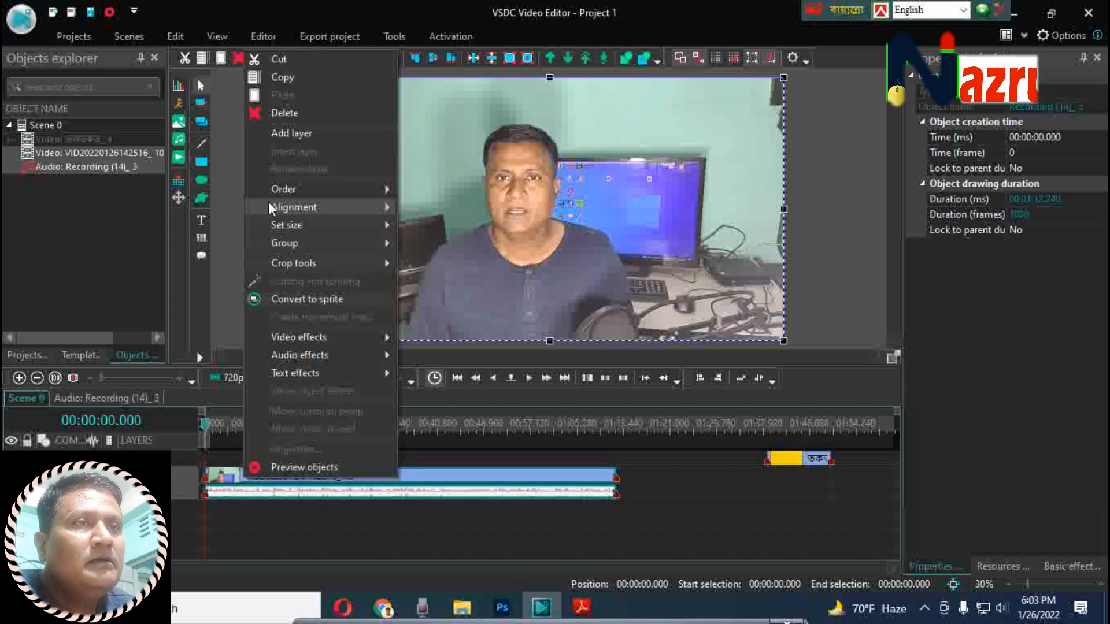
mouse_move(328, 247)
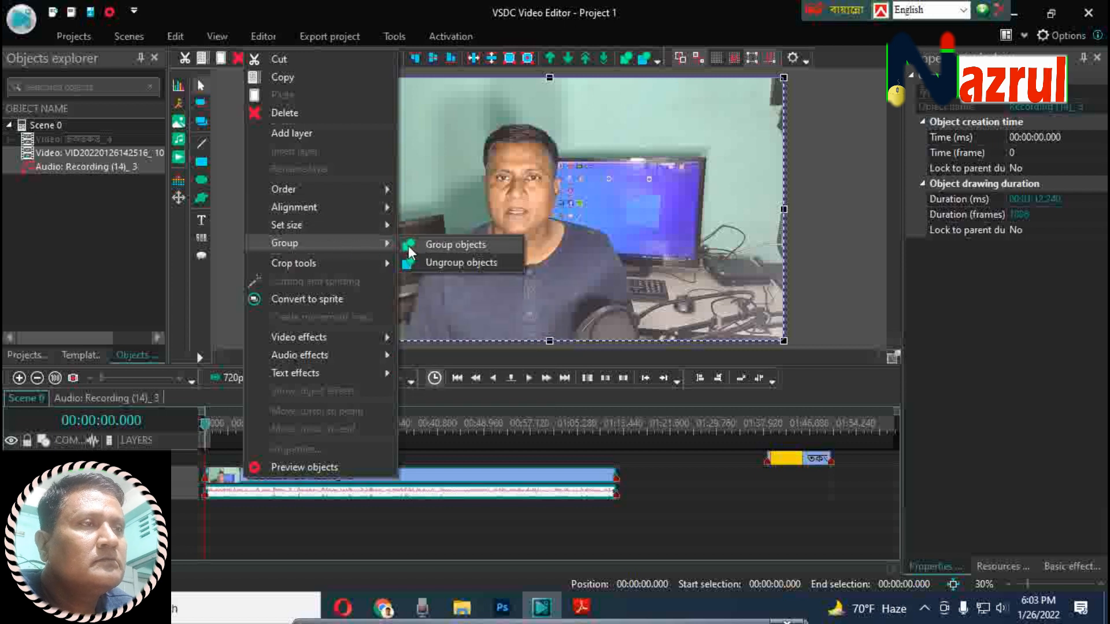
left_click(428, 246)
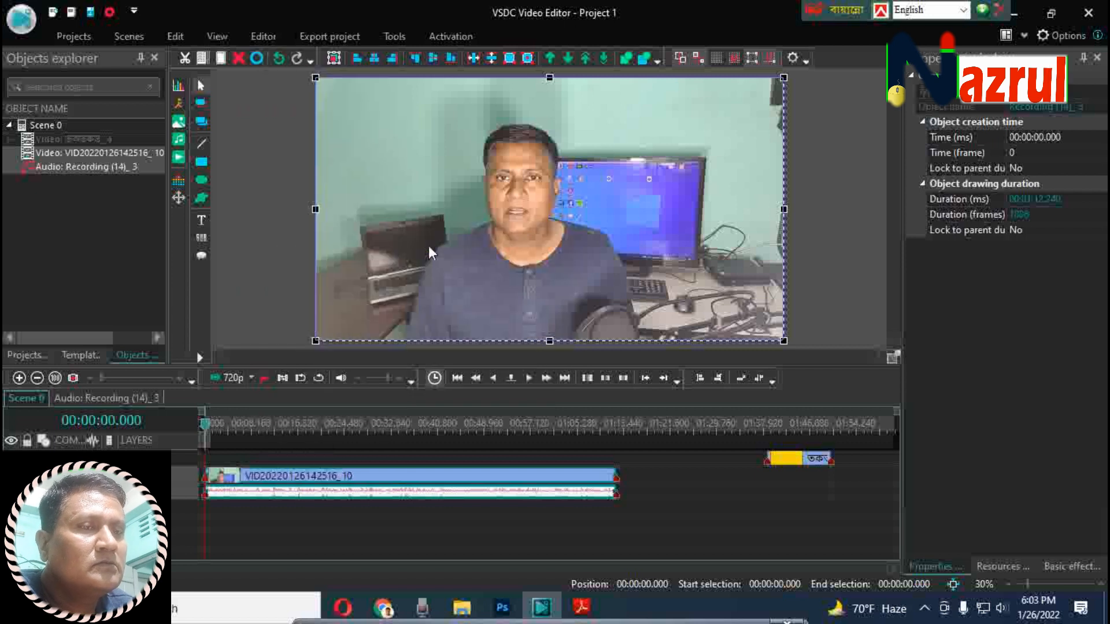
left_click_drag(518, 475, 387, 482)
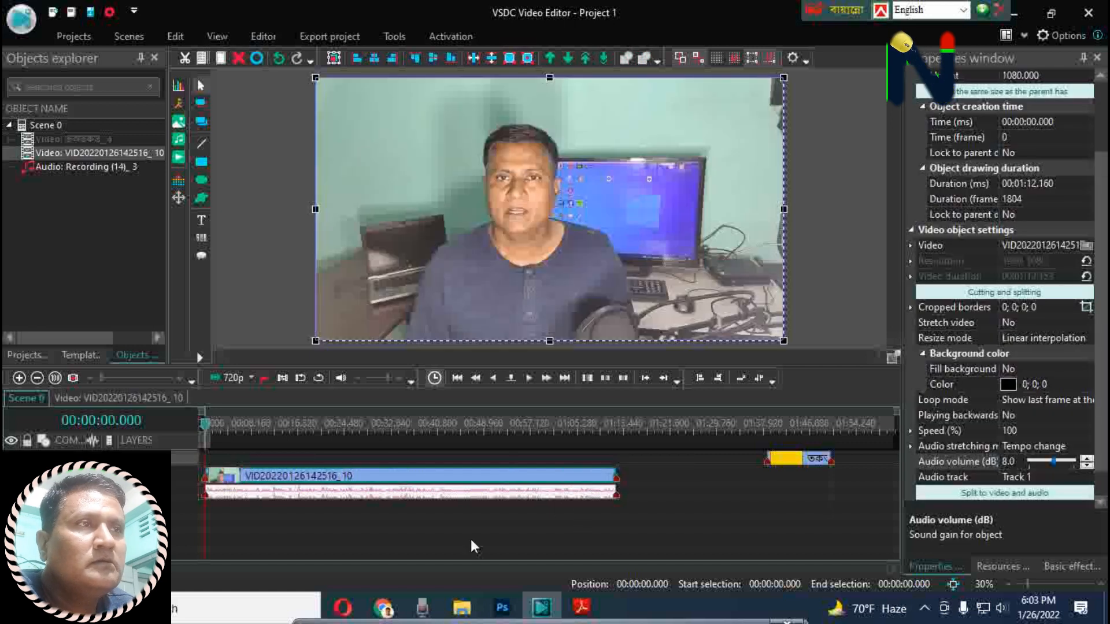
Select both clips once more and try grouping them from the audio clip, clearing the selection
left_click(340, 486)
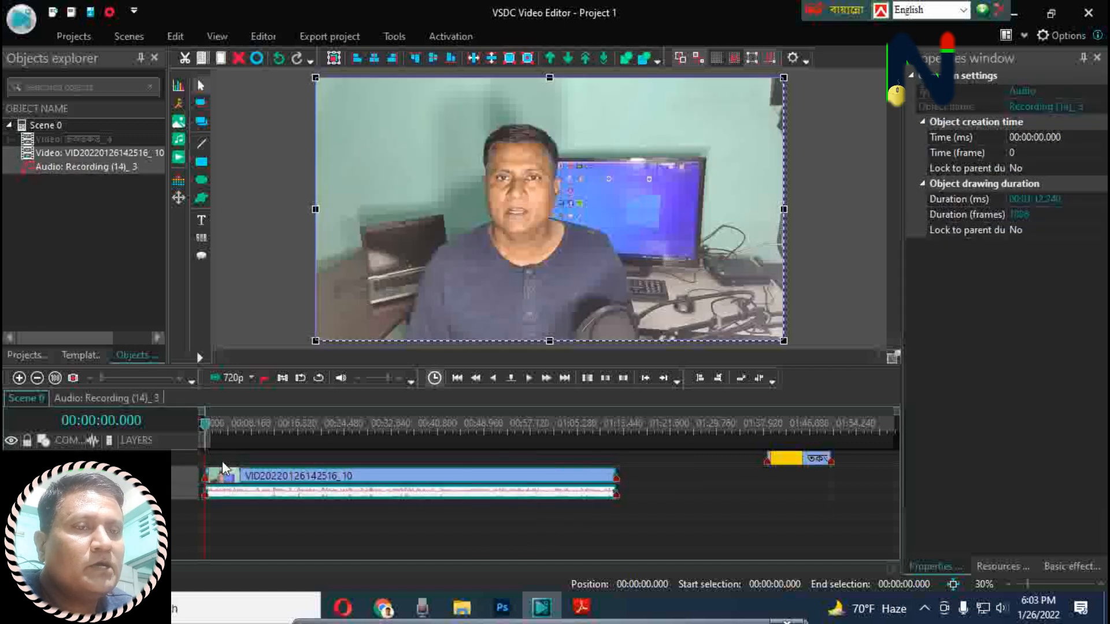
right_click(251, 498)
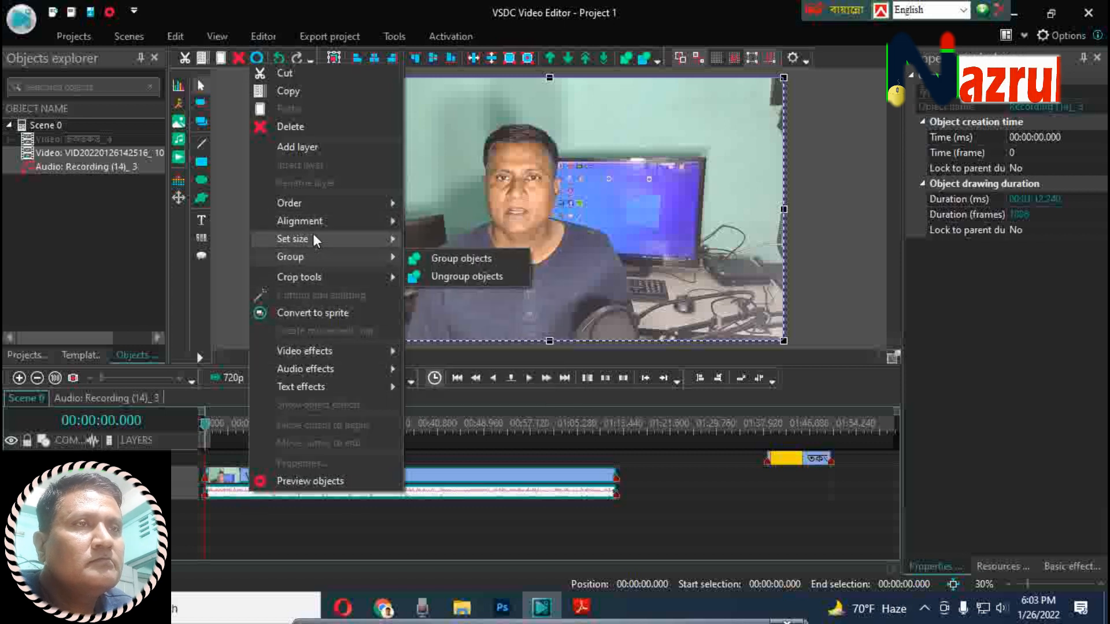
mouse_move(314, 258)
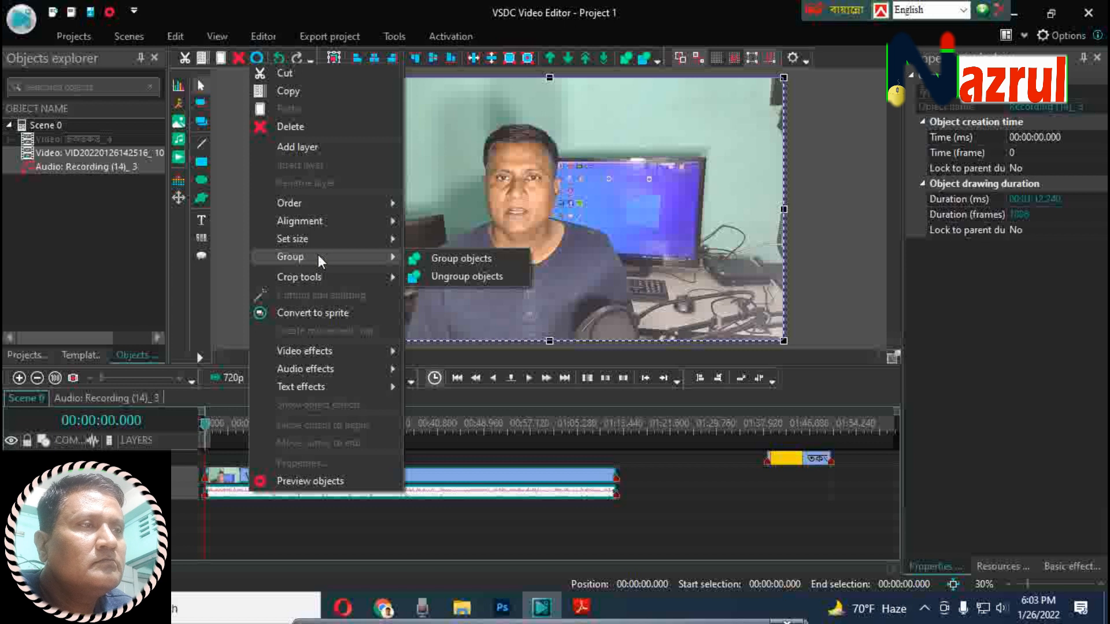
left_click(438, 259)
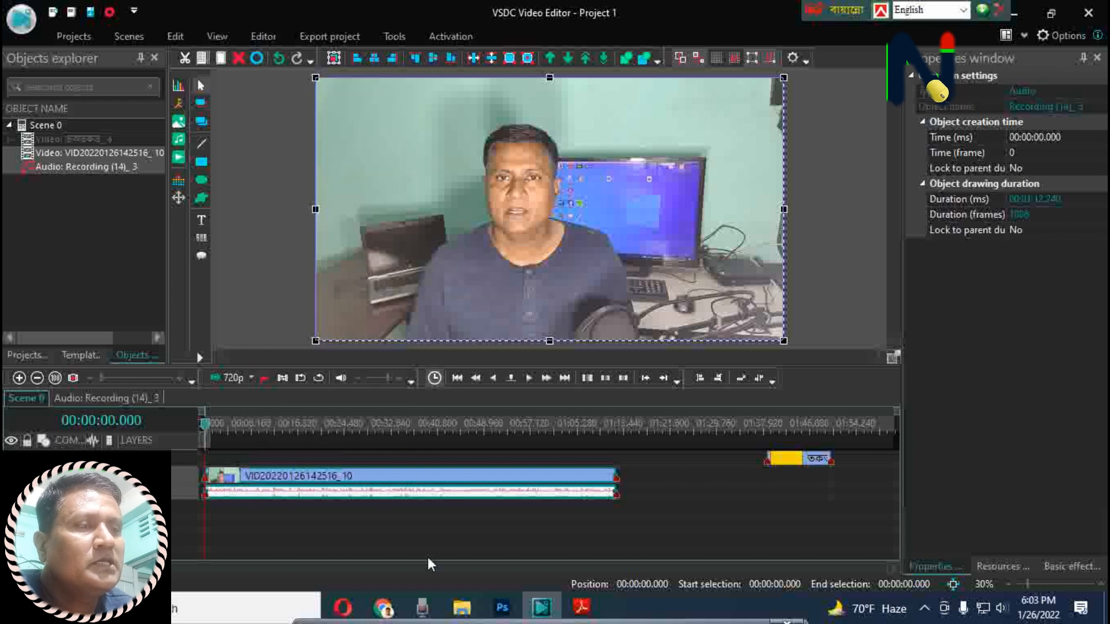
left_click(616, 528)
Move the yellow upper-track clip closer to the video's end, preview the opening, and return the cursor to 00:00:00.000
left_click_drag(798, 463, 693, 463)
left_click_drag(623, 475, 290, 495)
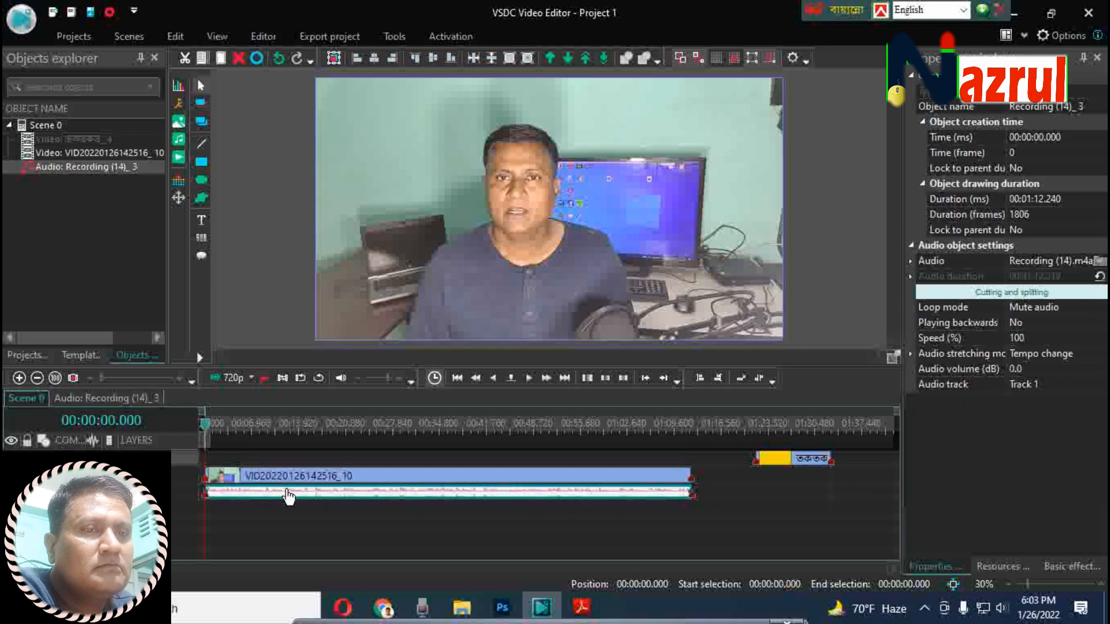
left_click(263, 379)
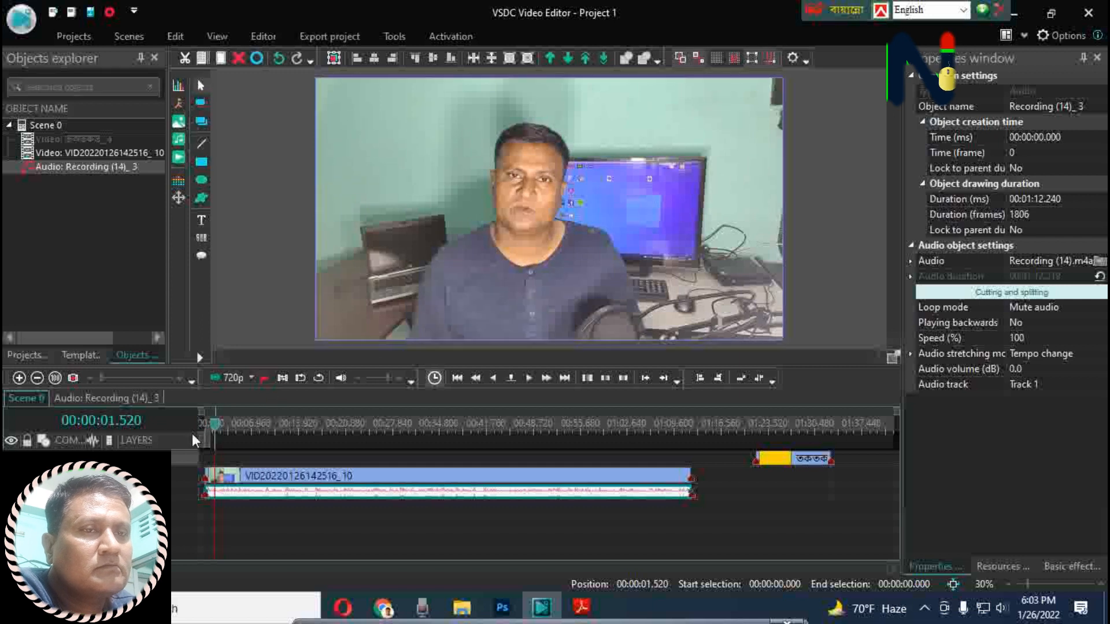
left_click_drag(216, 431, 204, 431)
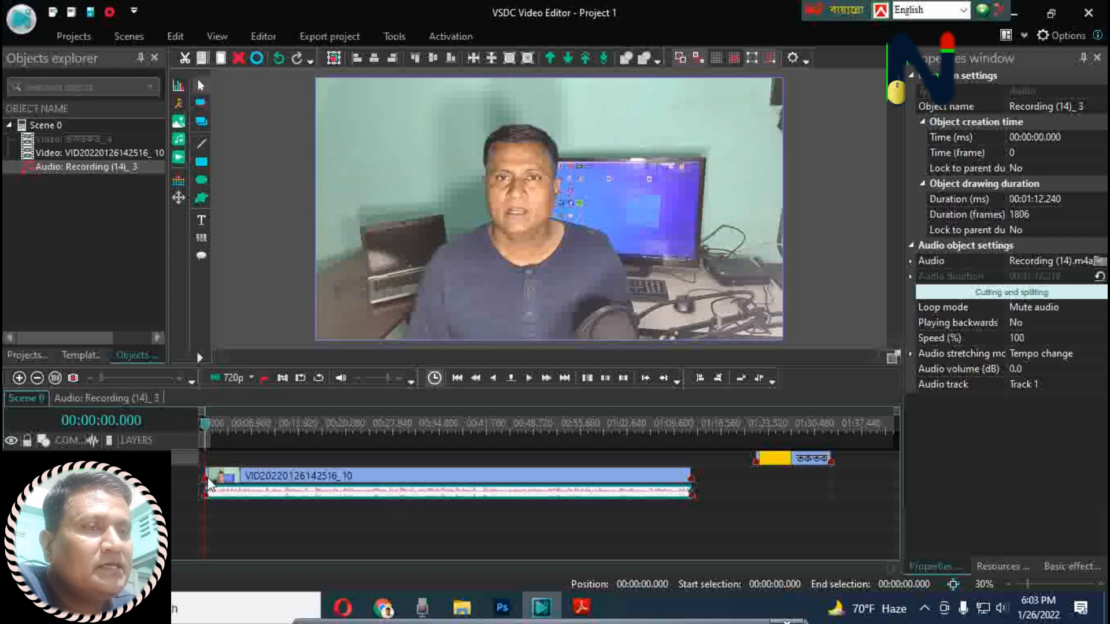
Preview the opening of the synchronised video and audio, and return the cursor to 00:00:00.000
left_click(263, 380)
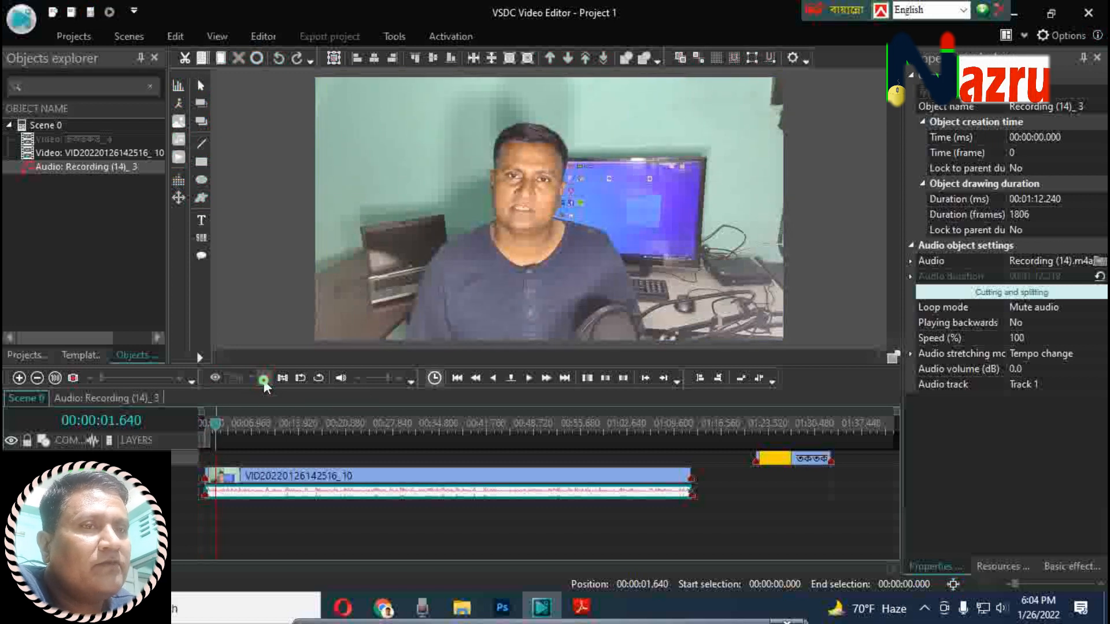
left_click(263, 380)
left_click(206, 422)
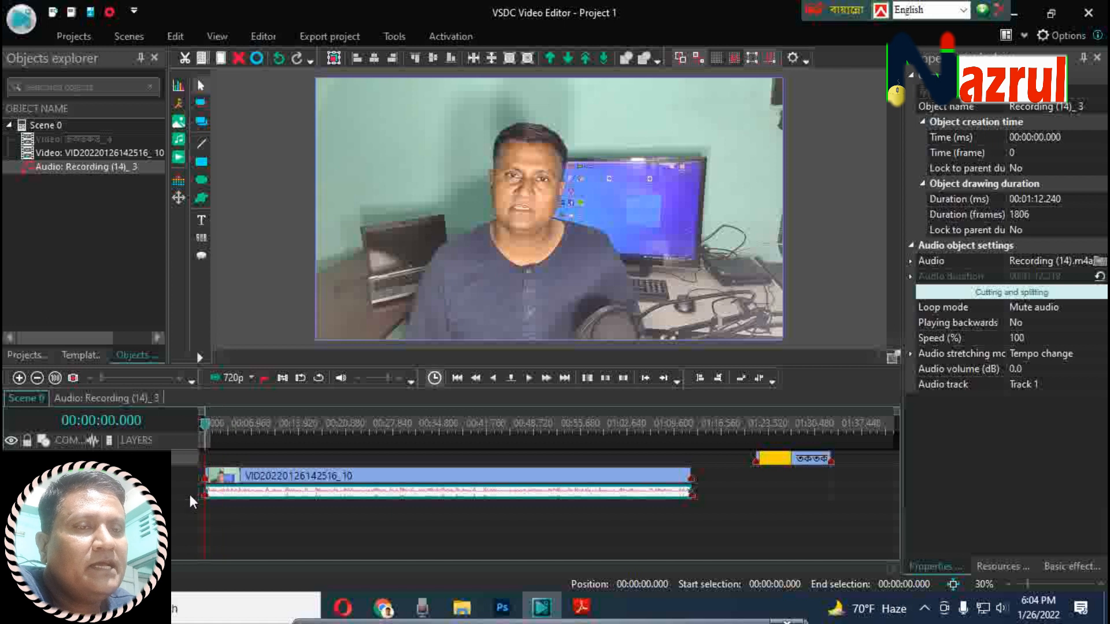
Move the audio recording past the video's end to 00:01:15.440, and split the video clip into separate video and audio objects
left_click_drag(240, 494, 743, 476)
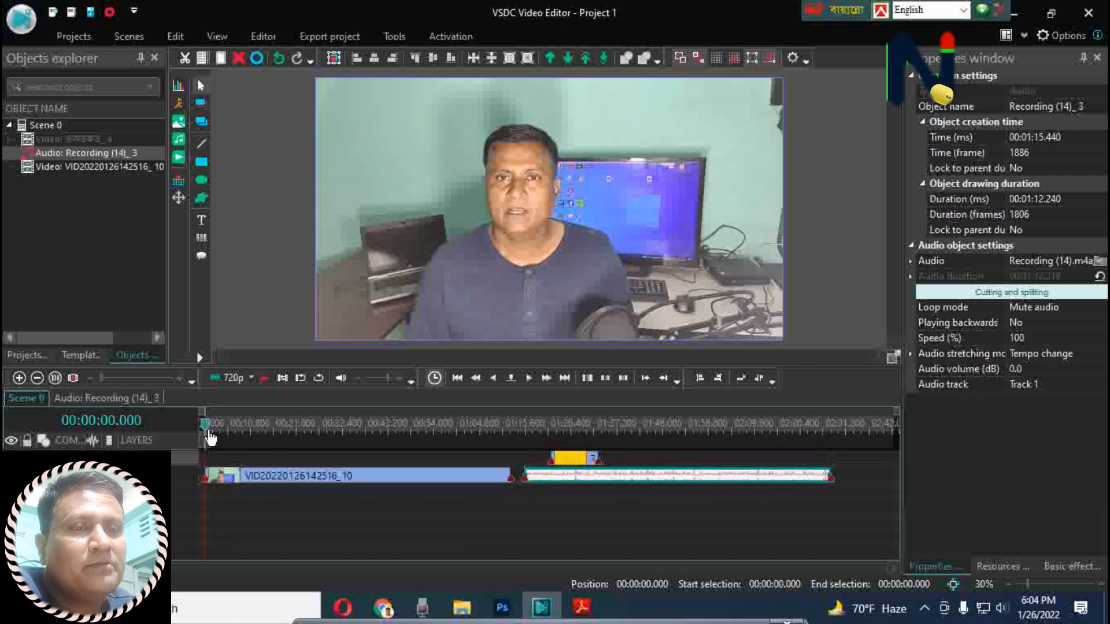
left_click(221, 480)
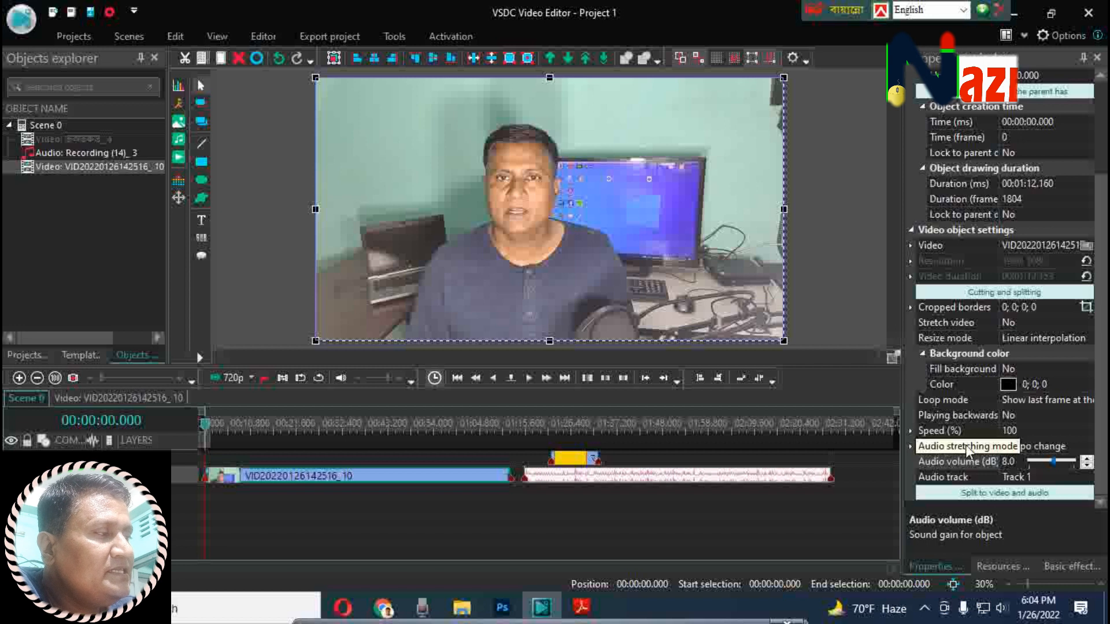
left_click(1002, 495)
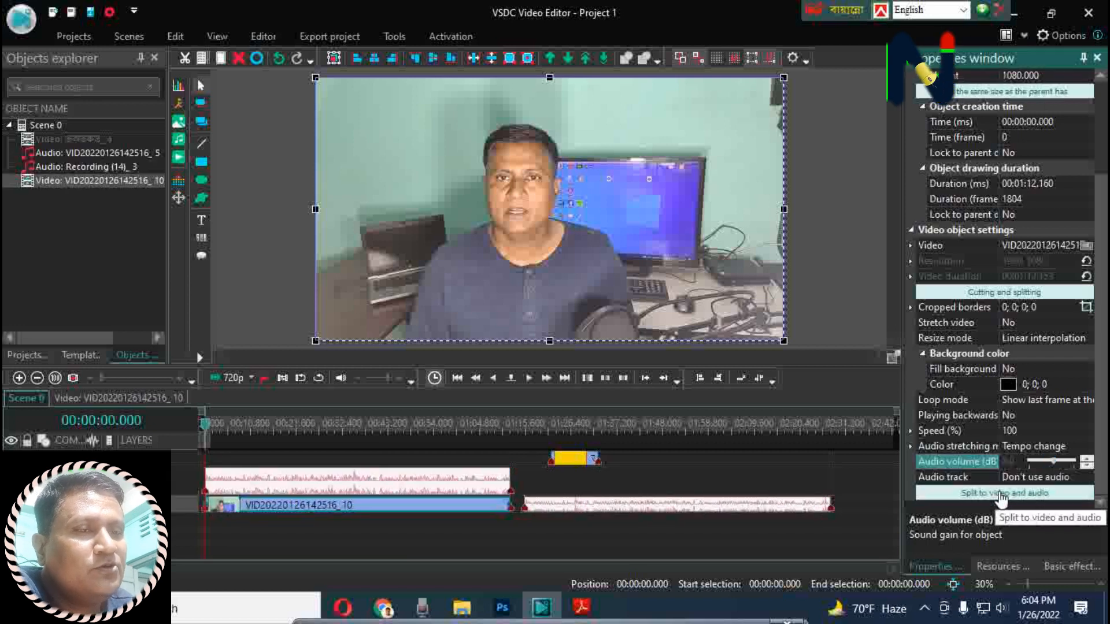
right_click(242, 484)
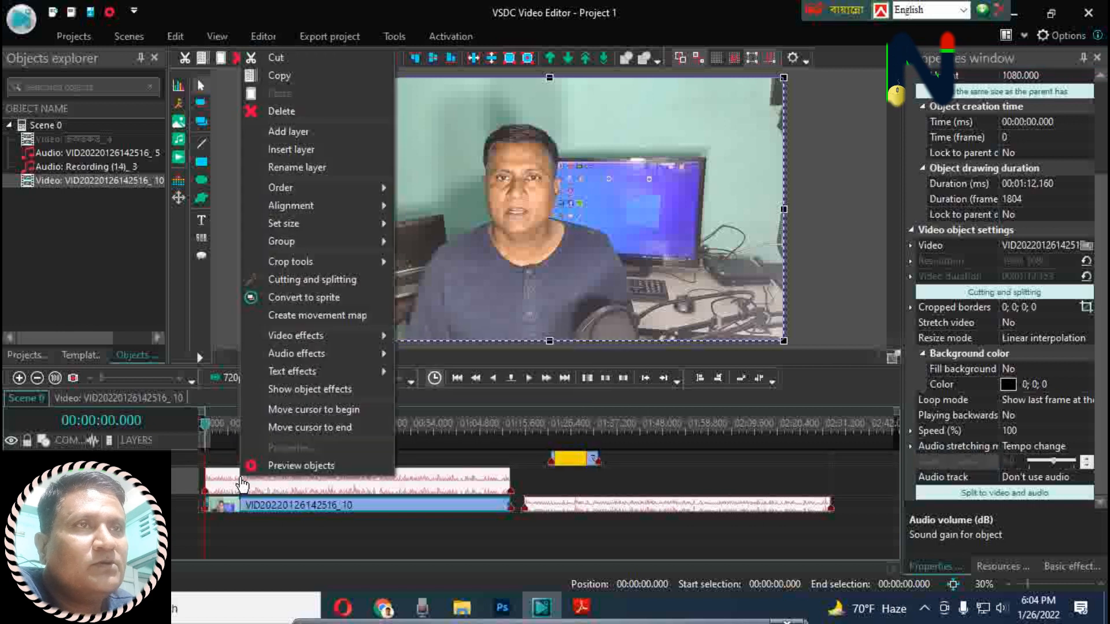
left_click(283, 111)
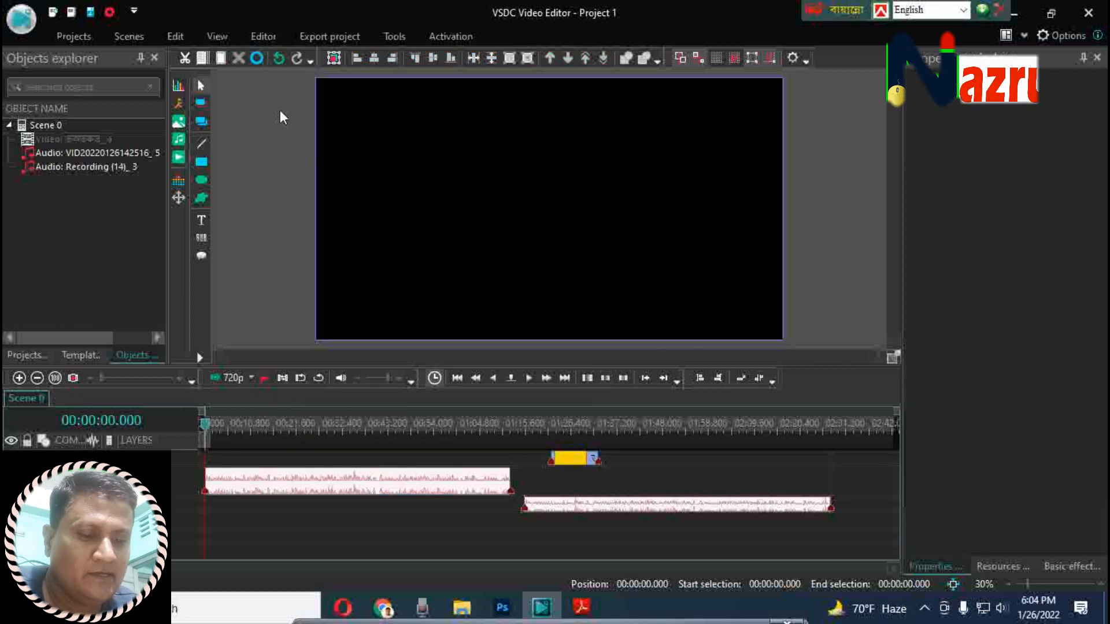
key("ctrl+z")
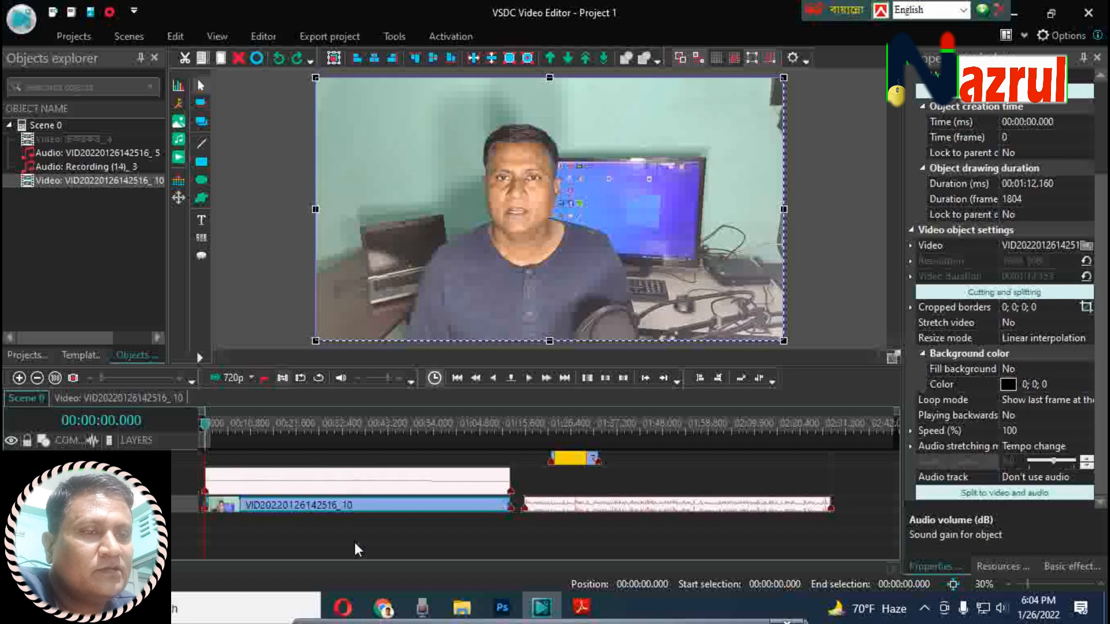
Delete the video's original audio object that was separated from the clip
left_click(324, 484)
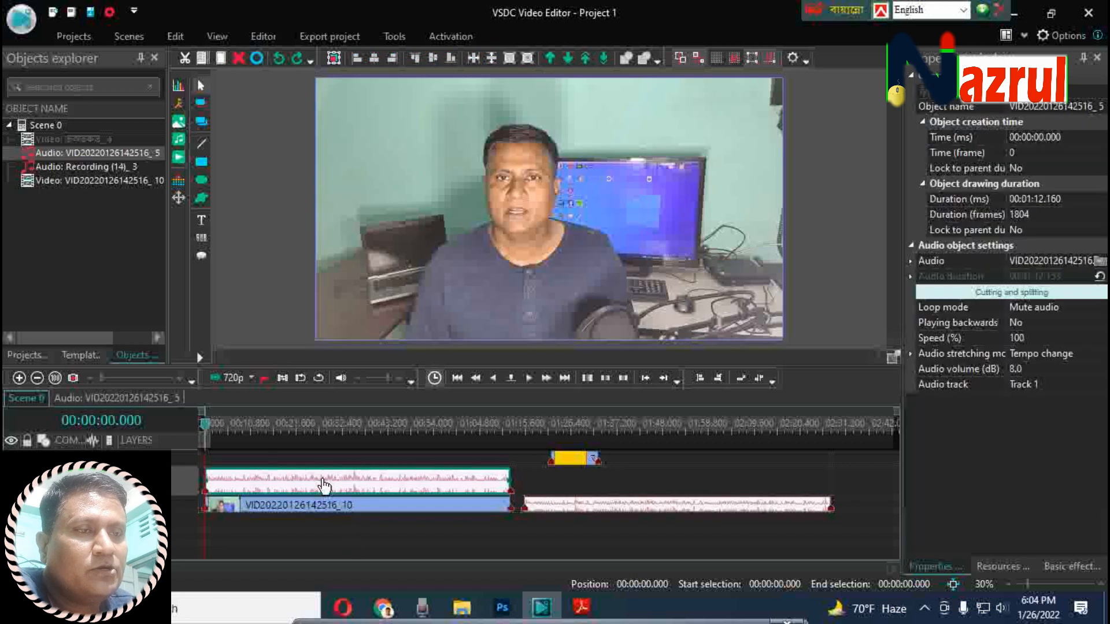
right_click(324, 485)
mouse_move(392, 355)
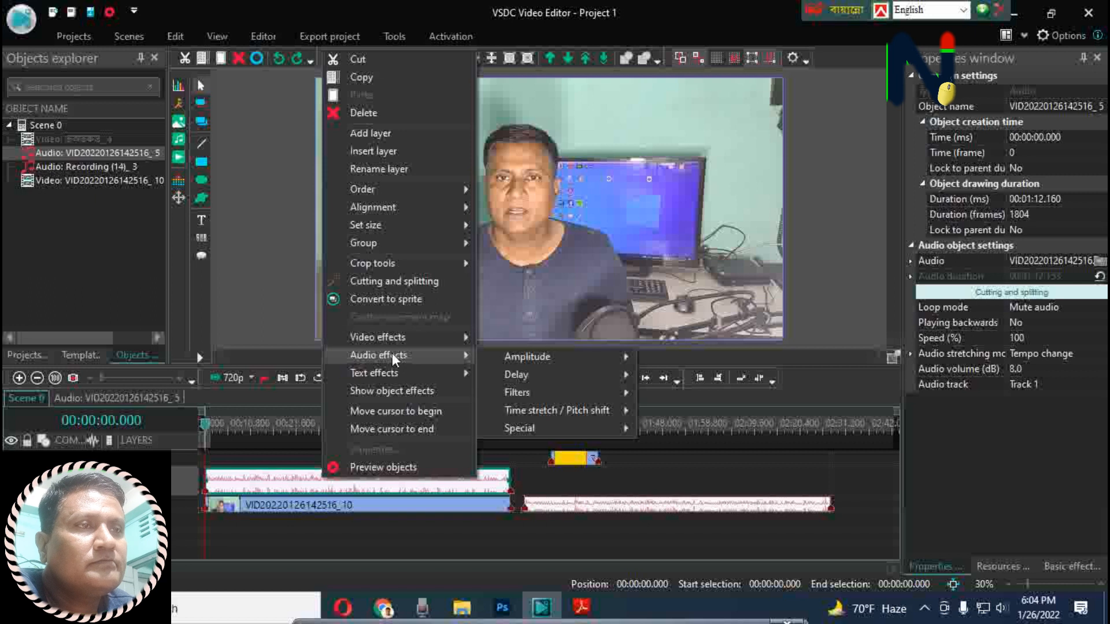
left_click(370, 112)
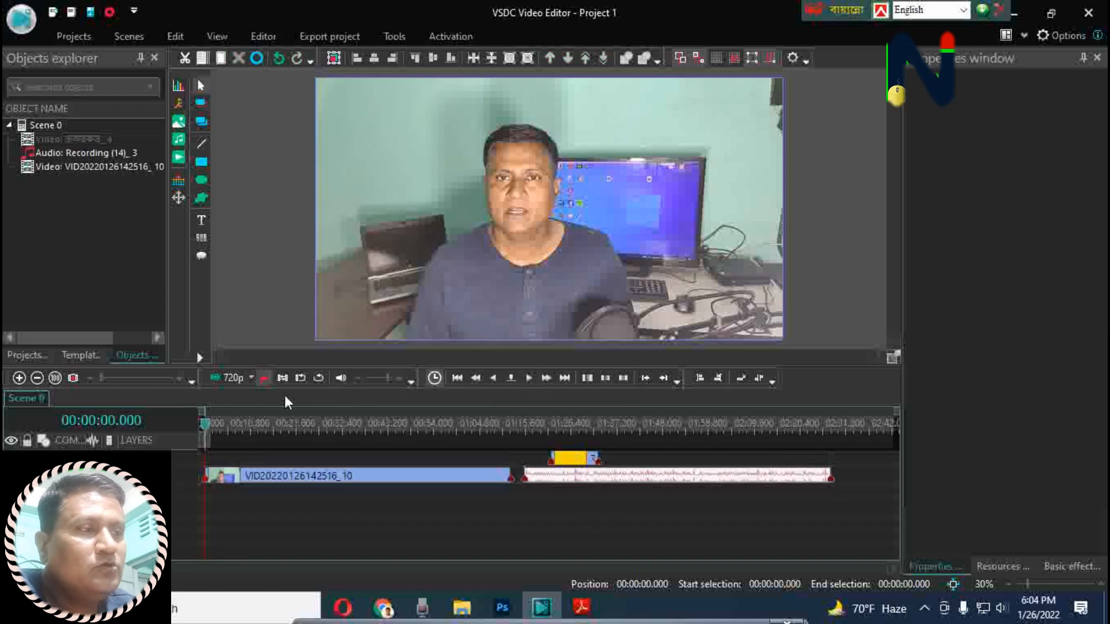
Preview the video clip without its original sound, replaying it from the beginning
left_click(263, 378)
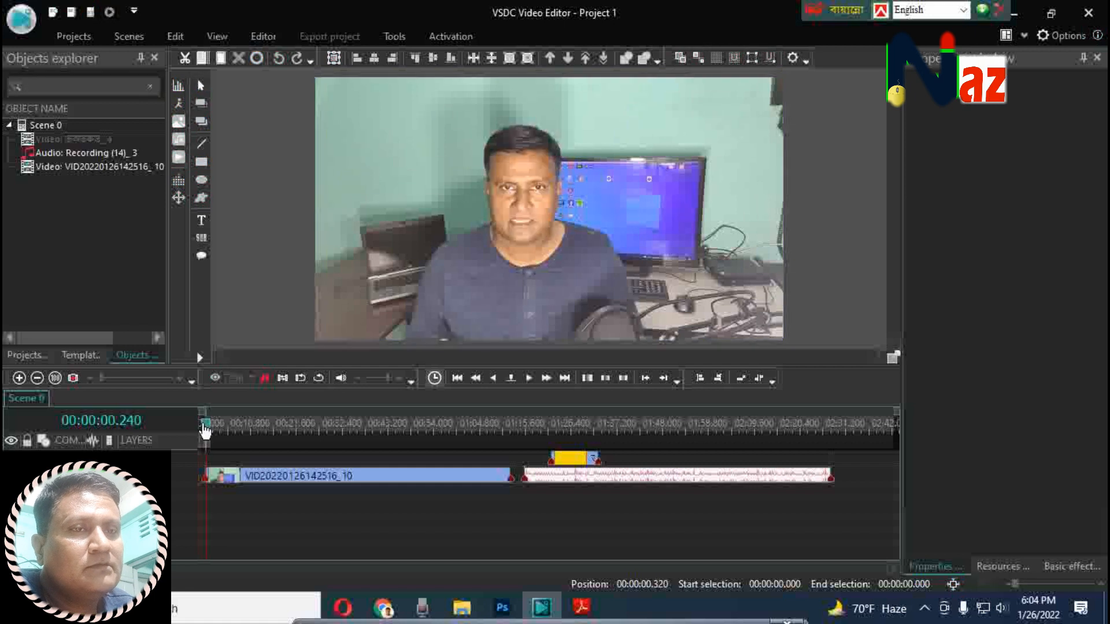
left_click(224, 431)
left_click_drag(225, 436, 183, 440)
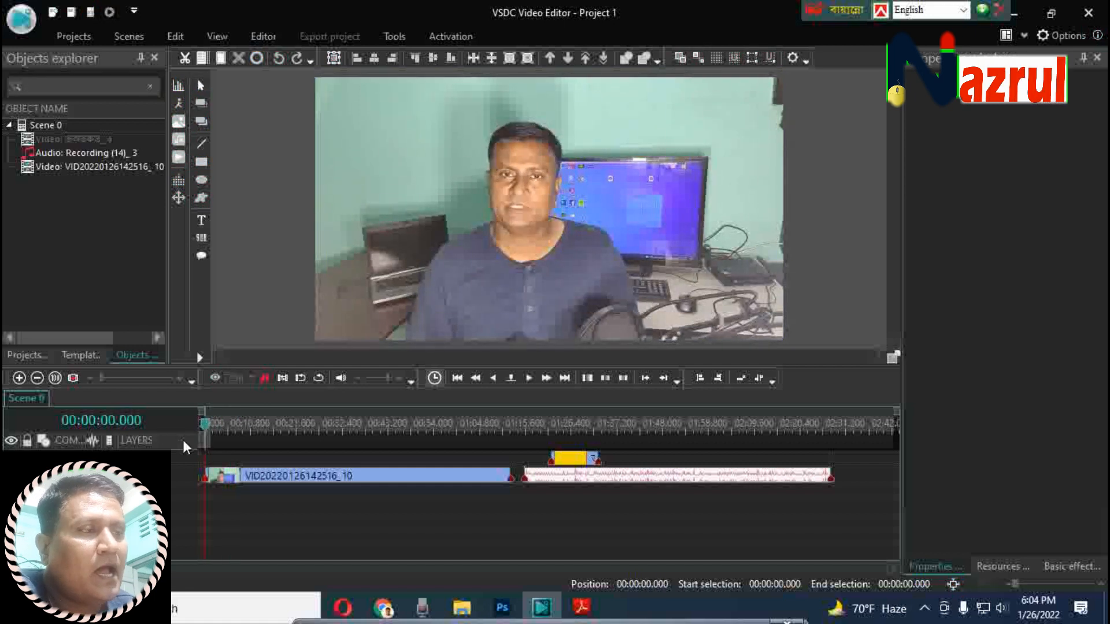
left_click(265, 378)
left_click(269, 380)
Move the audio recording back to 00:00:00.000 beneath the video clip, and preview the opening from the start
left_click_drag(572, 477, 200, 504)
left_click(205, 426)
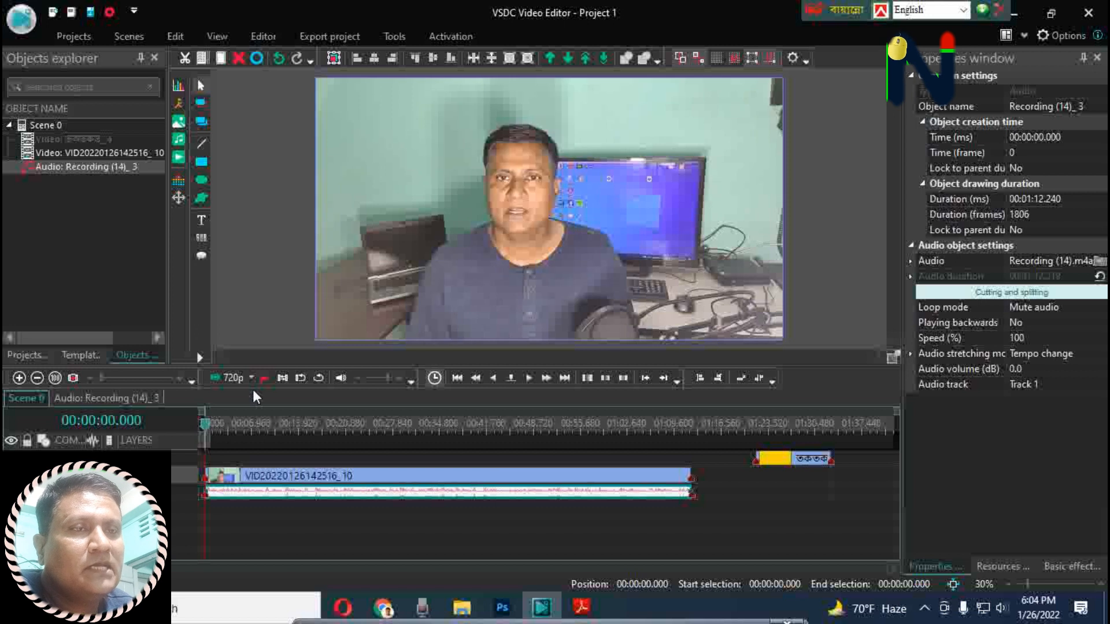
left_click(266, 377)
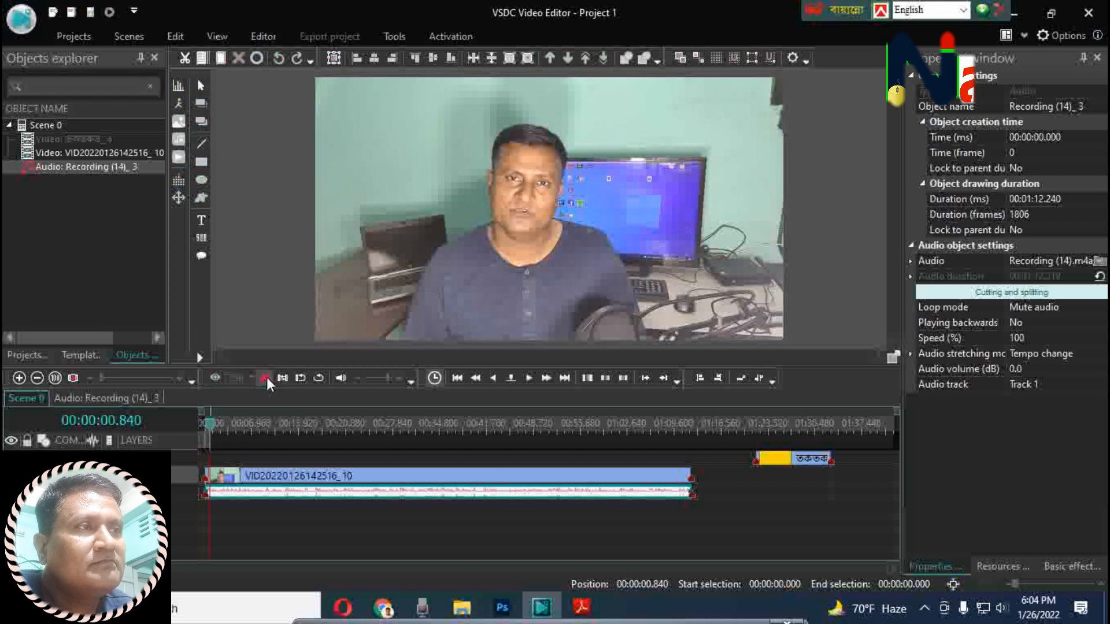
key("space")
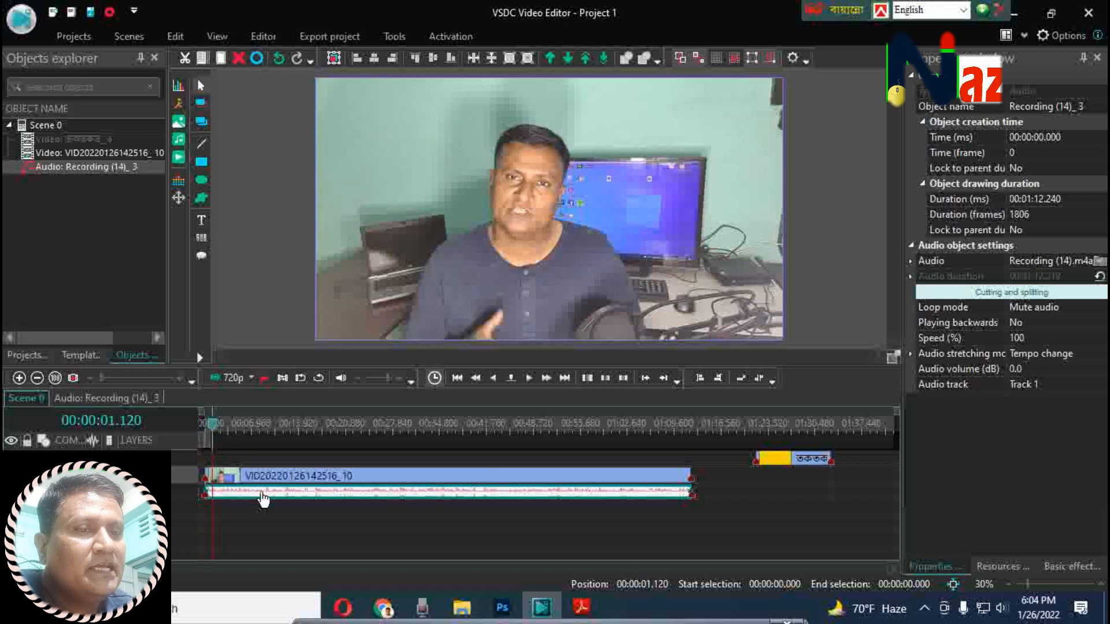
Raise the audio recording's volume to 20.0 dB
left_click(1098, 374)
left_click(1100, 368)
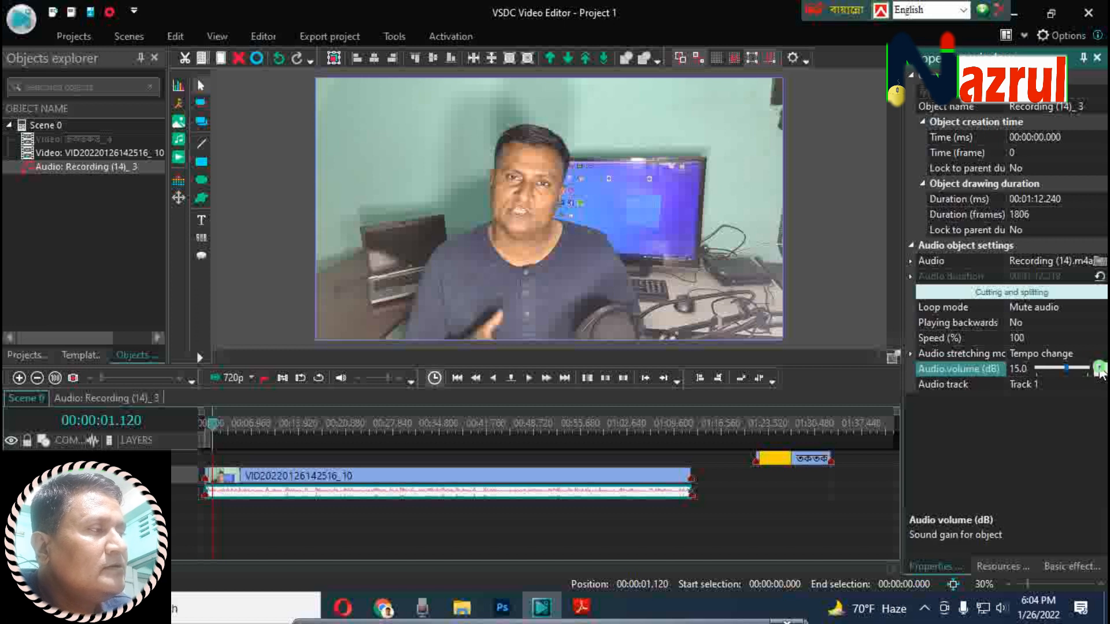
left_click(1100, 369)
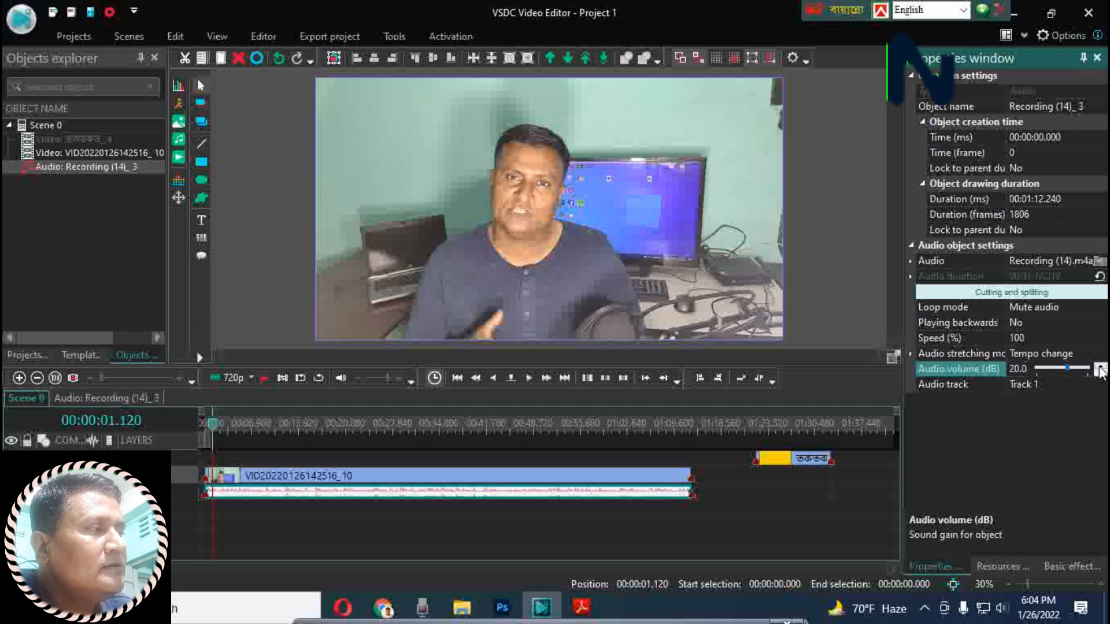
Add a Delay audio effect to the recording, starting at the cursor position 00:00:01.120
right_click(304, 496)
mouse_move(360, 370)
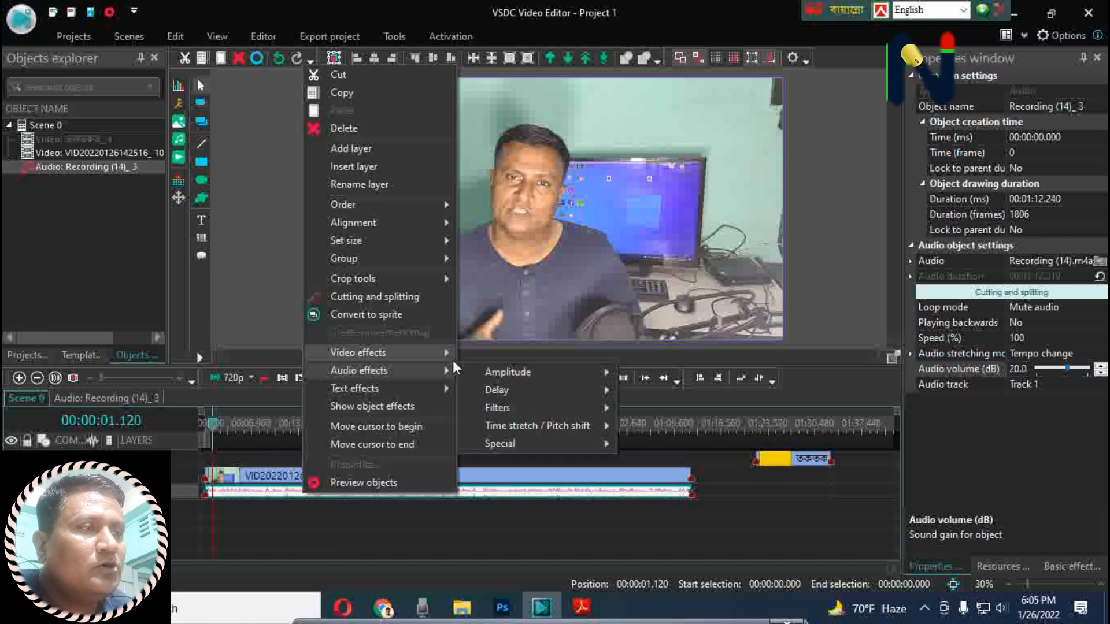
mouse_move(509, 389)
left_click(666, 431)
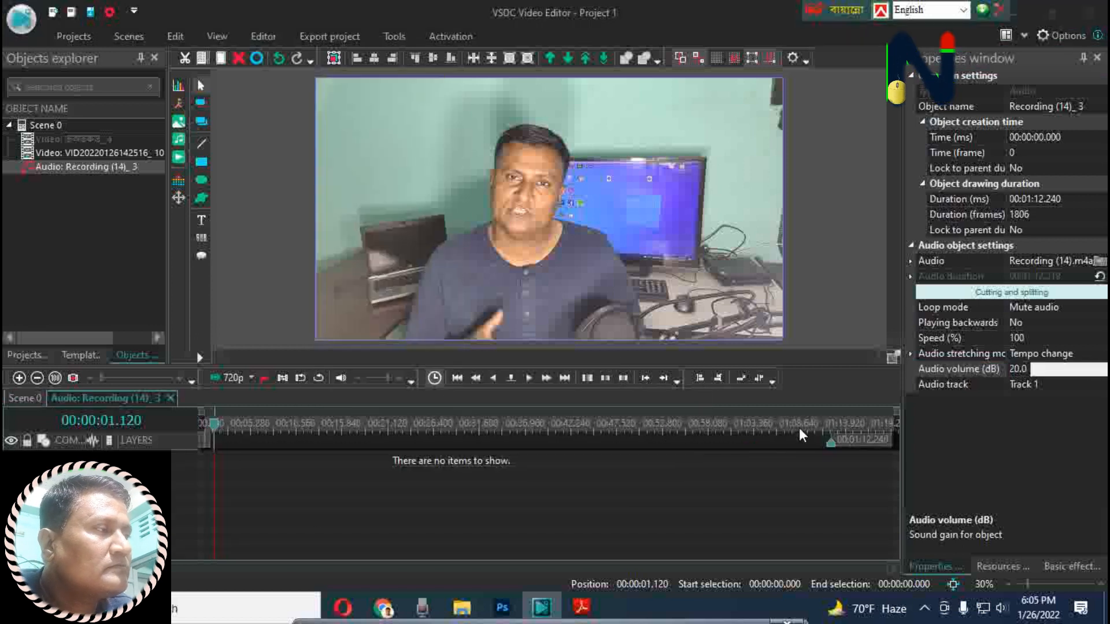
left_click(699, 386)
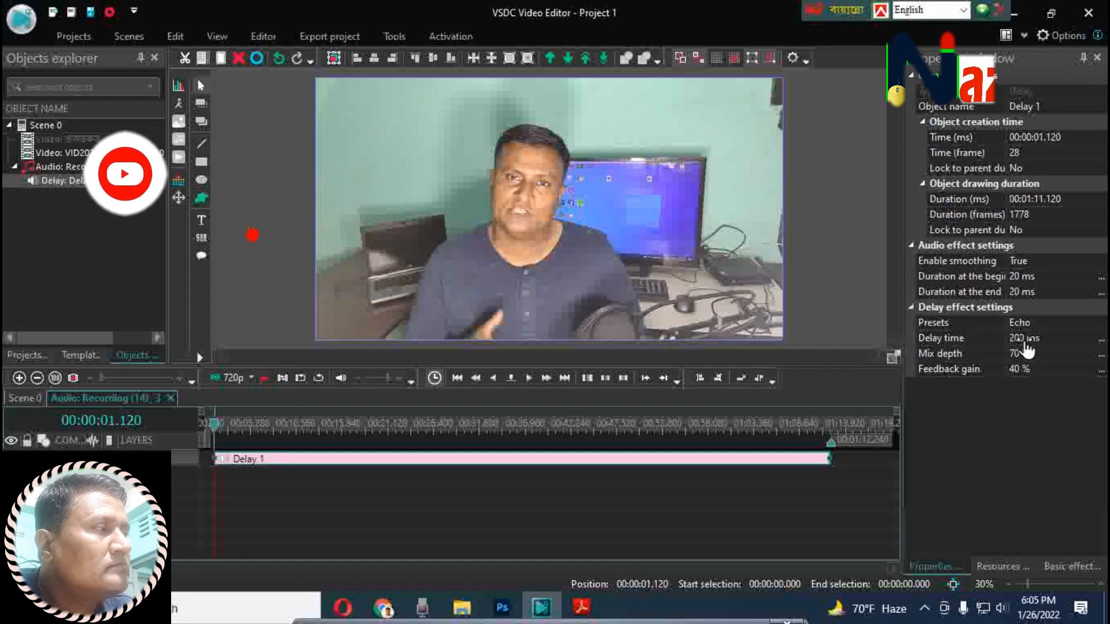
Set the delay time of the recording's Delay effect to 90 ms
left_click(1019, 338)
type("90")
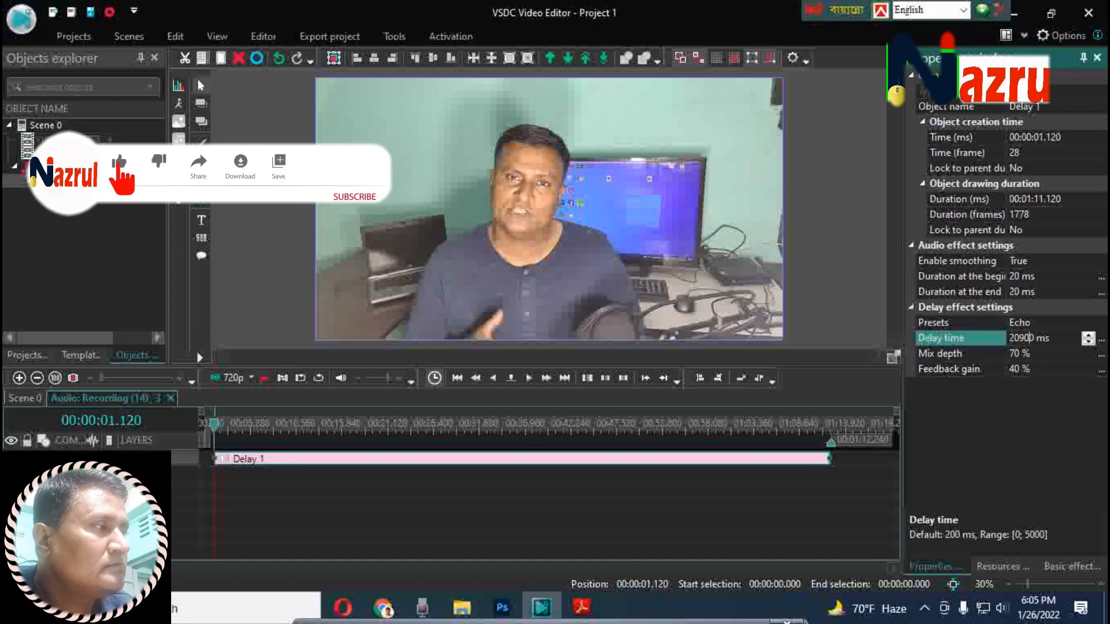
key("BackSpace")
key("BackSpace")
key("BackSpace")
key("BackSpace")
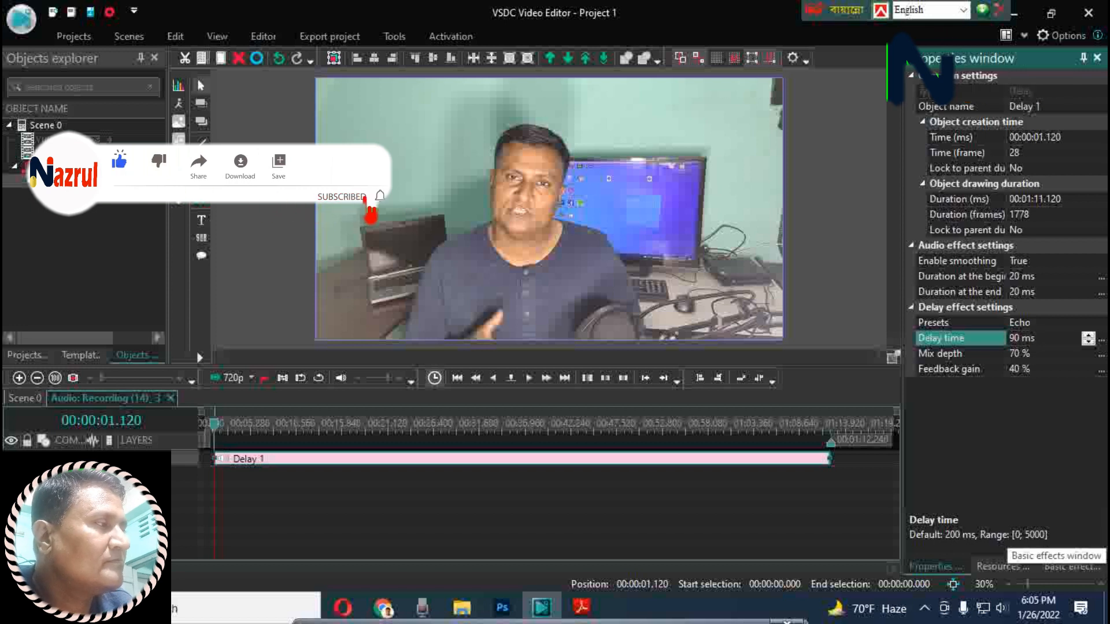
type("9")
Set the Delay effect's mix depth to 8 % and its feedback gain to 8 %
left_click(1016, 355)
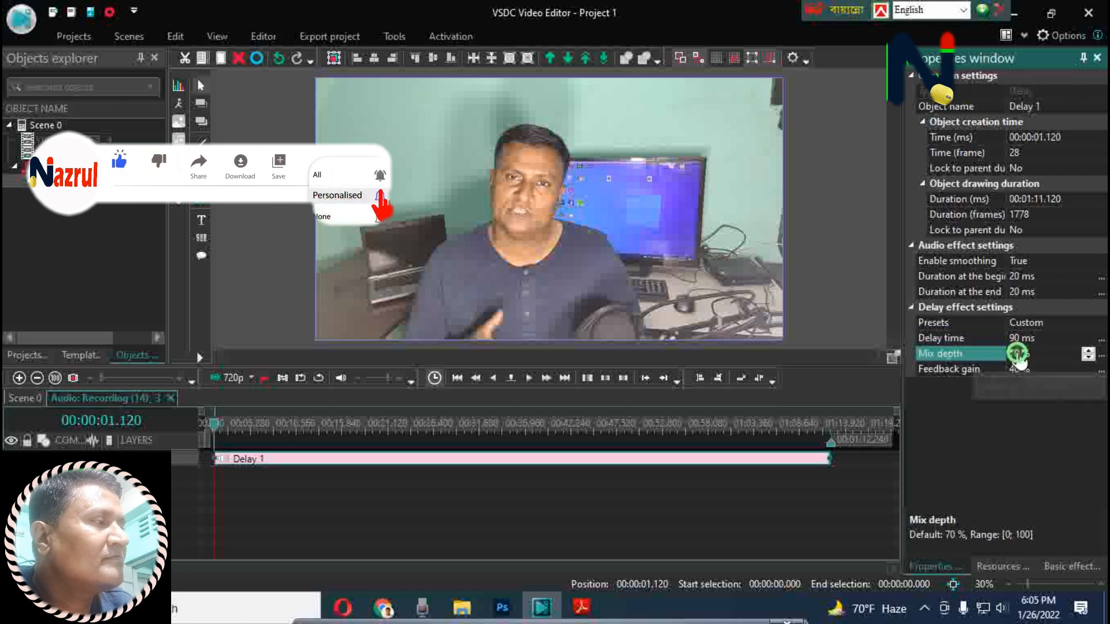
type("8")
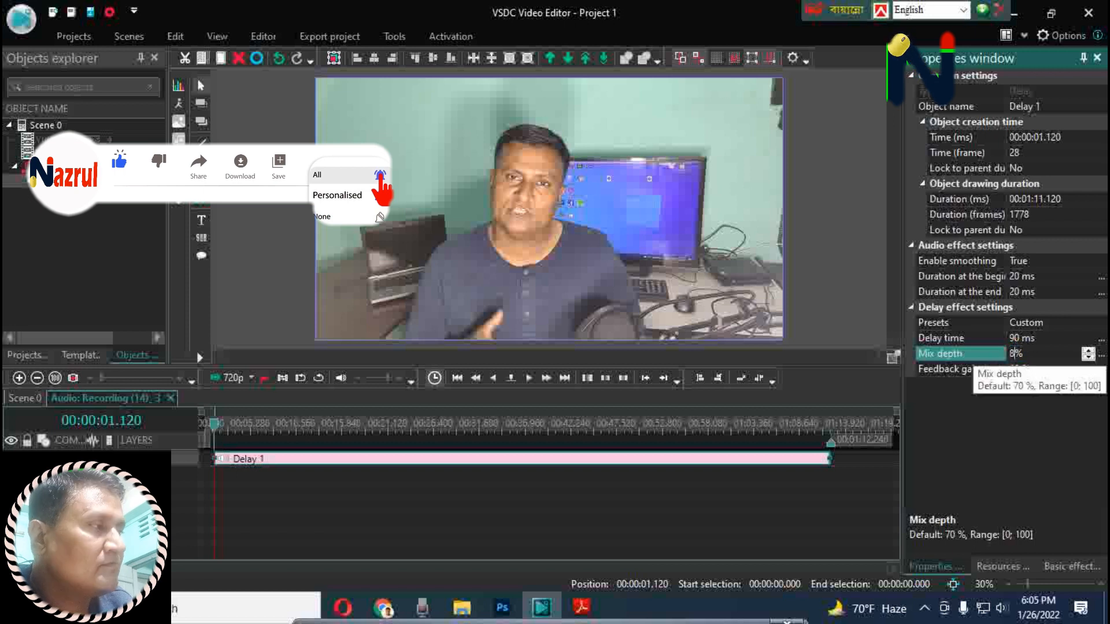
left_click(1020, 371)
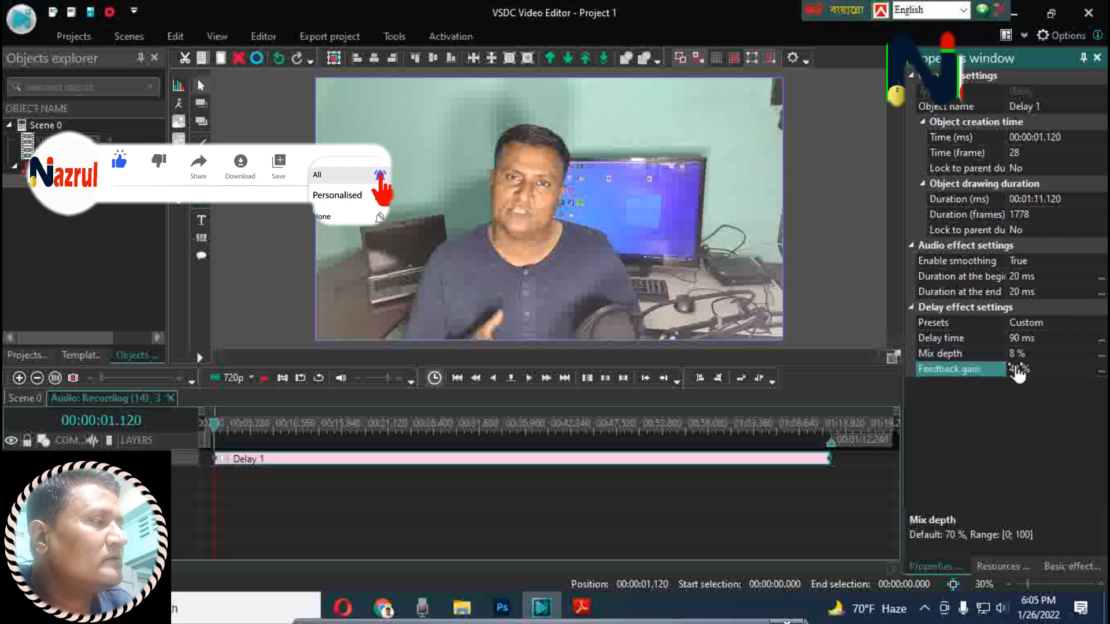
type("8")
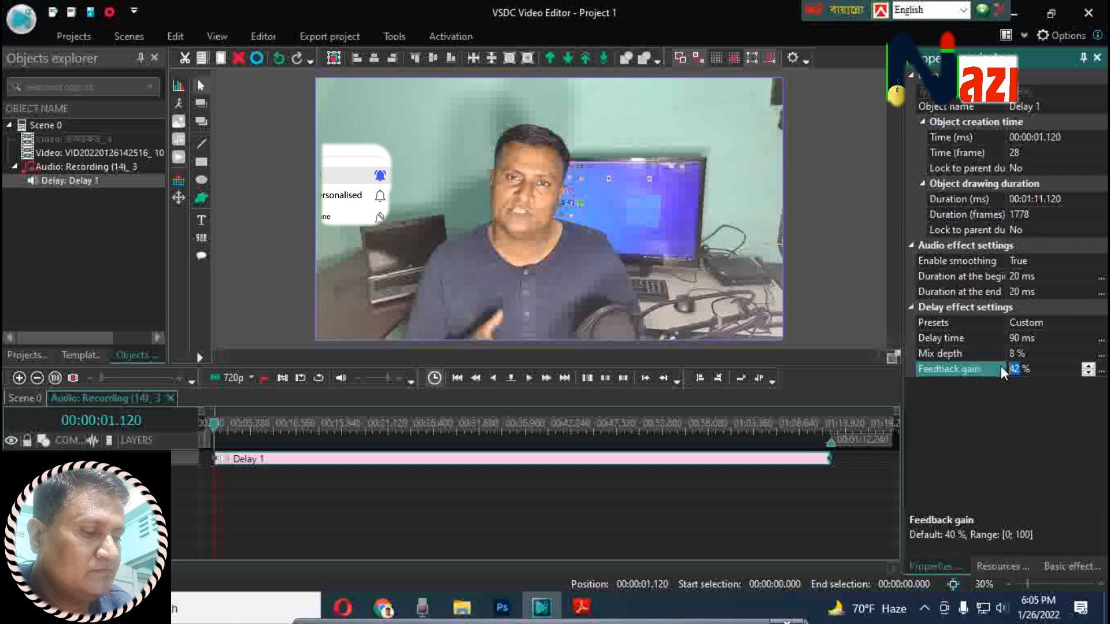
left_click(725, 503)
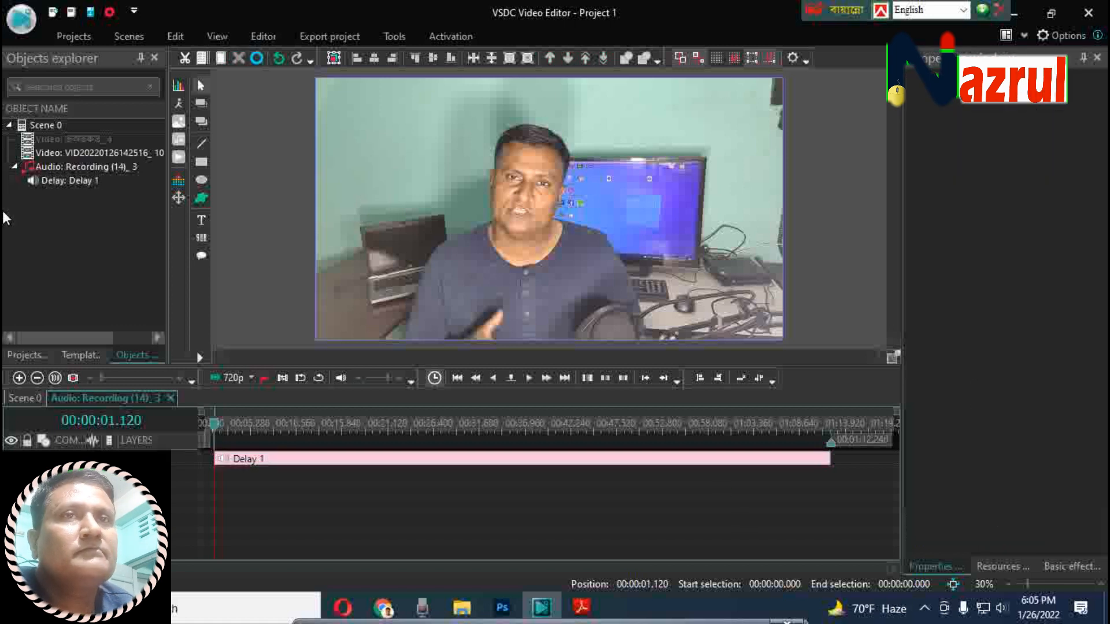
Preview the recording with the Delay effect for a few seconds, and return to the Scene 0 timeline
left_click(264, 378)
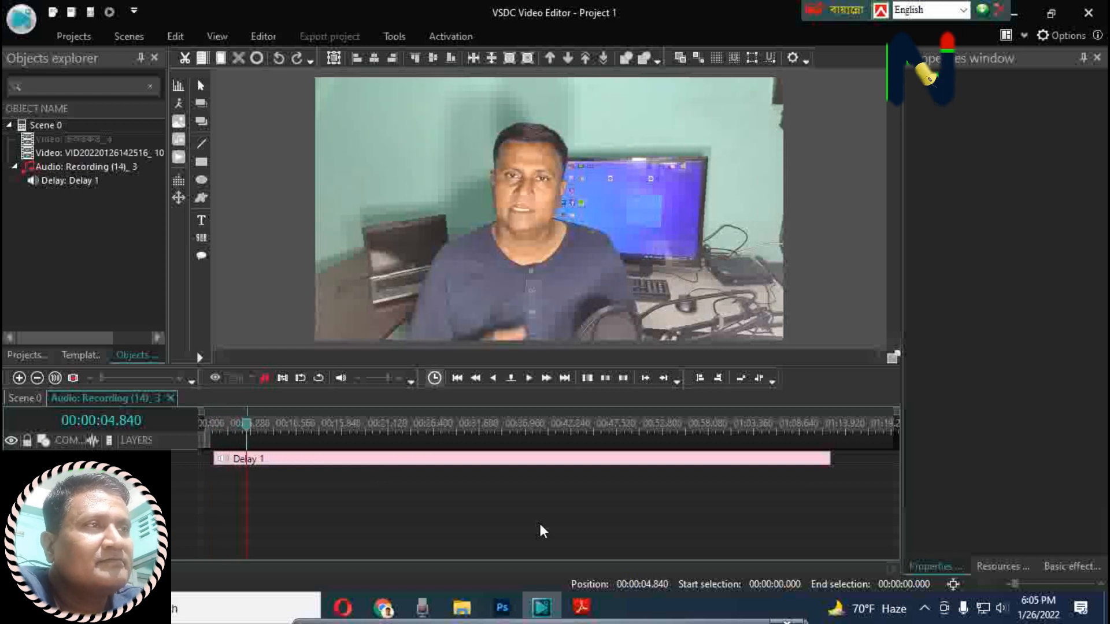
left_click(266, 380)
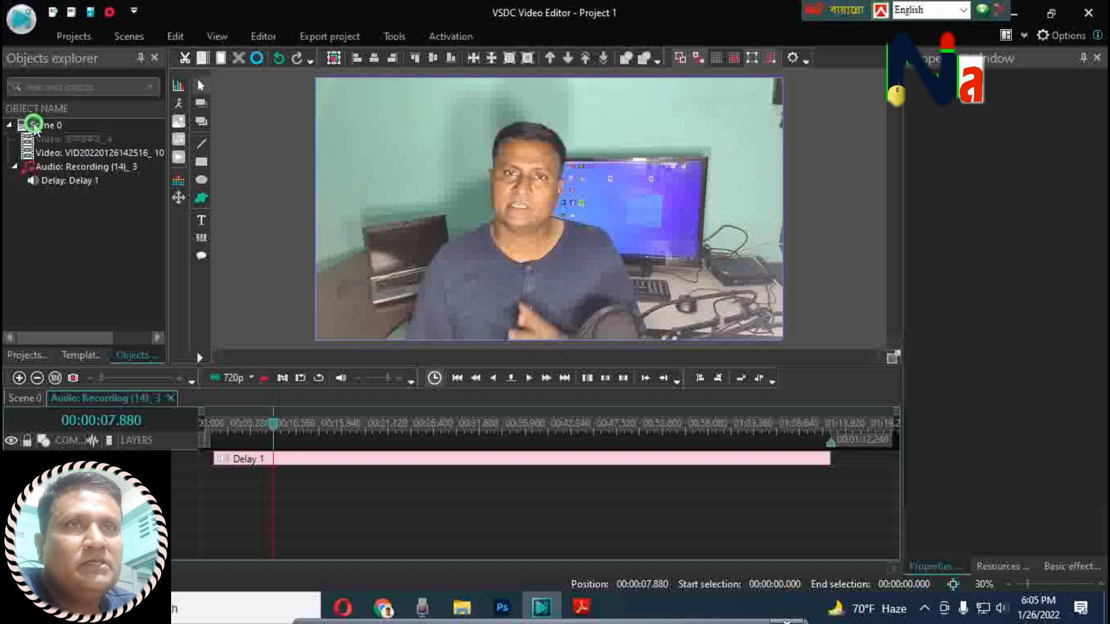
double_click(35, 126)
mouse_move(320, 479)
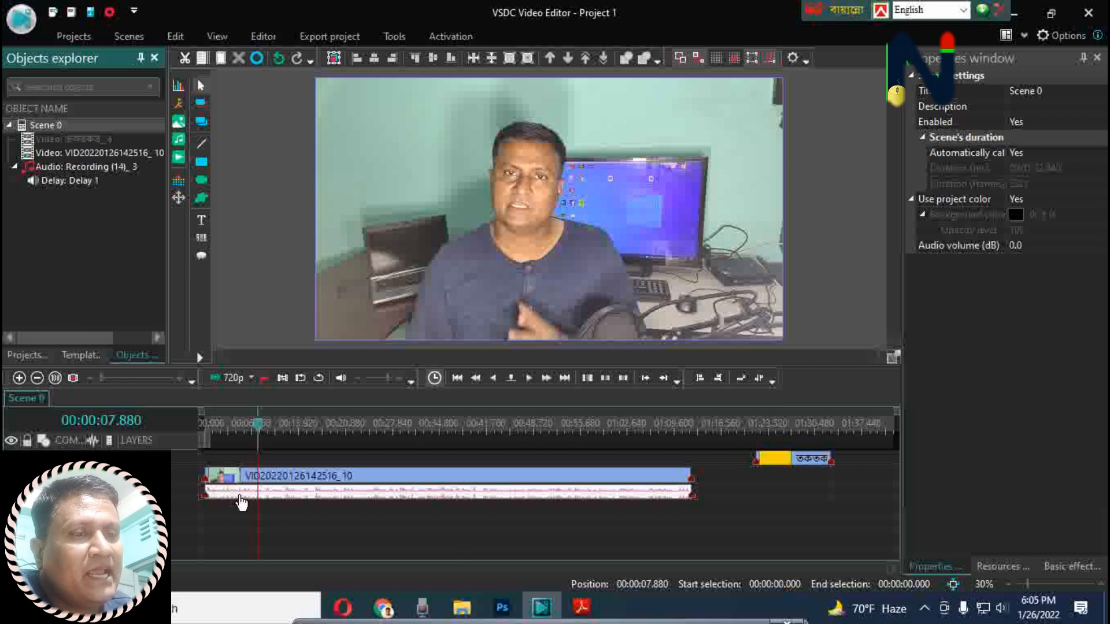
mouse_move(251, 499)
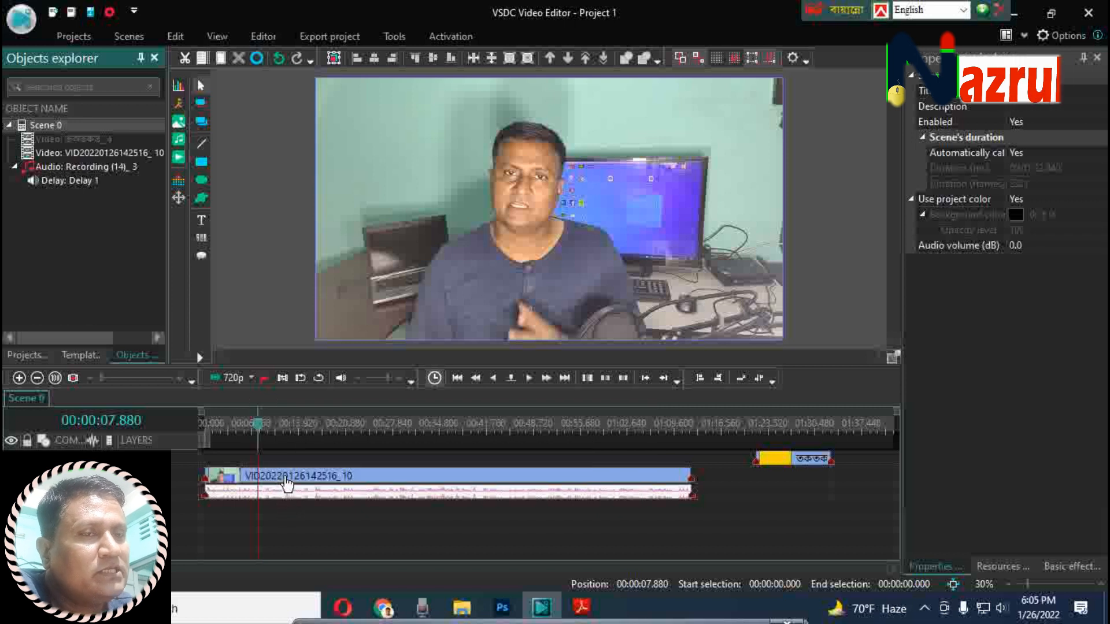
Return the cursor to 00:00:00.000 and preview the opening of the scene with the processed recording
left_click_drag(257, 431, 205, 431)
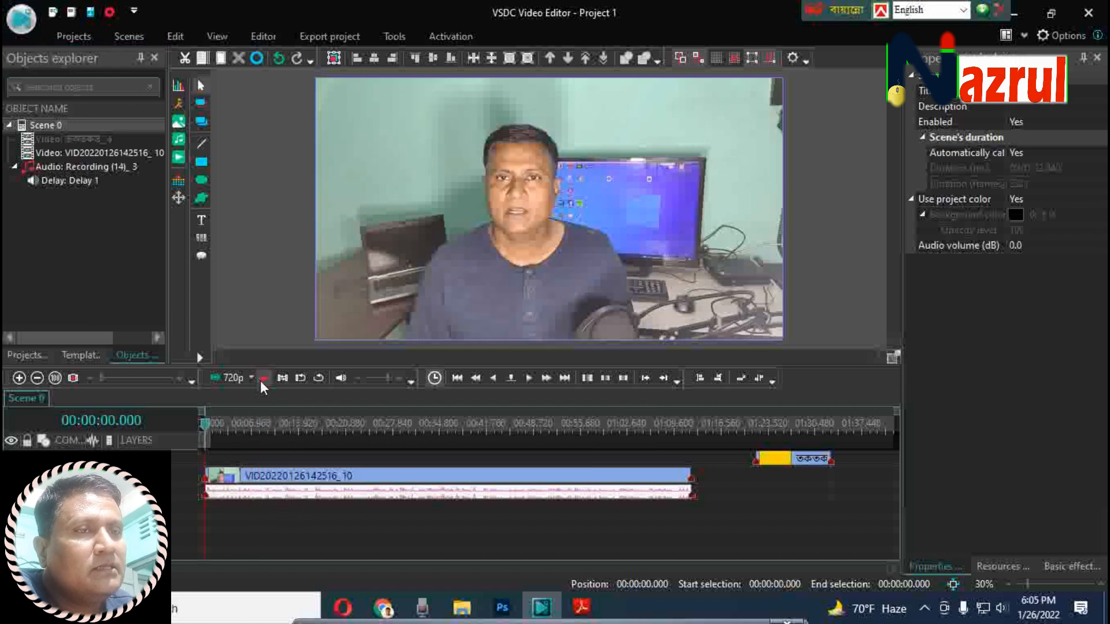
left_click(262, 380)
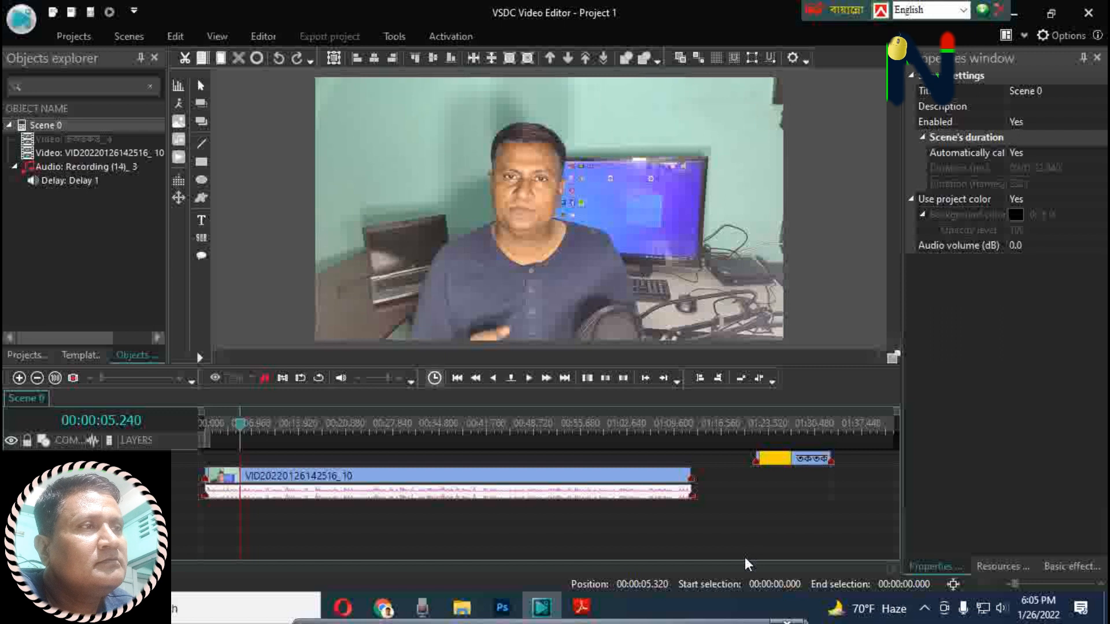
left_click(265, 377)
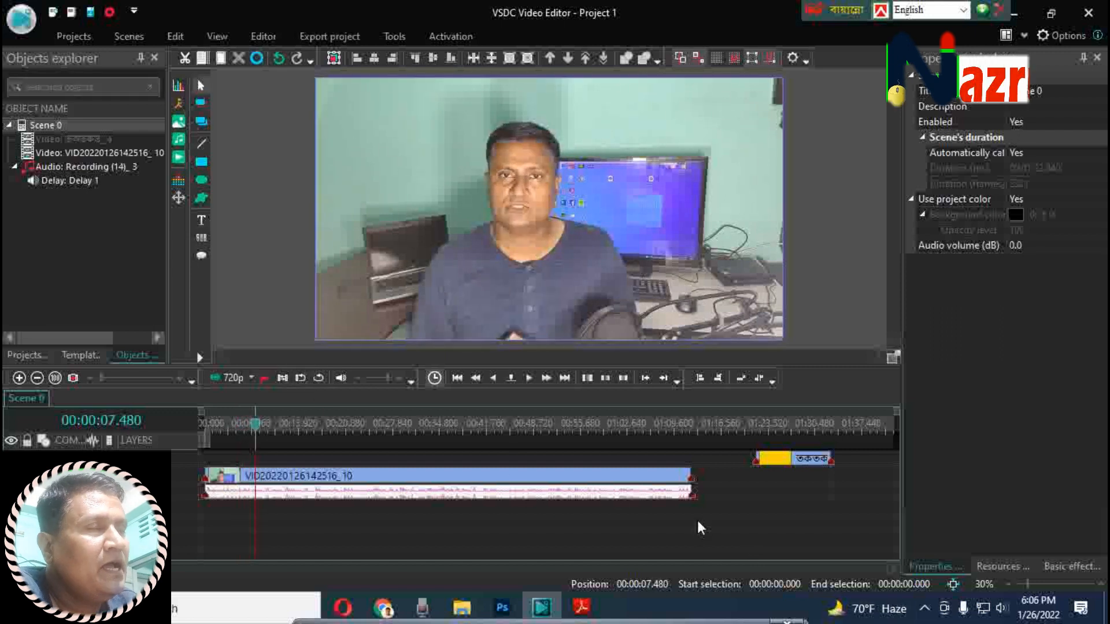